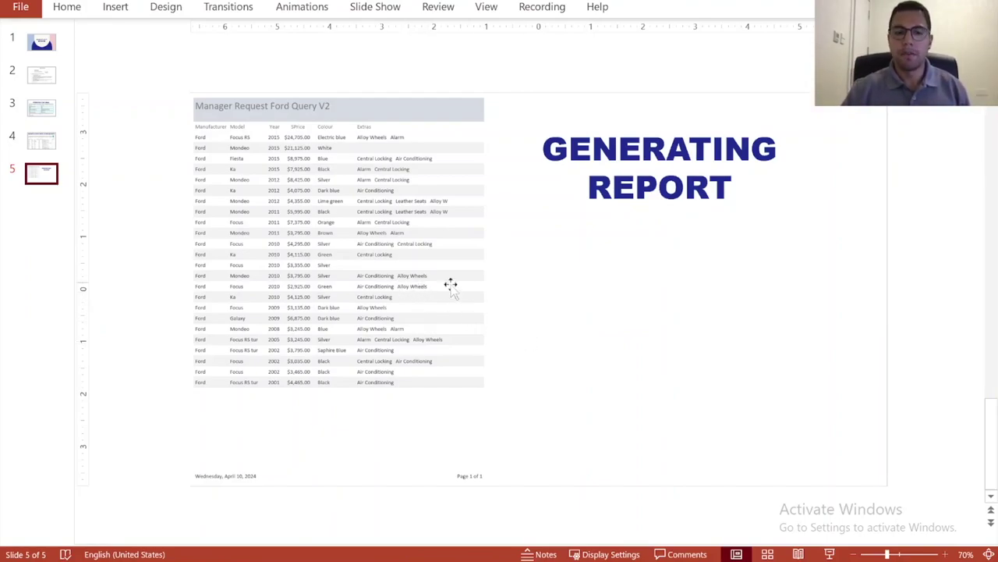
- Read the exam question slide on producing a tabular report and examine the Ford query report preview in Access
left_click(47, 78)
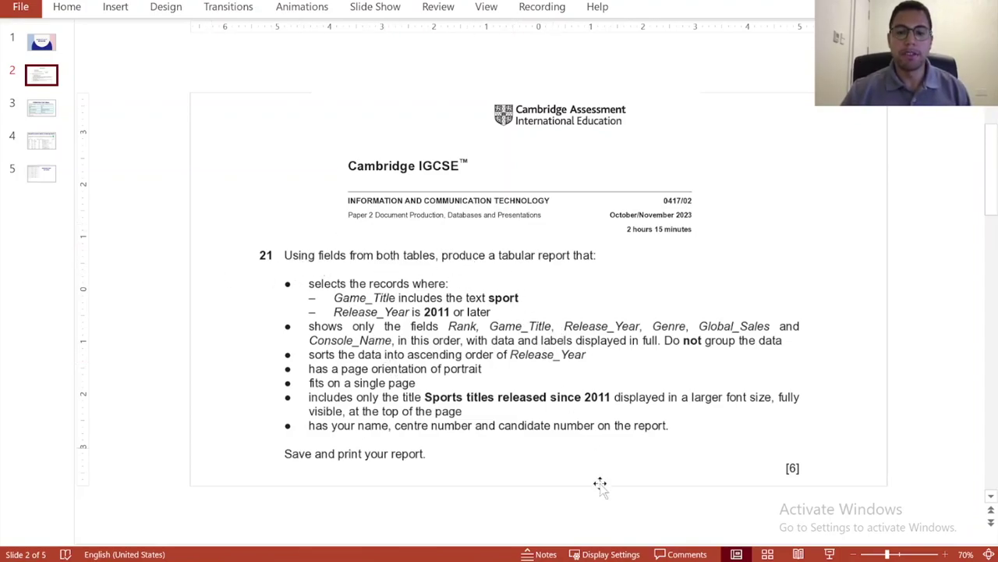
key("alt+Tab")
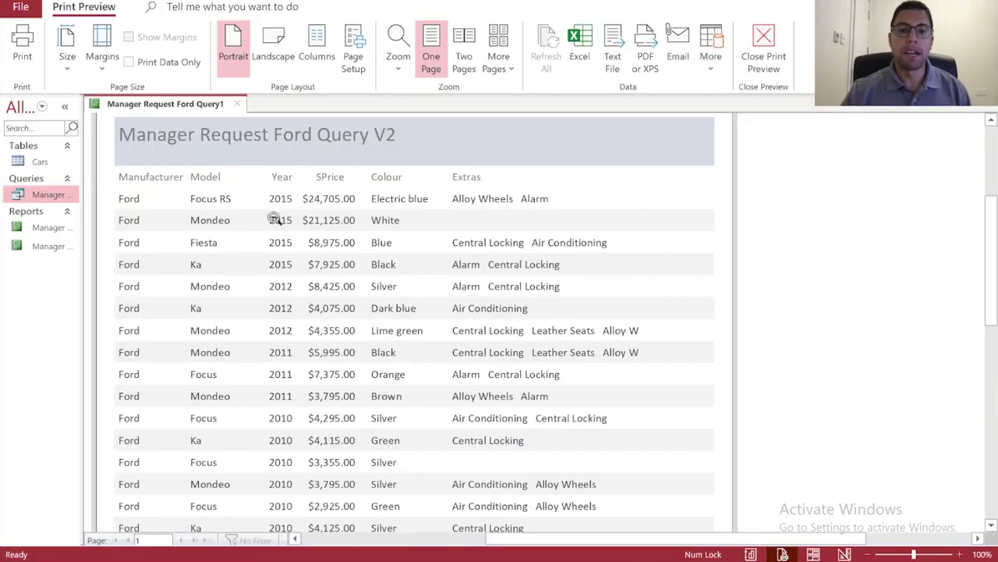
scroll(518, 328, "up", 1)
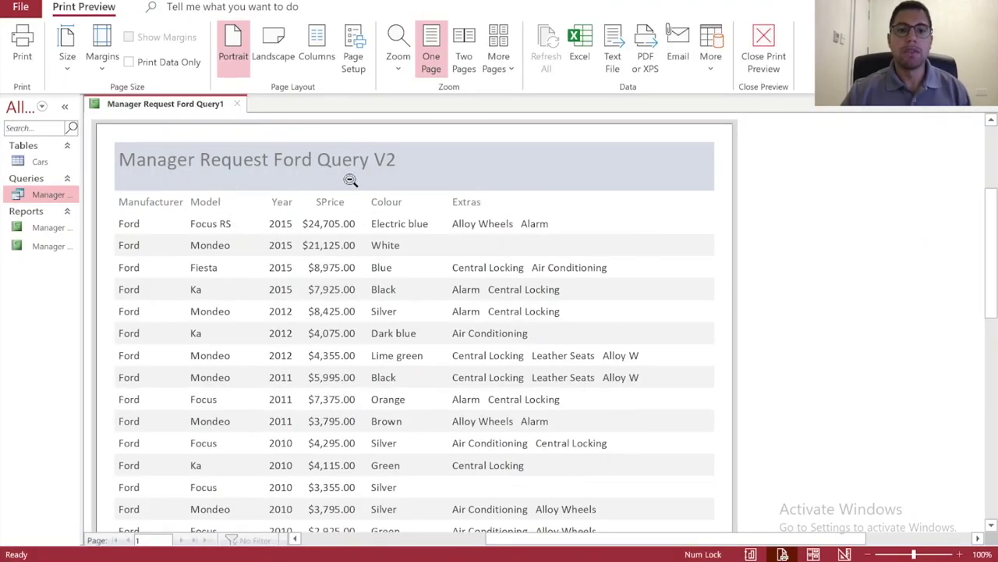
key("alt+Tab")
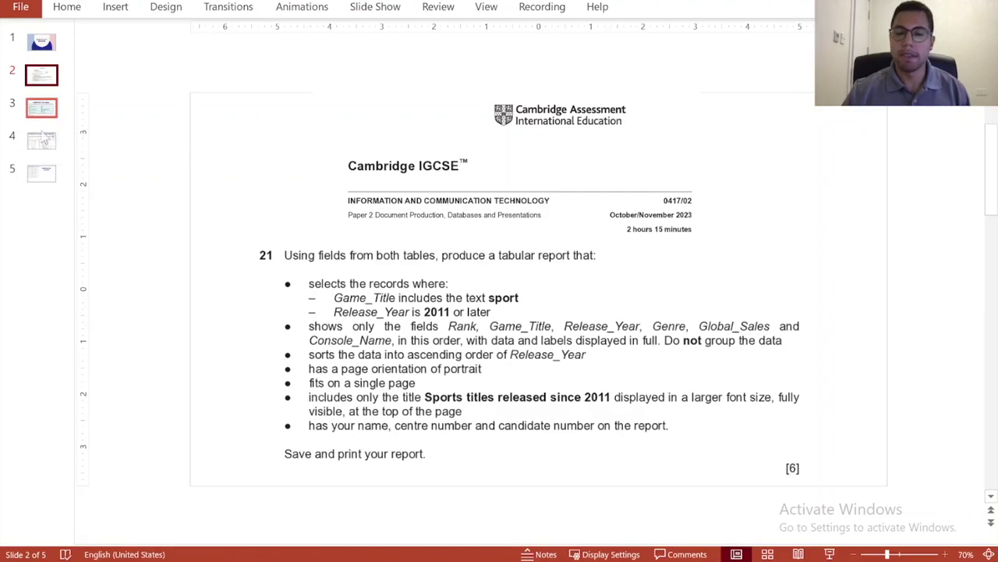
- Look through the PowerPoint slides on importing the table, manipulating data using queries, and generating the report
left_click(41, 144)
left_click(42, 109)
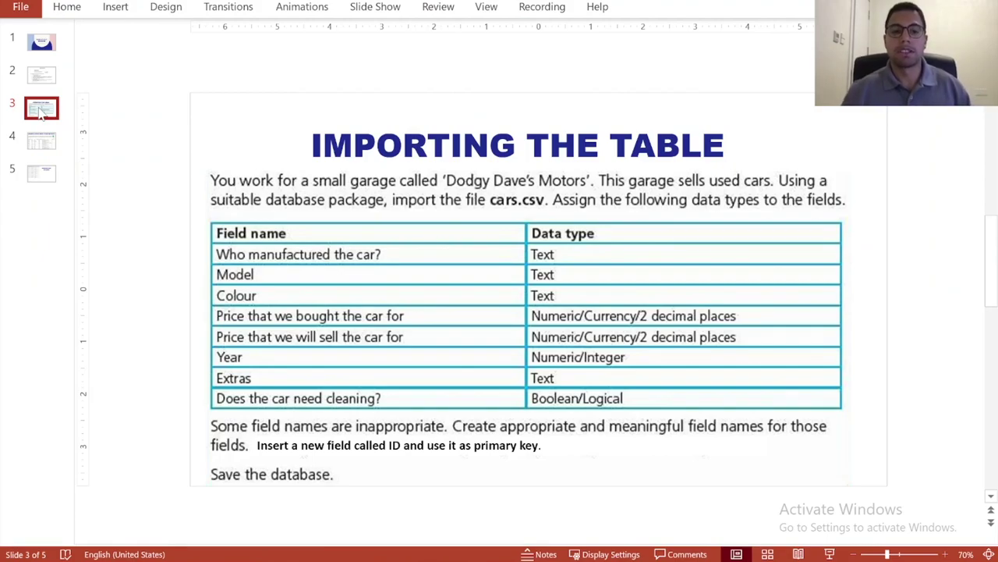
left_click(41, 173)
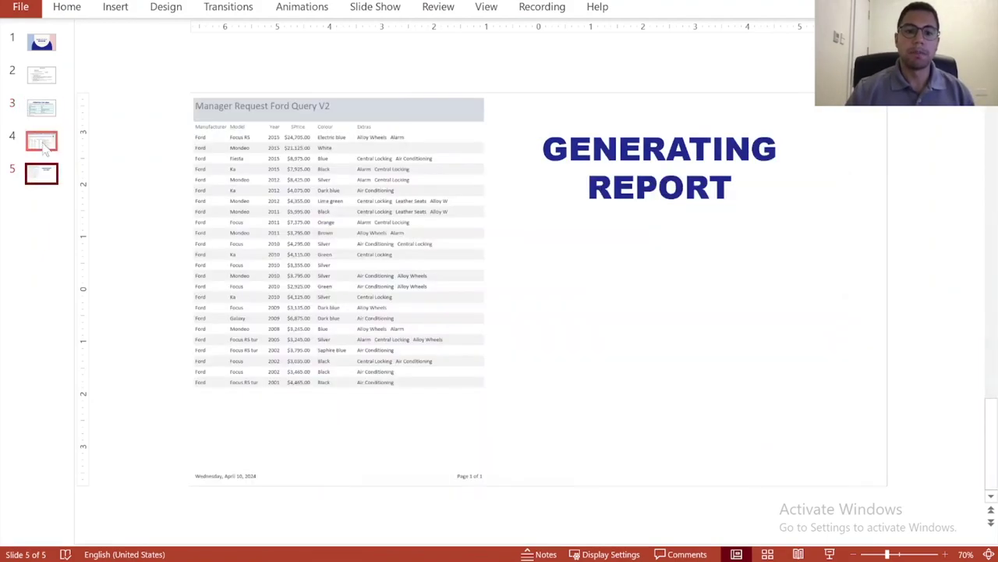
left_click(46, 146)
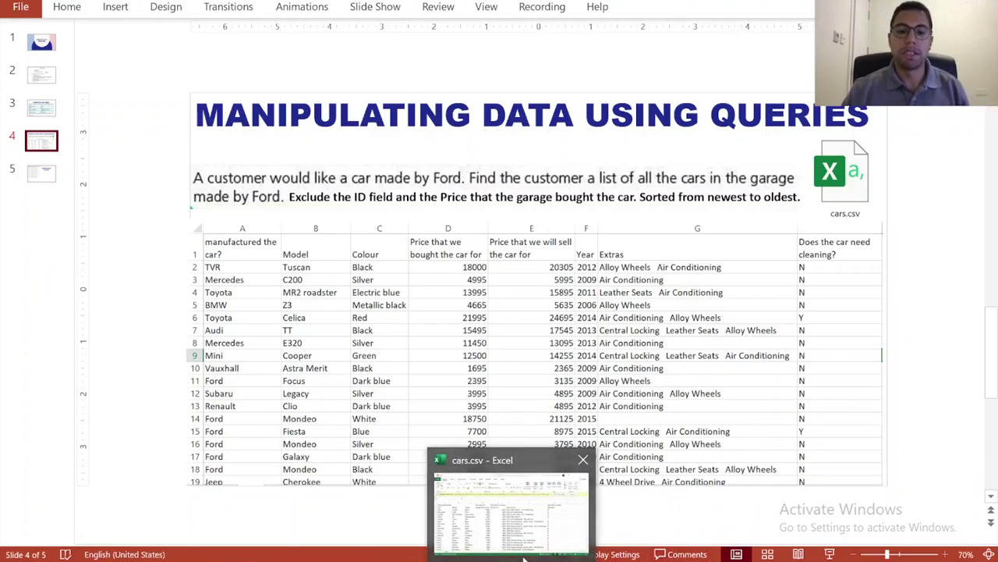
left_click(41, 173)
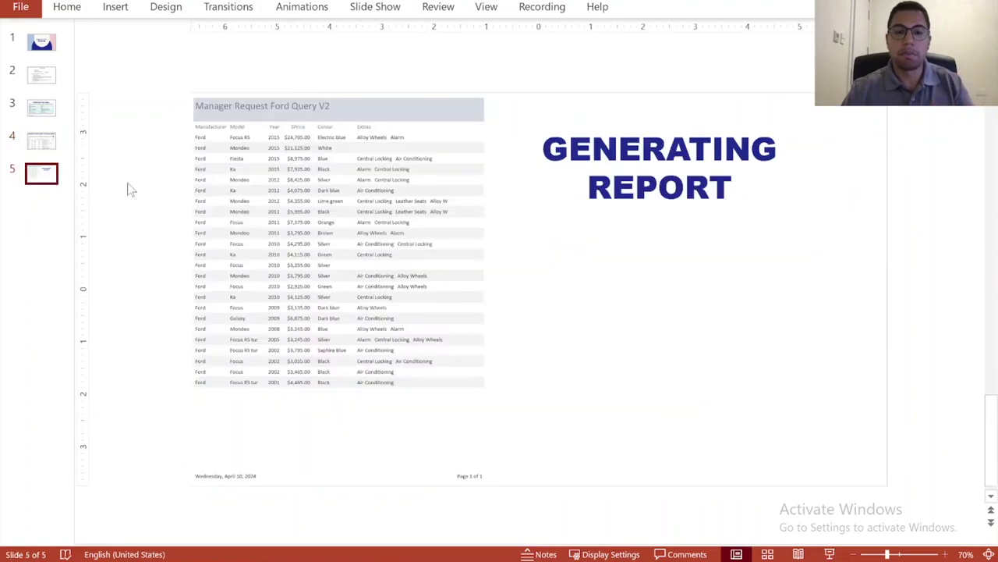
- Switch to Ford_Vehicles_Report.pdf in the browser and enlarge it to examine the finished report
left_click(377, 234)
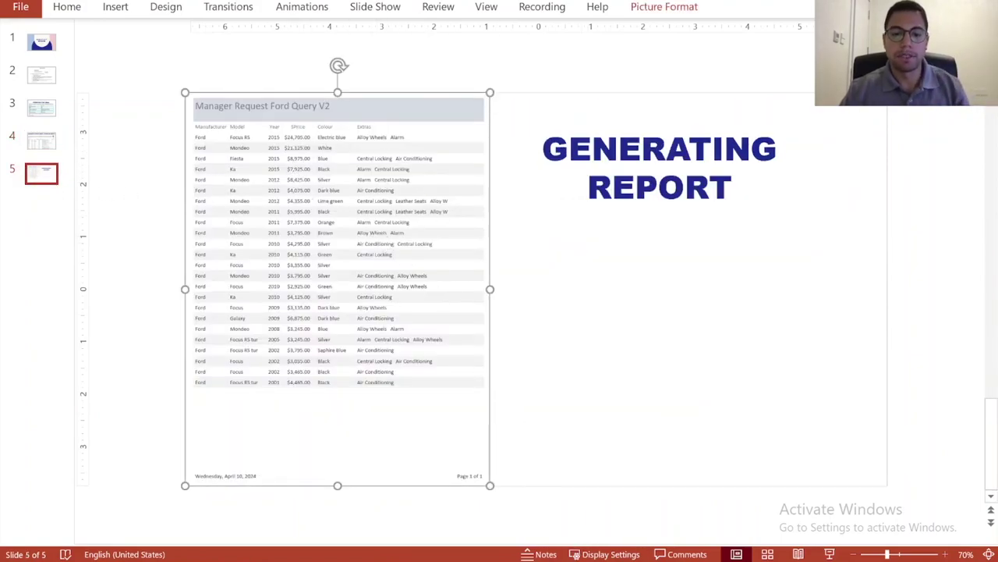
mouse_move(321, 558)
left_click(402, 499)
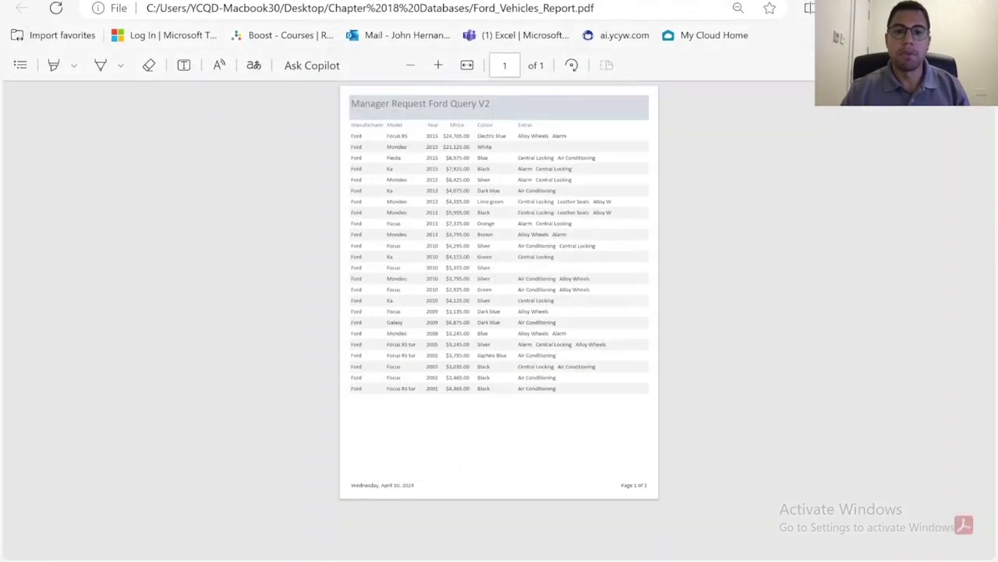
left_click(437, 65)
left_click(436, 69)
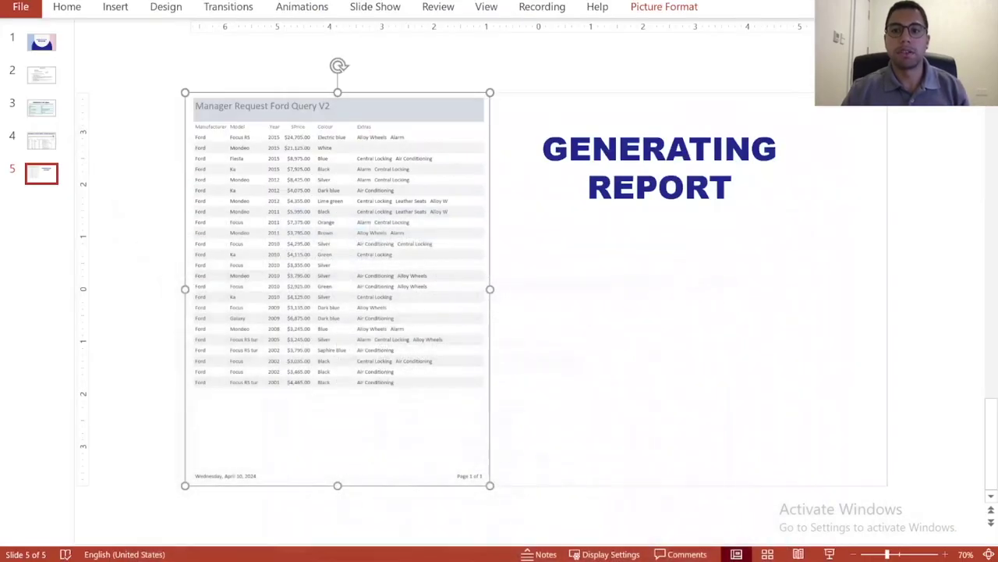
- Review the query and import task slides in PowerPoint and examine the field names in row 1 of cars.csv in Excel
left_click(47, 146)
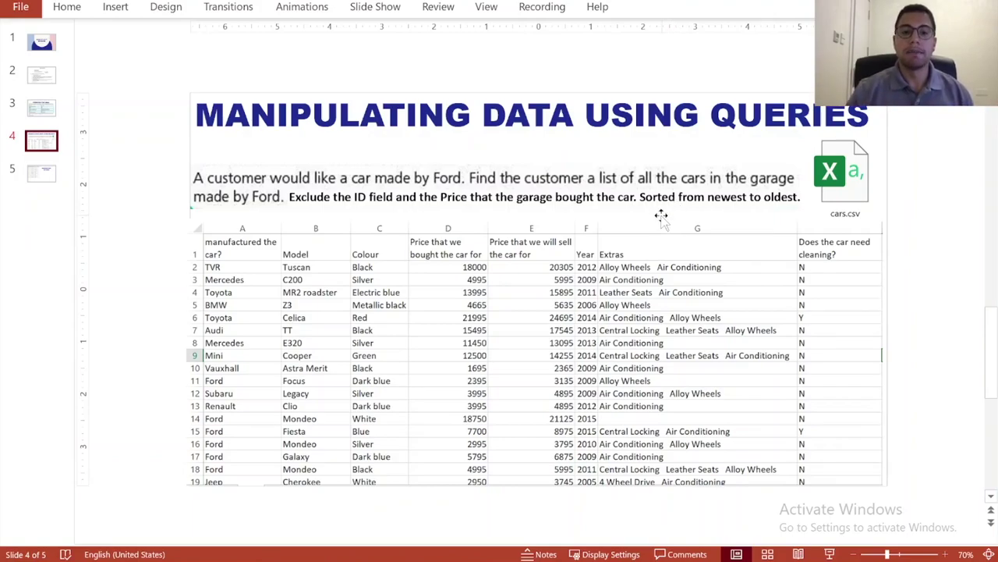
left_click(37, 113)
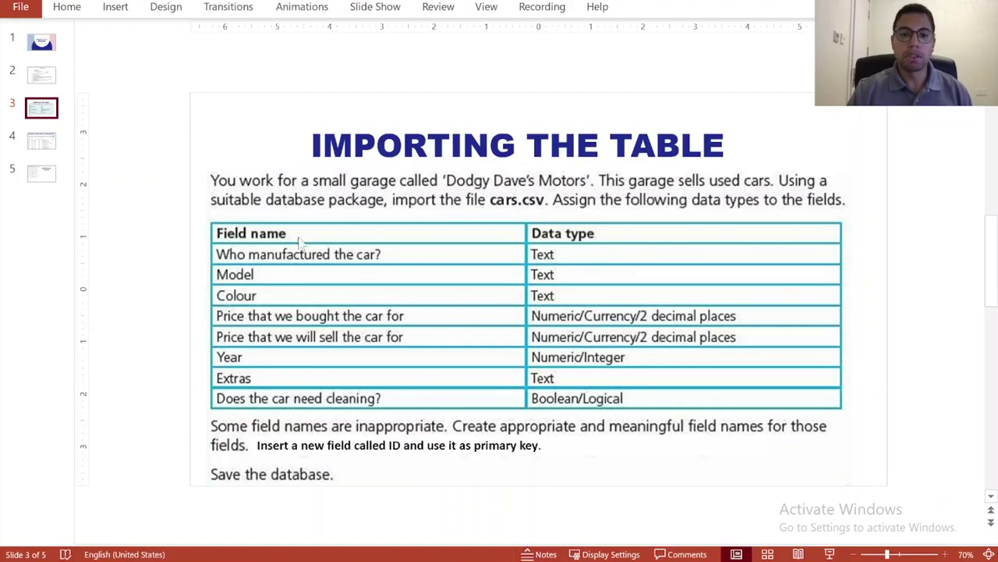
key("alt+Tab")
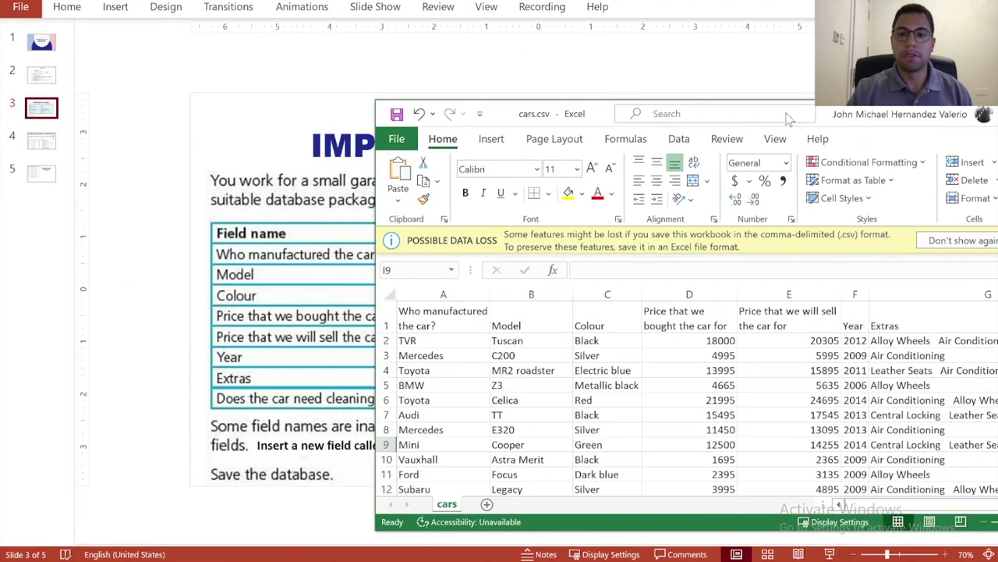
double_click(826, 119)
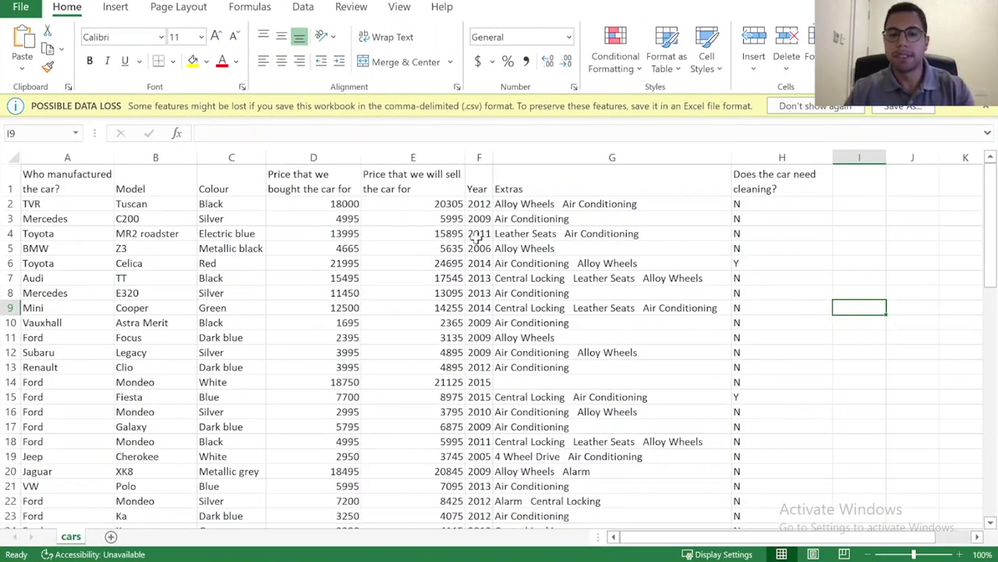
left_click_drag(112, 181, 789, 194)
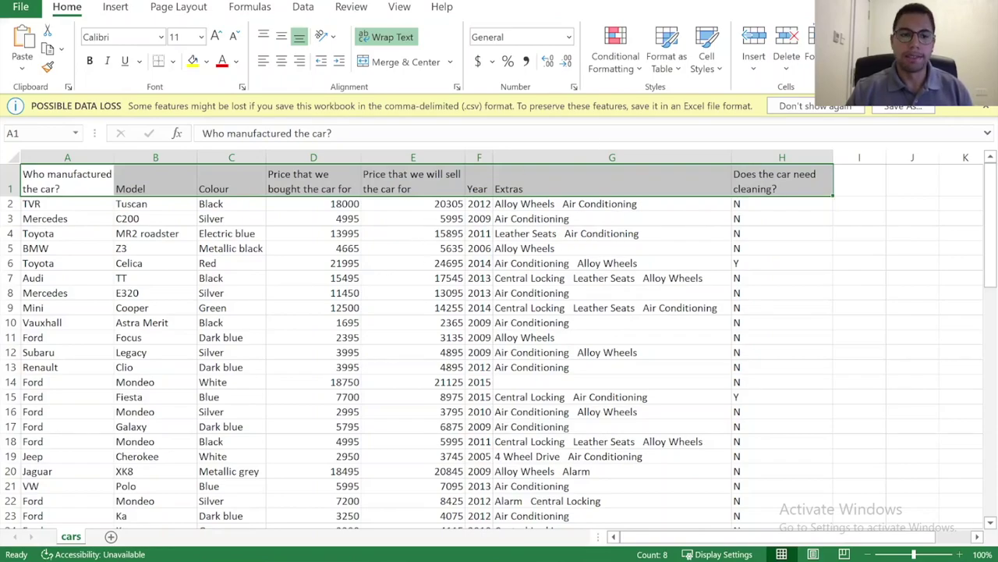
- Switch back to PowerPoint and highlight the sentence about inserting an ID field as primary key in yellow
key("alt+Tab")
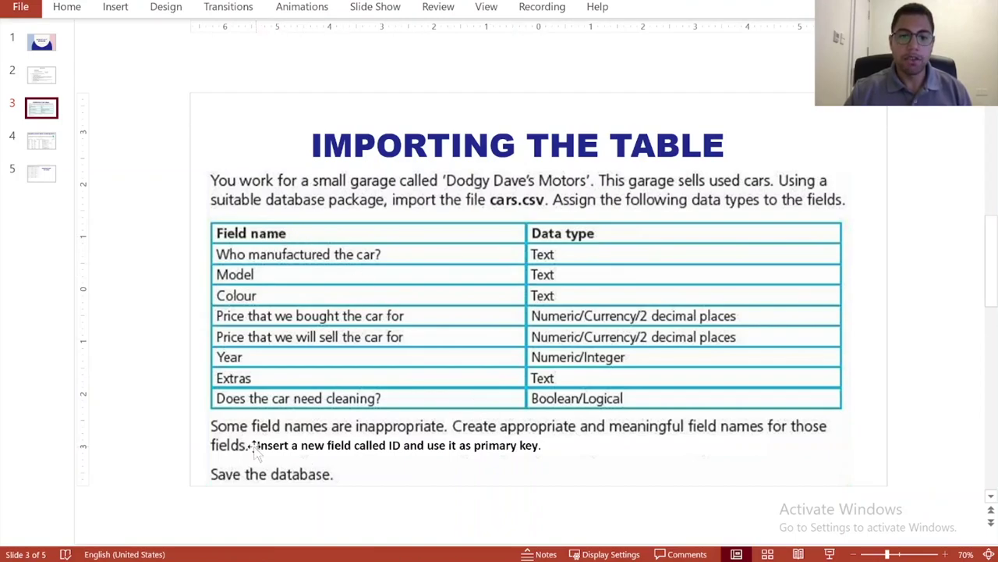
left_click_drag(255, 445, 544, 445)
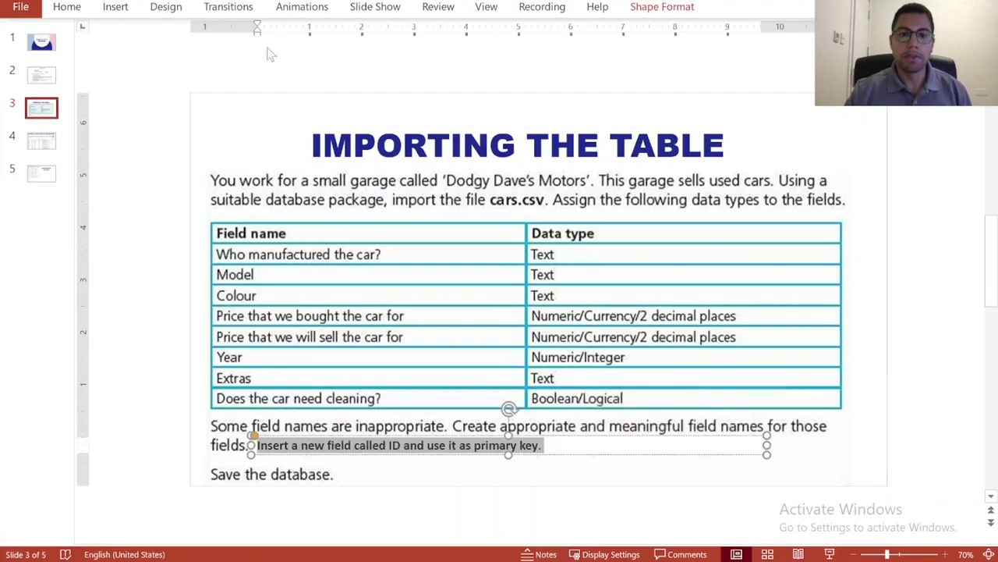
left_click(67, 8)
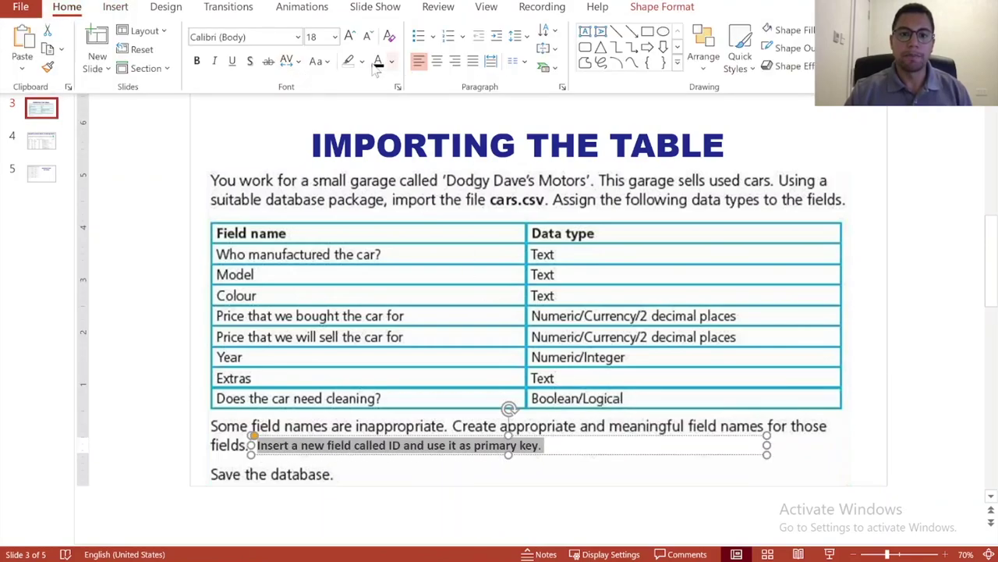
left_click(362, 61)
left_click(352, 84)
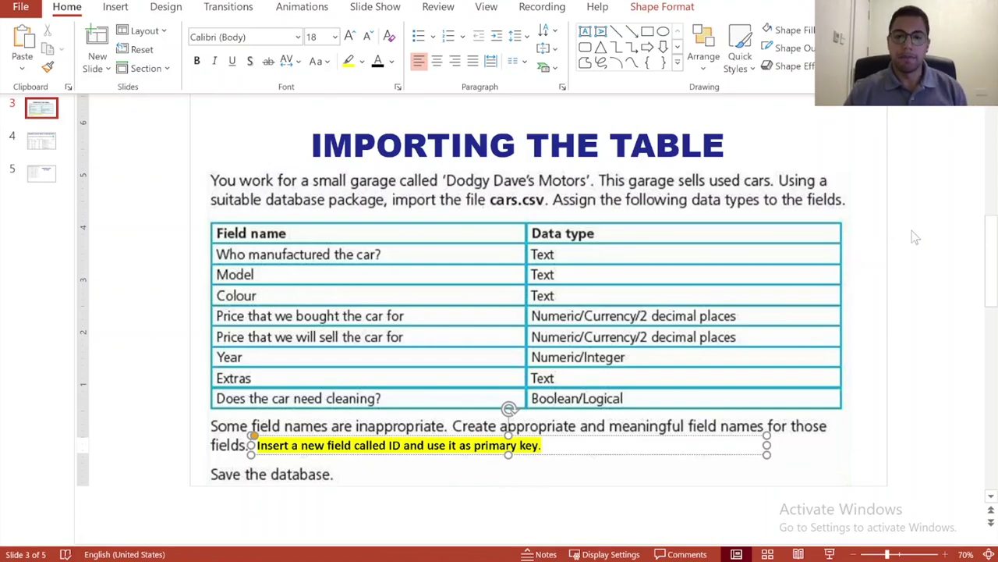
key("Escape")
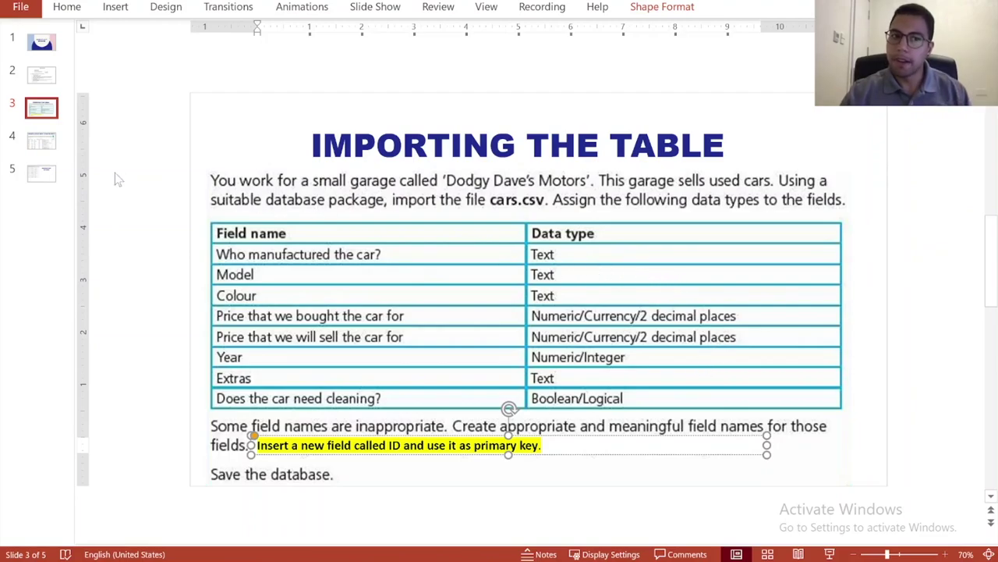
- Read the Ford query task slide and close the open database in Access, saving the changes to its report design
left_click(43, 142)
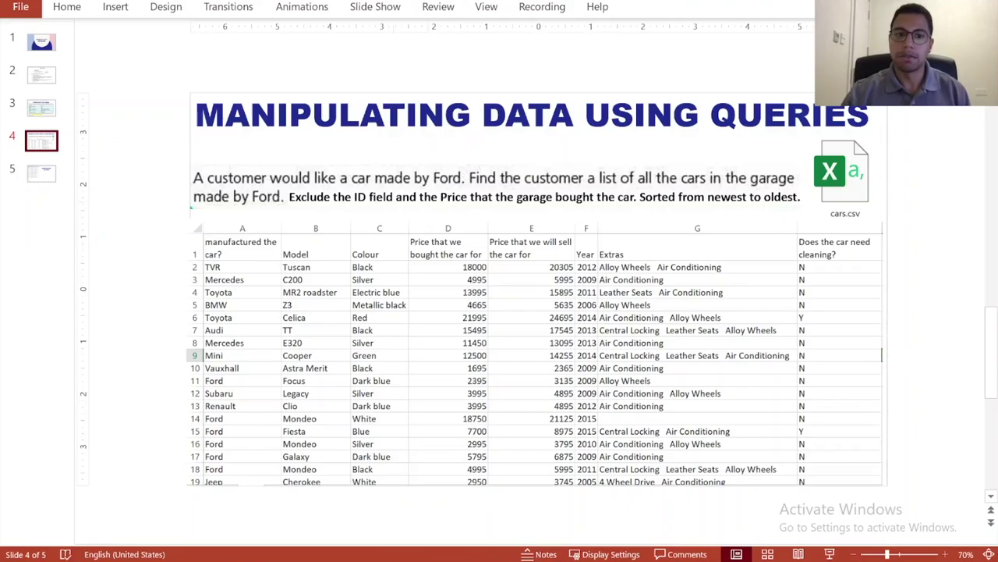
left_click(303, 190)
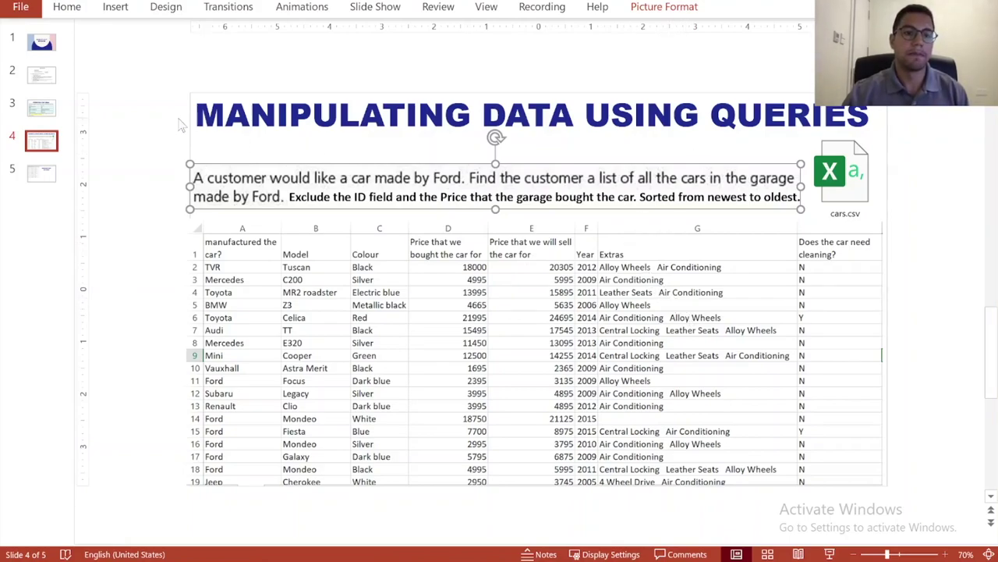
key("alt+Tab")
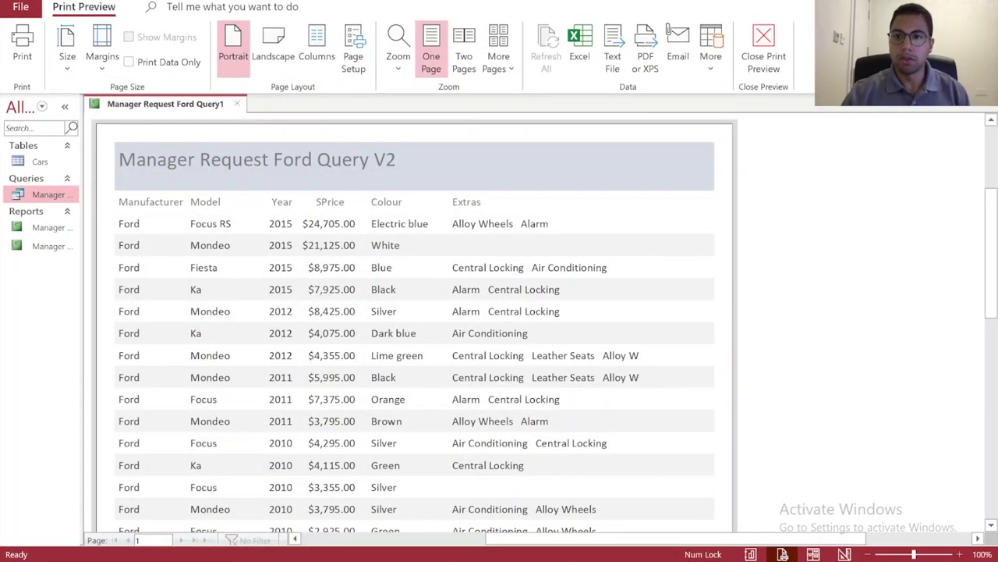
key("alt+F4")
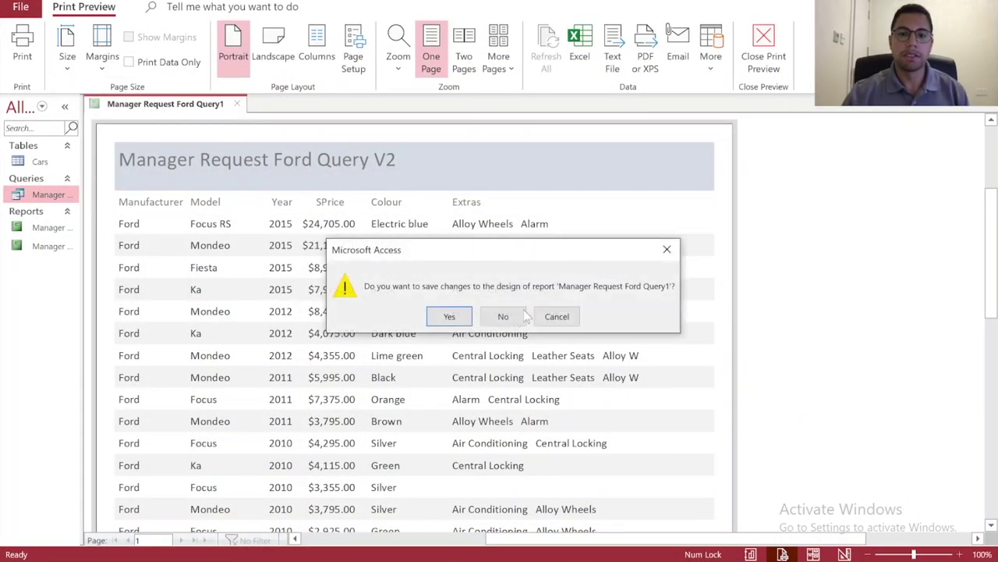
left_click(450, 316)
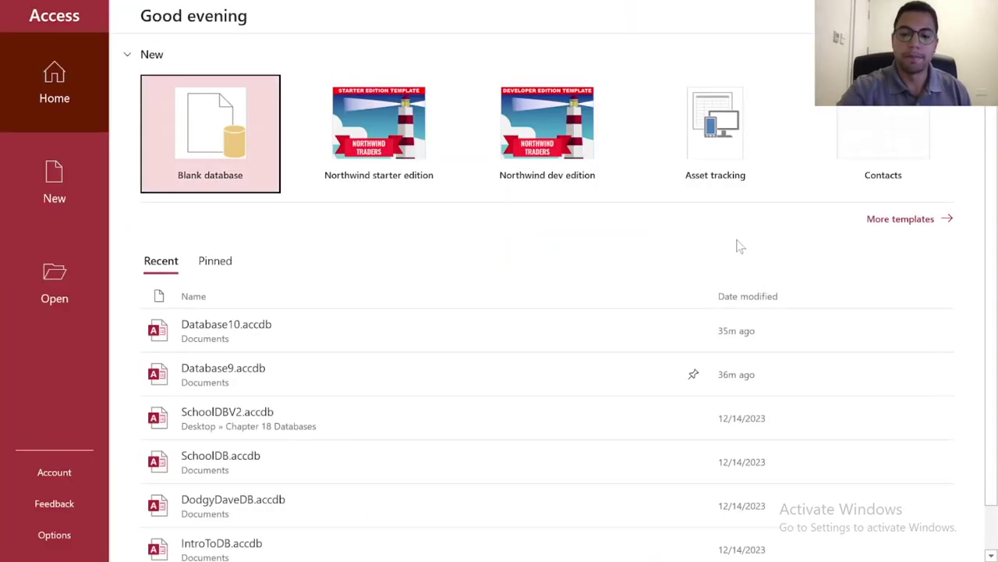
- Create a blank database named Garage.accdb in the Documents folder
left_click(222, 125)
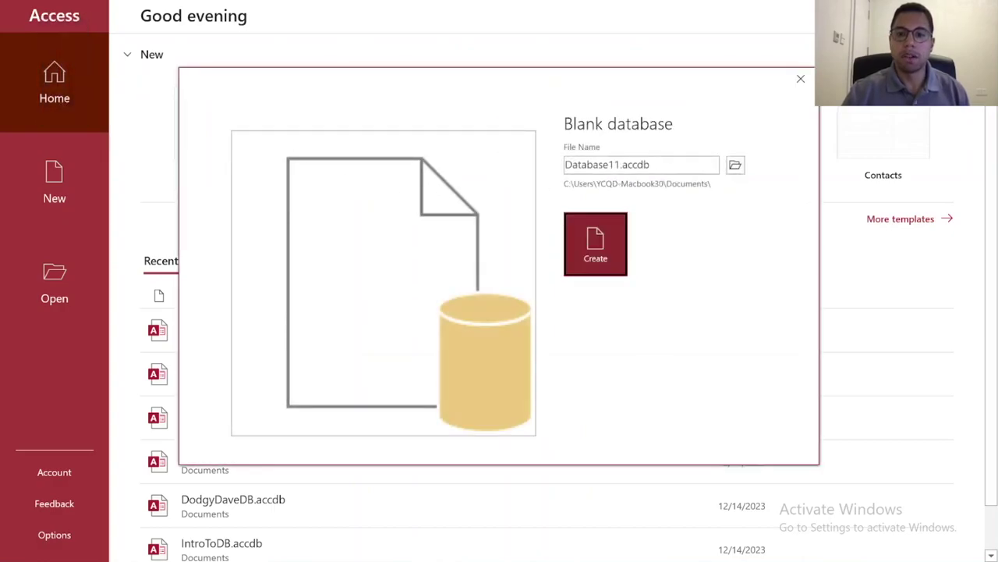
left_click_drag(565, 164, 615, 164)
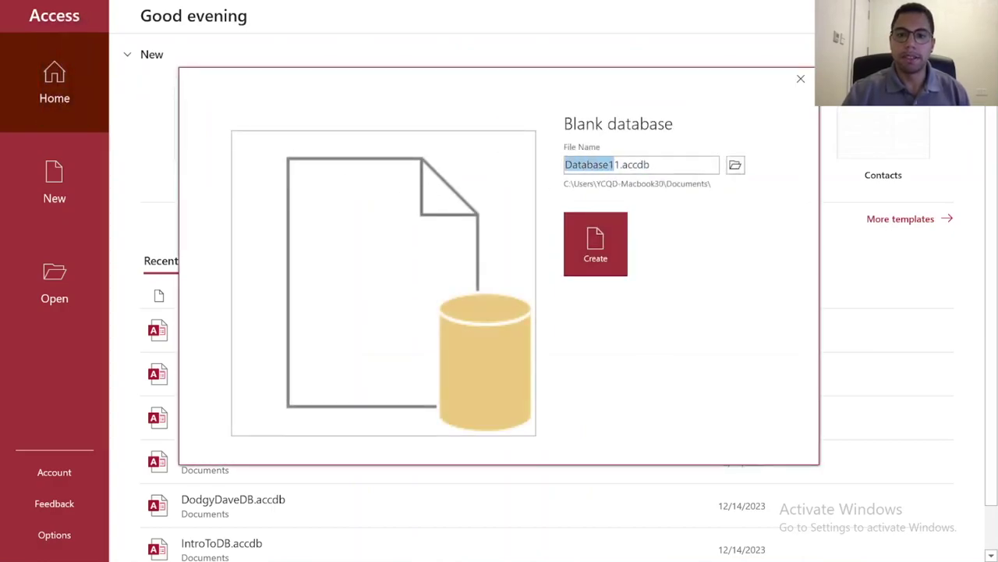
type("Garage")
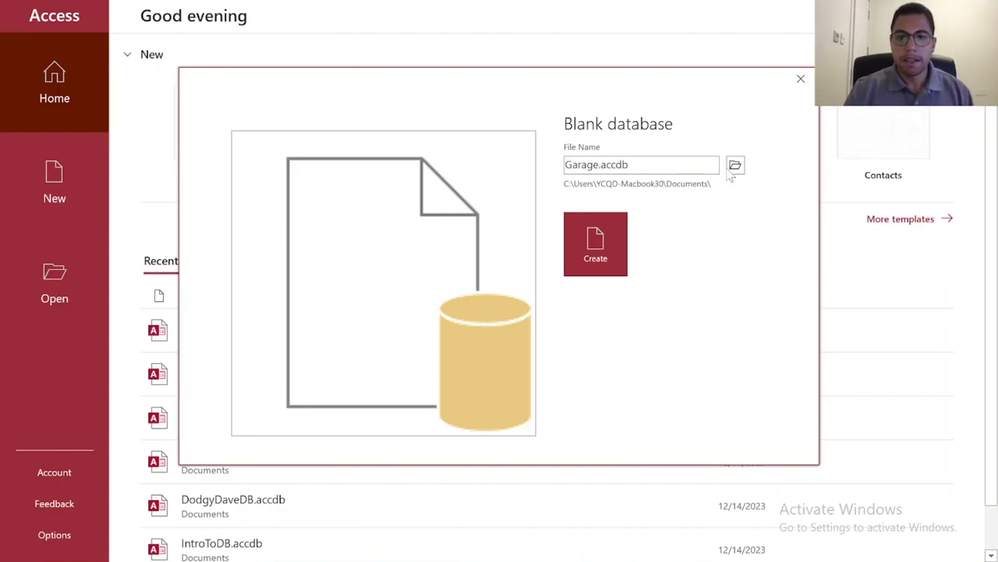
key("Return")
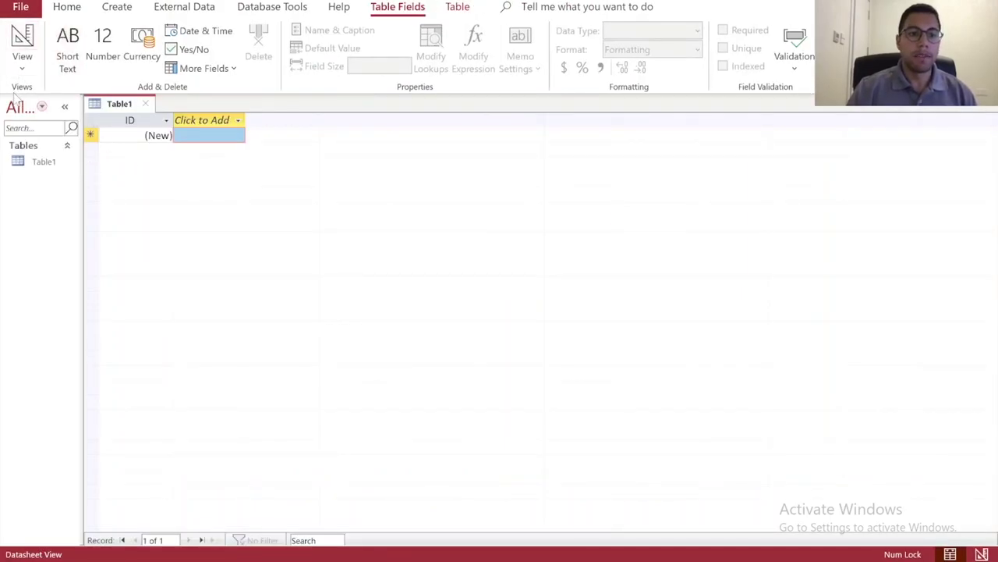
- Start a text file import and choose cars.csv from the Chapter 18 Databases folder as its source
left_click(186, 7)
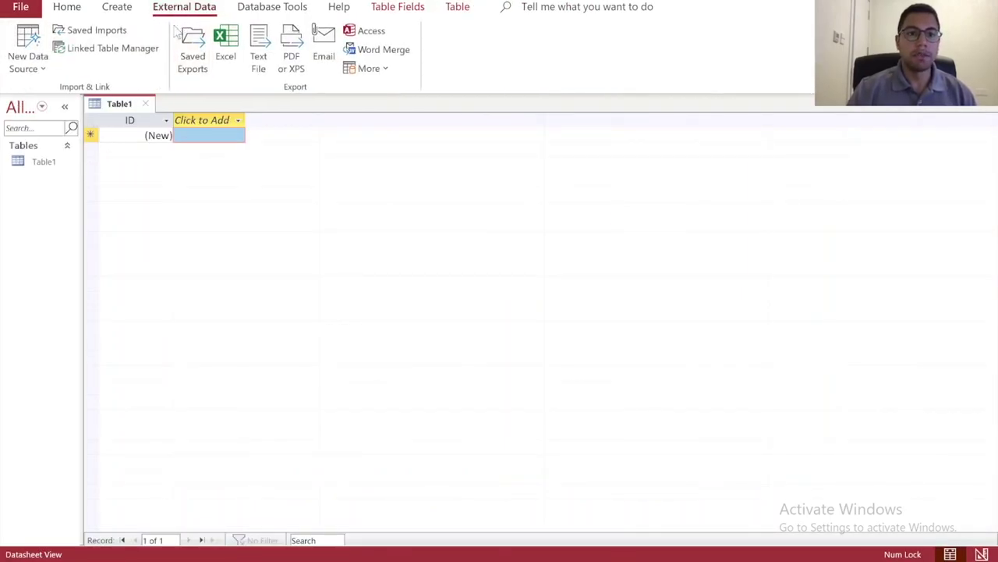
left_click(37, 61)
mouse_move(122, 103)
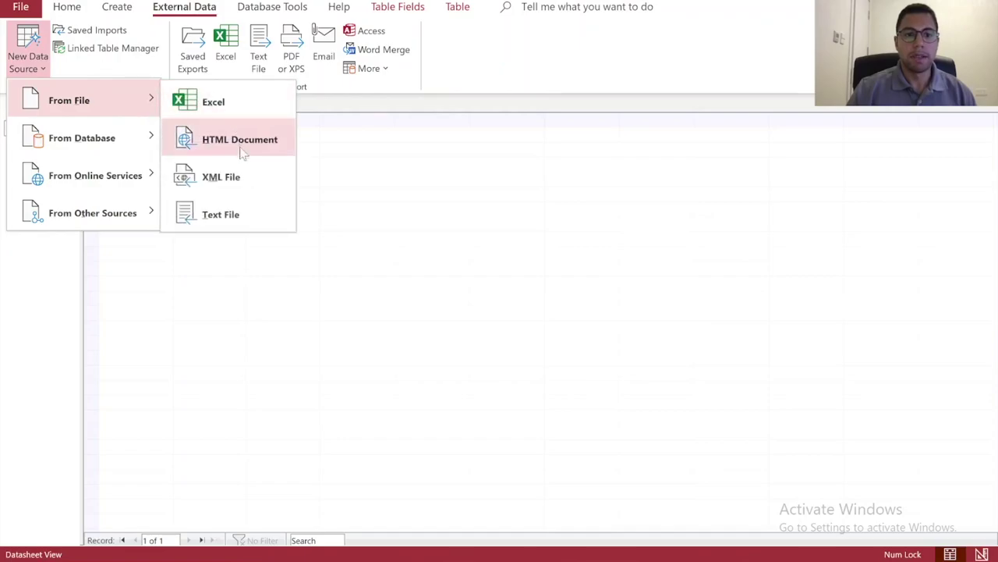
left_click(252, 215)
left_click(727, 158)
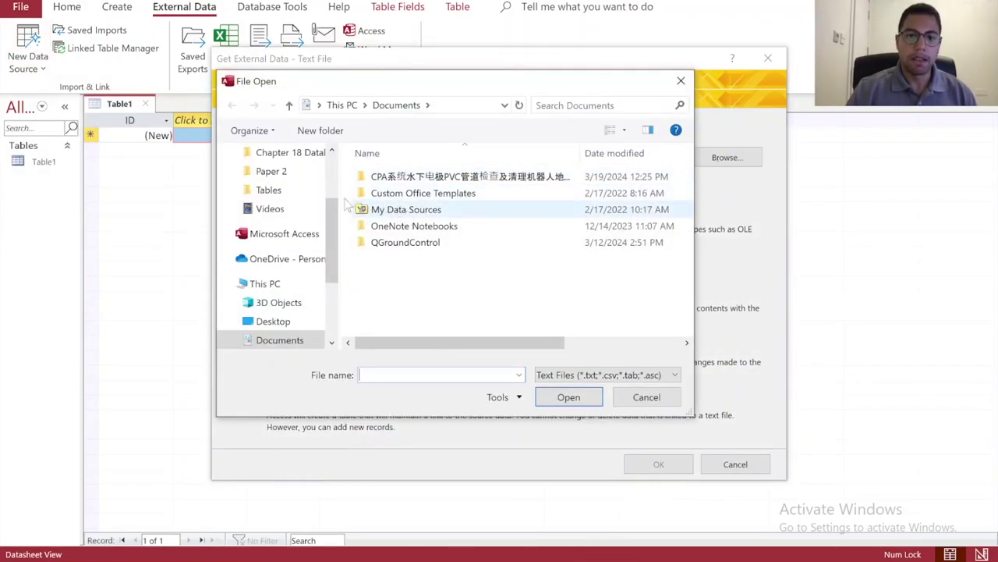
left_click(289, 154)
left_click(386, 176)
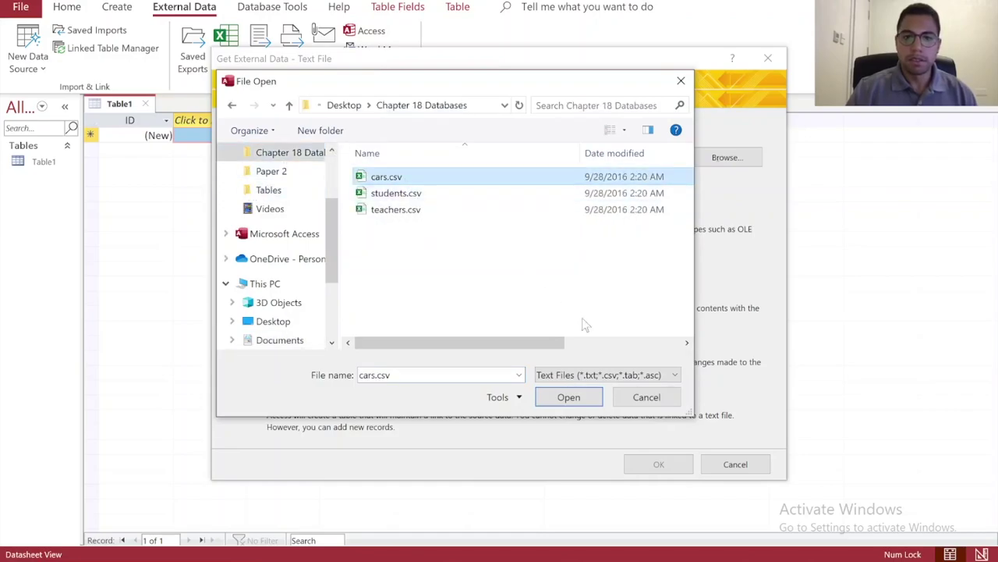
left_click(569, 397)
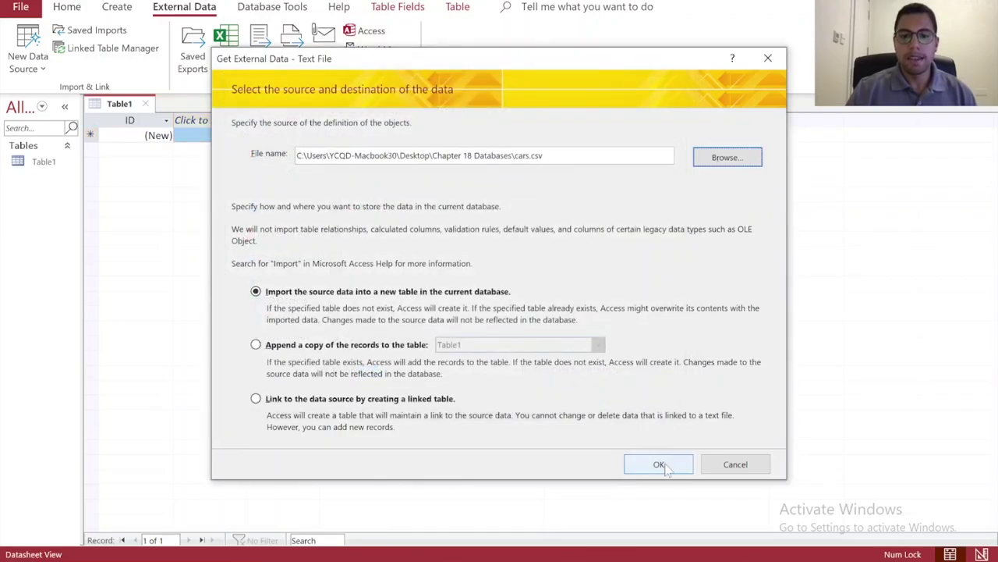
- Import cars.csv into a new table as comma-delimited text, with the first row containing field names
left_click(660, 464)
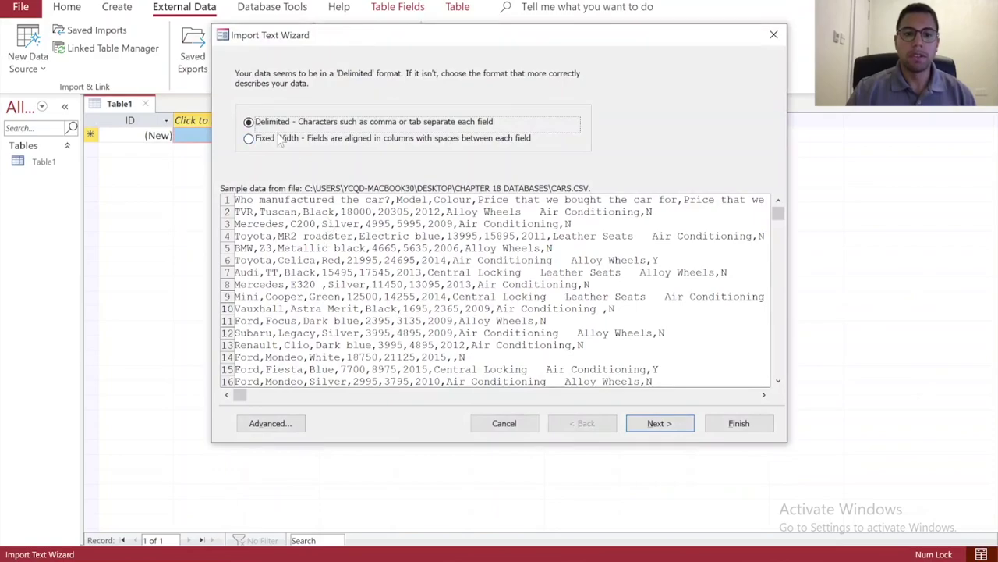
left_click(659, 423)
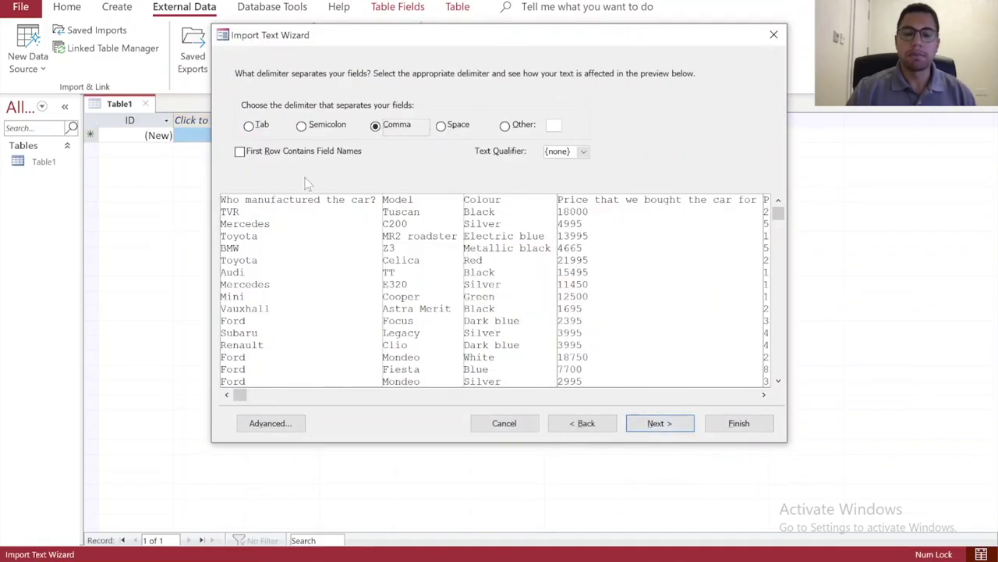
left_click(259, 152)
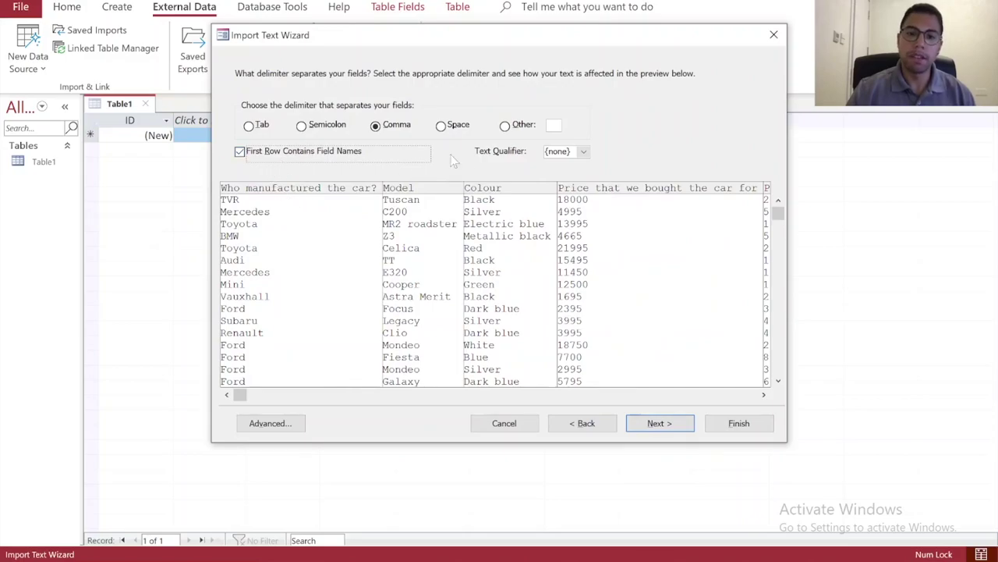
left_click(655, 423)
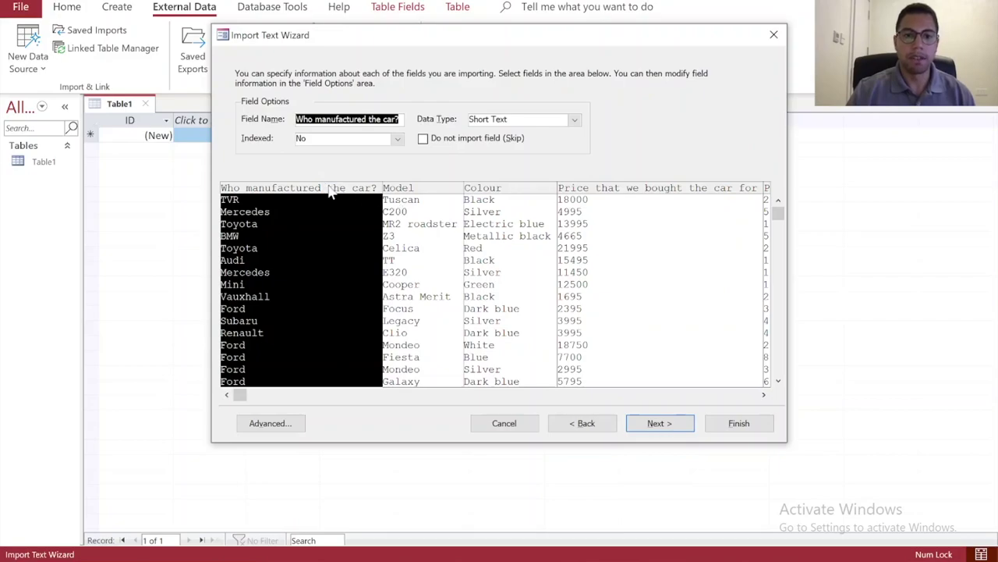
- Rename the car manufacturer field to Make and the purchase price field to PPrice in the import settings
type("MA")
key("BackSpace")
type("an")
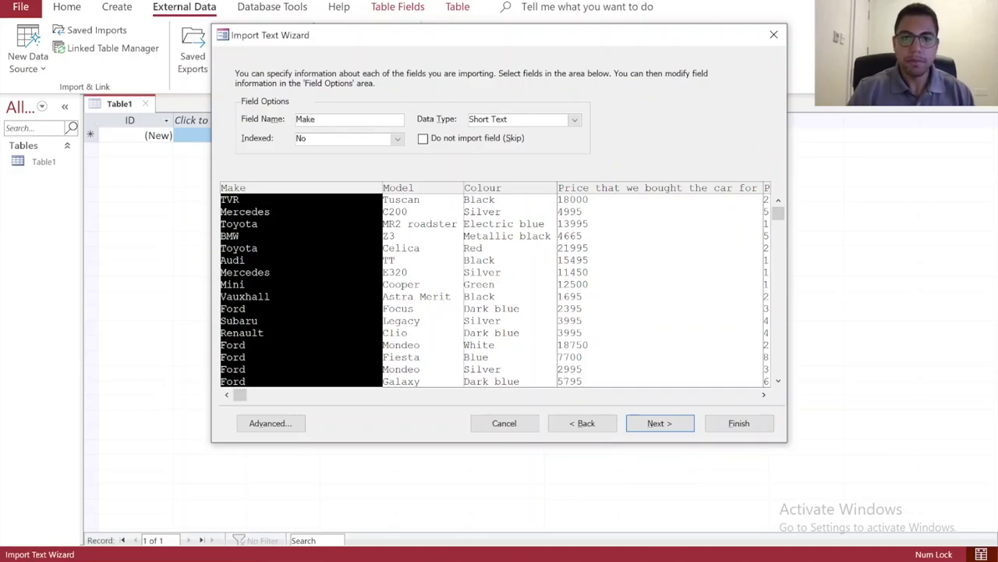
left_click(419, 189)
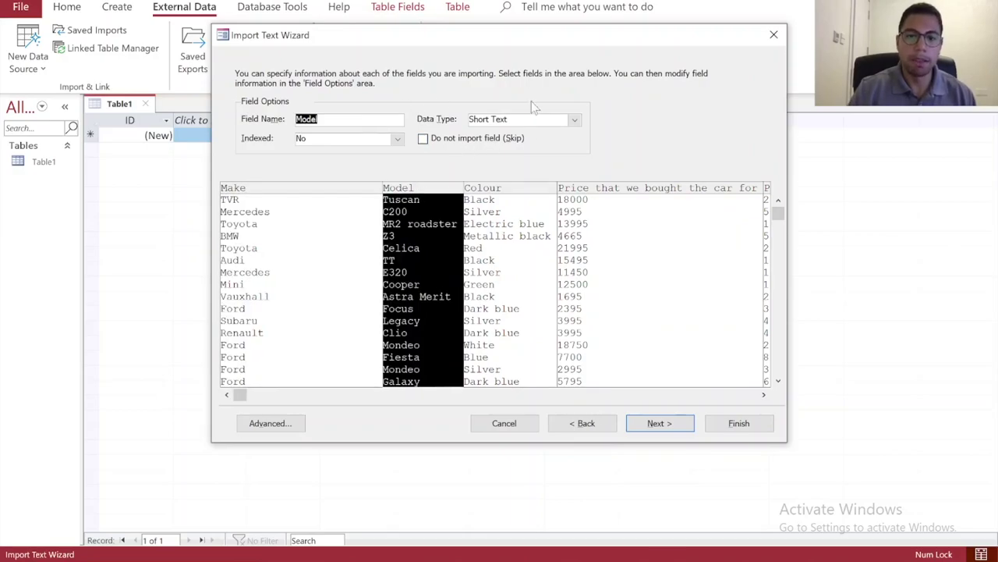
left_click(478, 197)
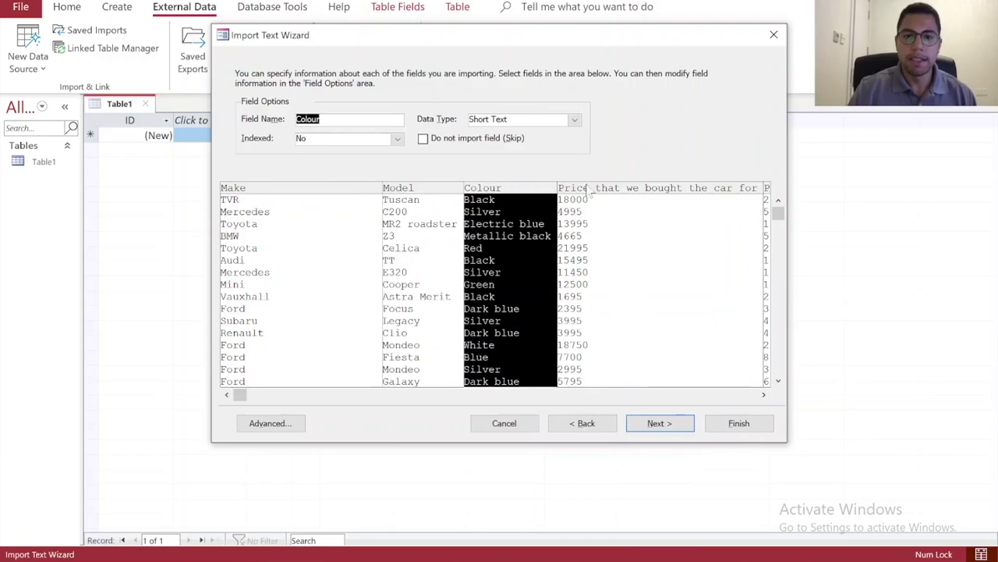
left_click(599, 195)
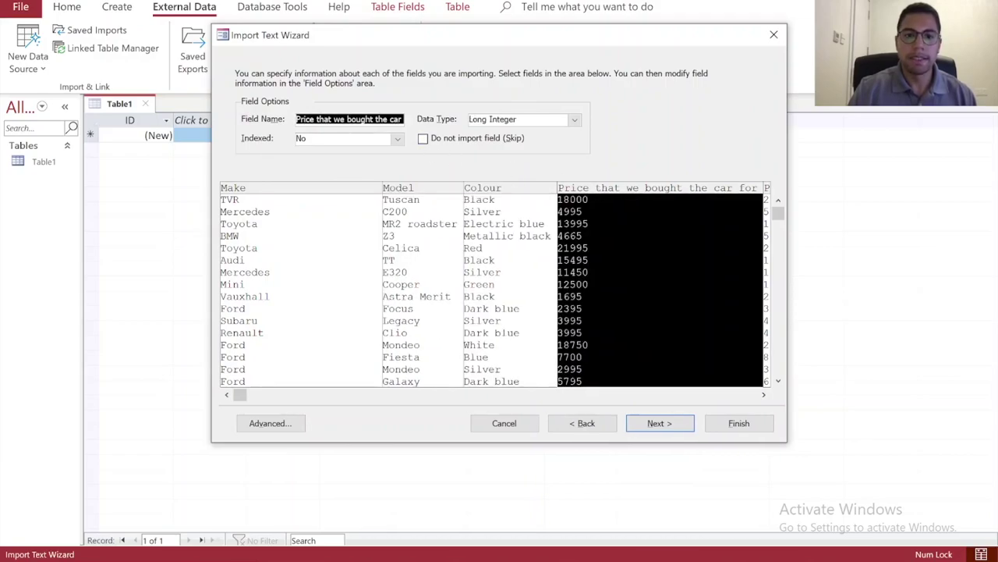
type("PPrice")
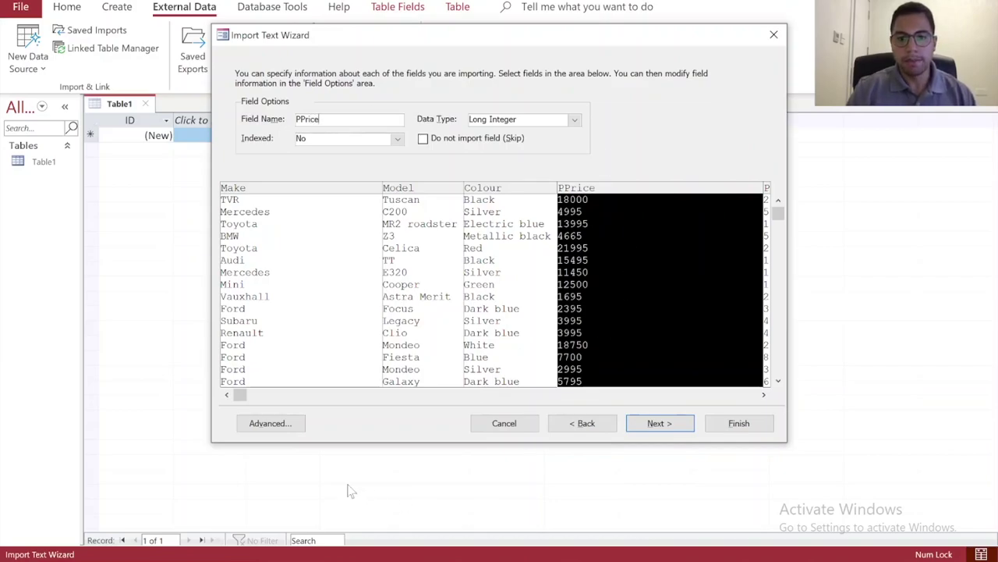
- Rename the import field holding the price the car will be sold for to SPrice
left_click_drag(240, 395, 457, 394)
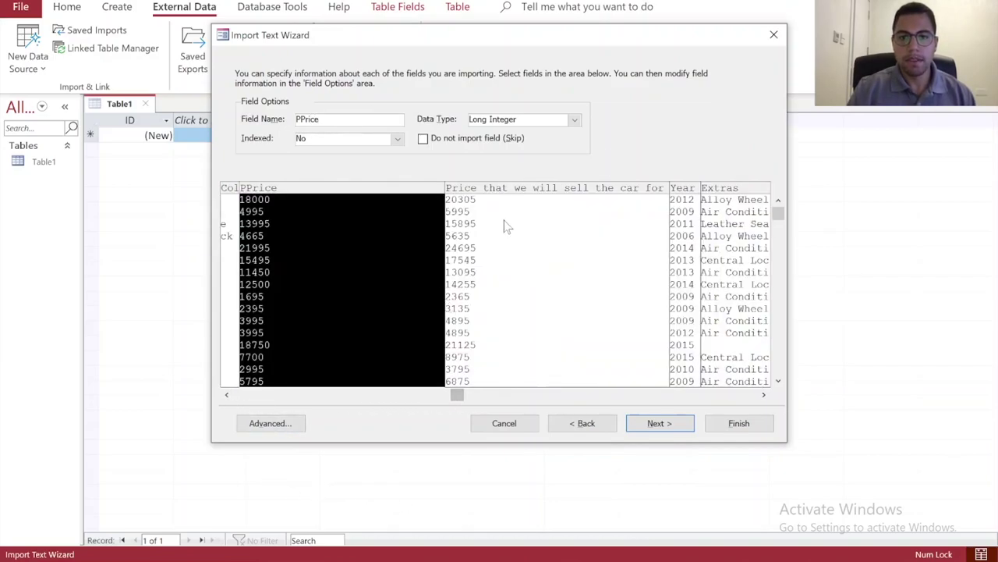
left_click(514, 199)
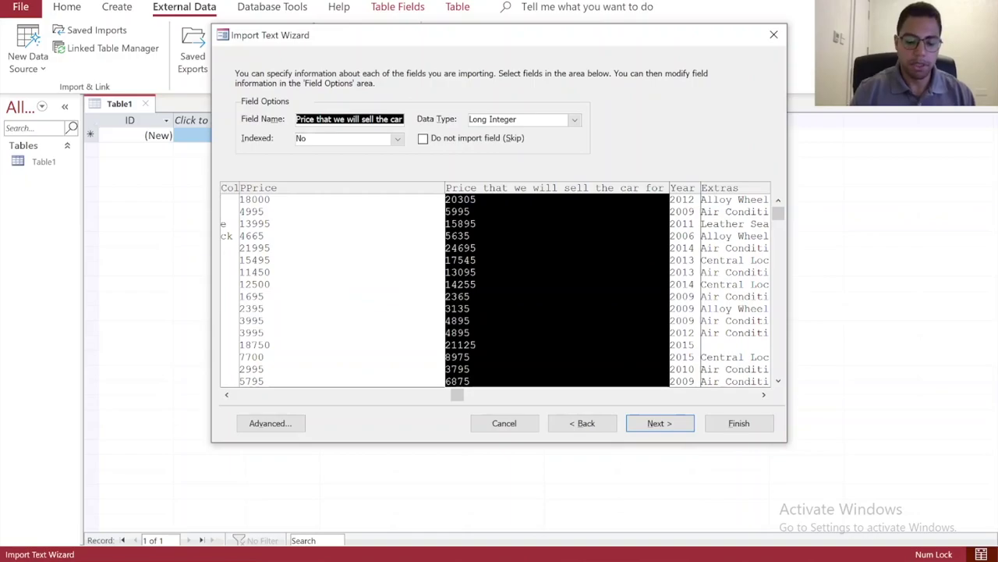
type("SPrice")
key("BackSpace")
key("BackSpace")
type("oce")
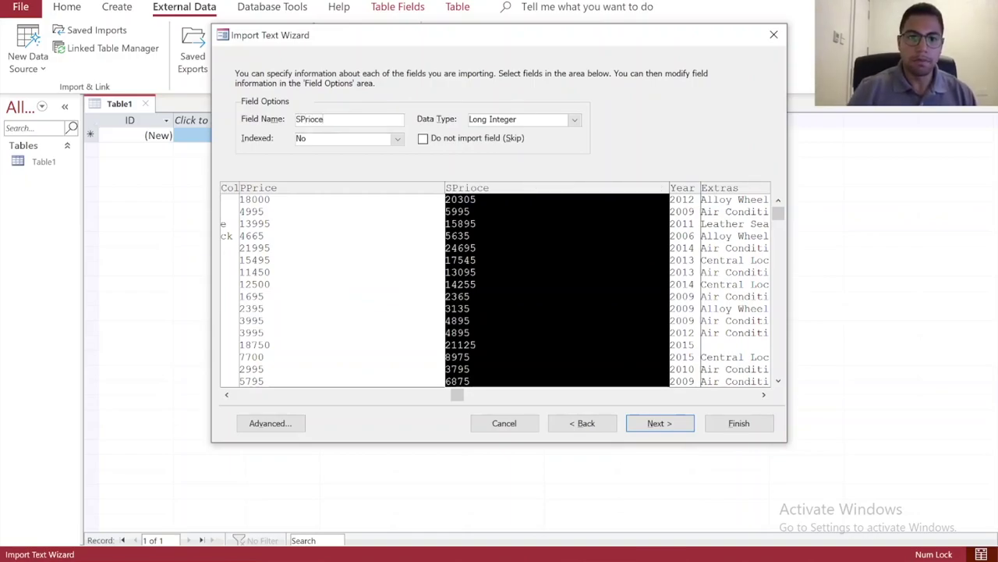
key("BackSpace")
key("BackSpace")
key("BackSpace")
type("ce")
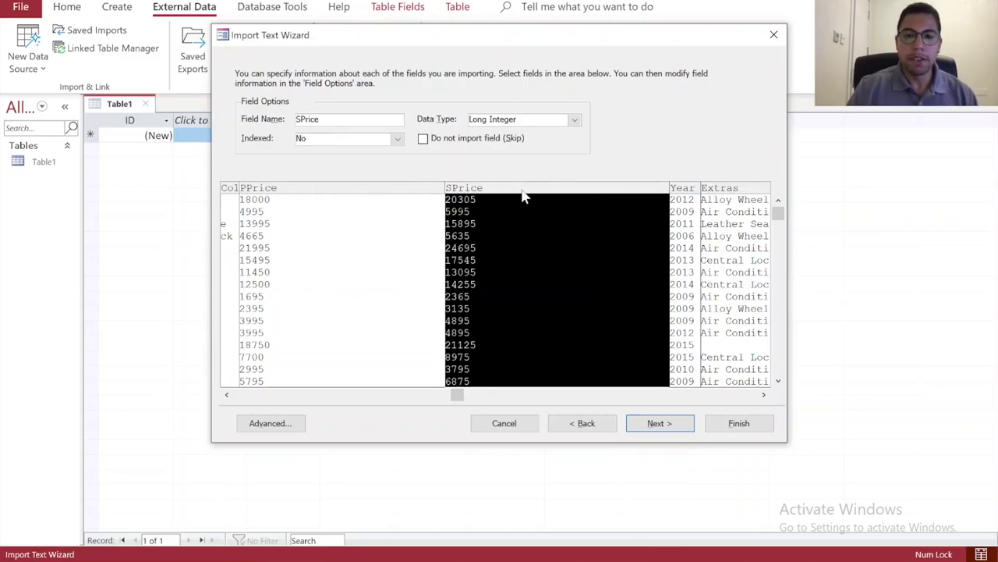
- Set the data type of both the SPrice and PPrice fields to Currency
left_click(574, 119)
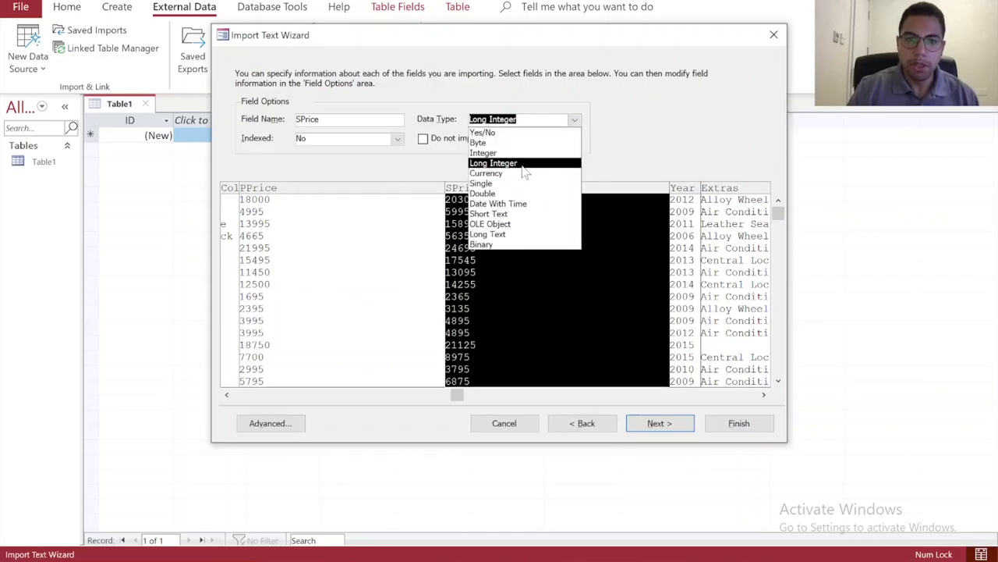
left_click(491, 174)
left_click(354, 199)
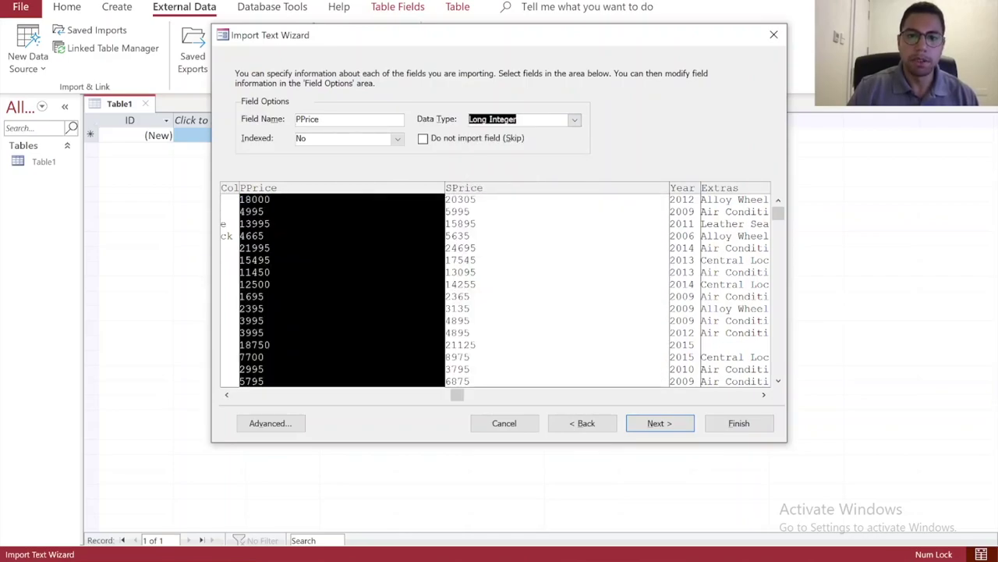
left_click(574, 118)
left_click(491, 173)
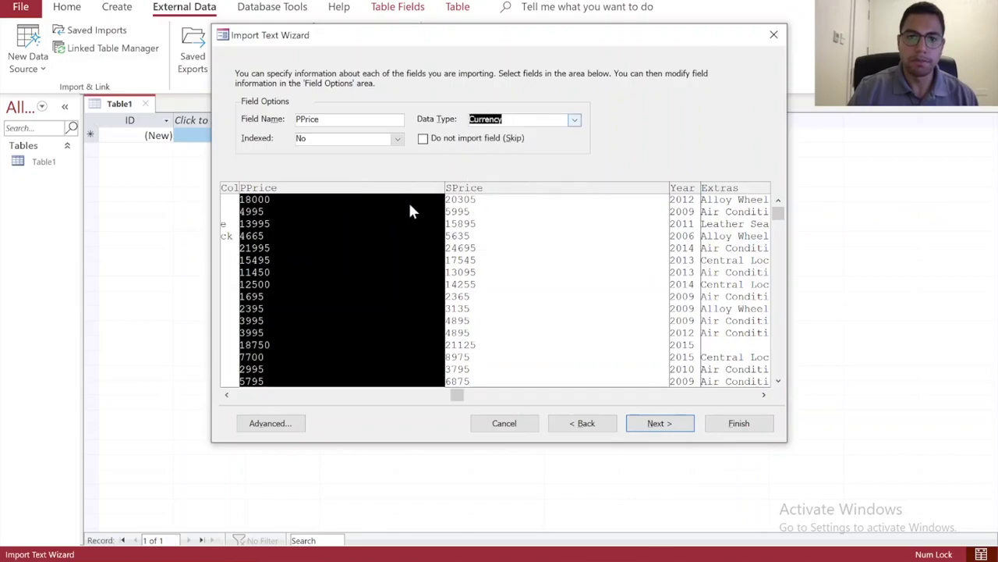
- Check the Year and Extras fields, and rename the car cleaning field to Valet with the Yes/No data type
left_click(684, 197)
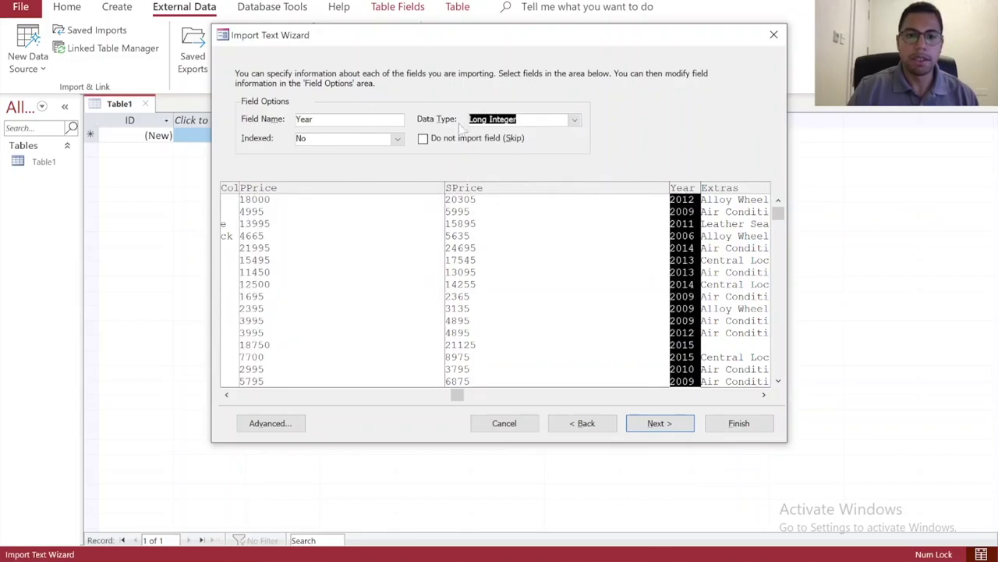
left_click(723, 200)
left_click_drag(457, 397, 751, 395)
left_click(653, 201)
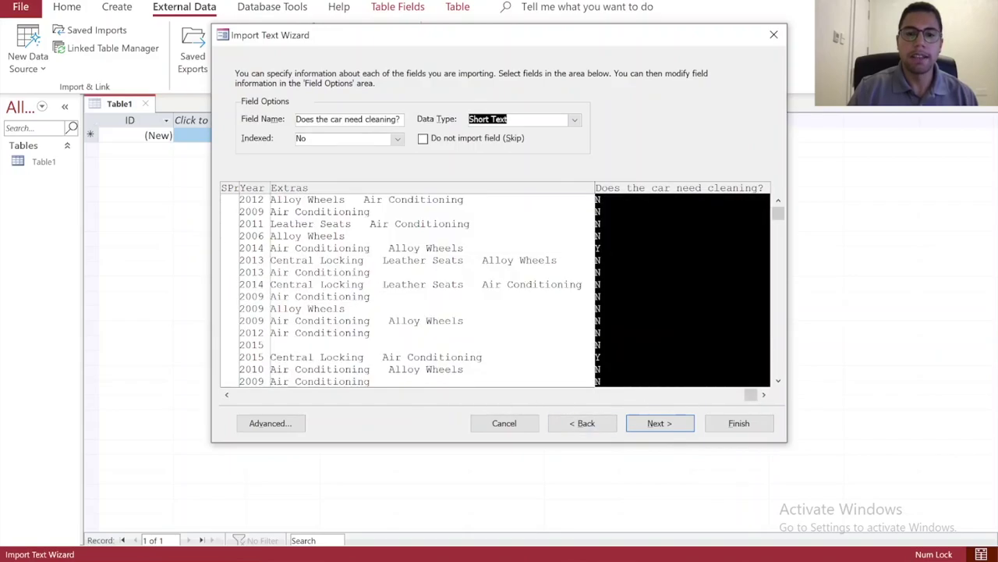
double_click(381, 119)
key("Right")
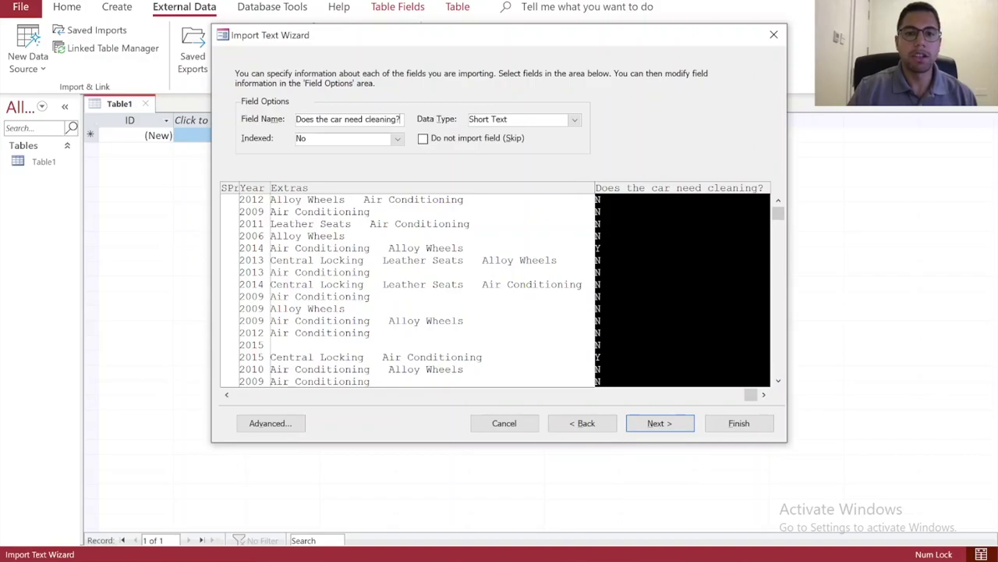
left_click_drag(399, 118, 285, 124)
type("Valet")
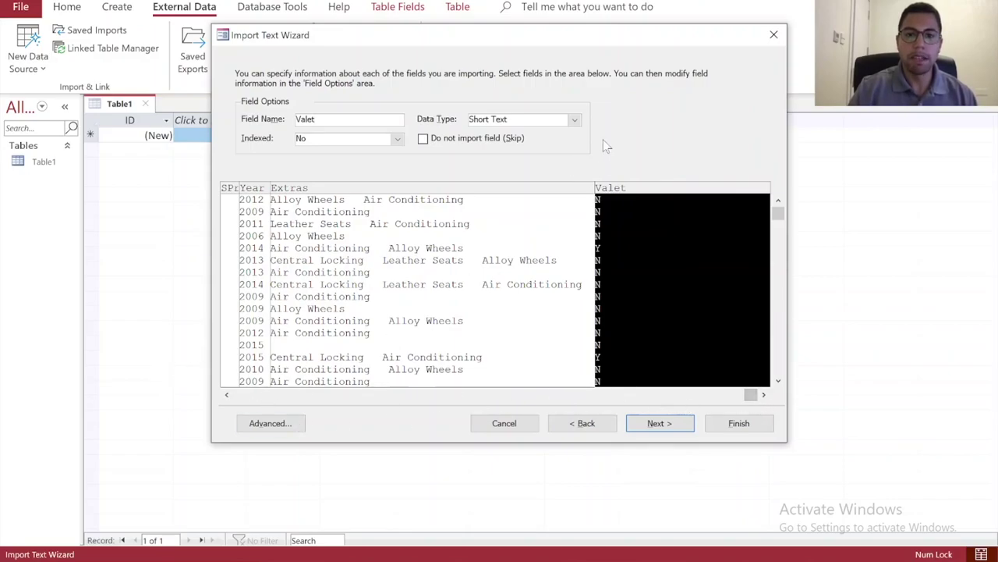
left_click(575, 121)
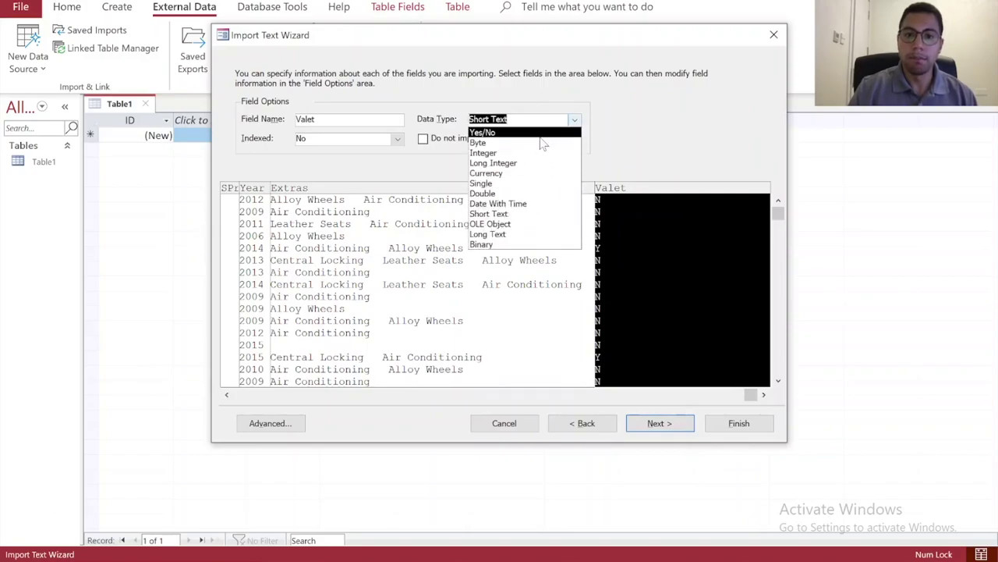
left_click(538, 132)
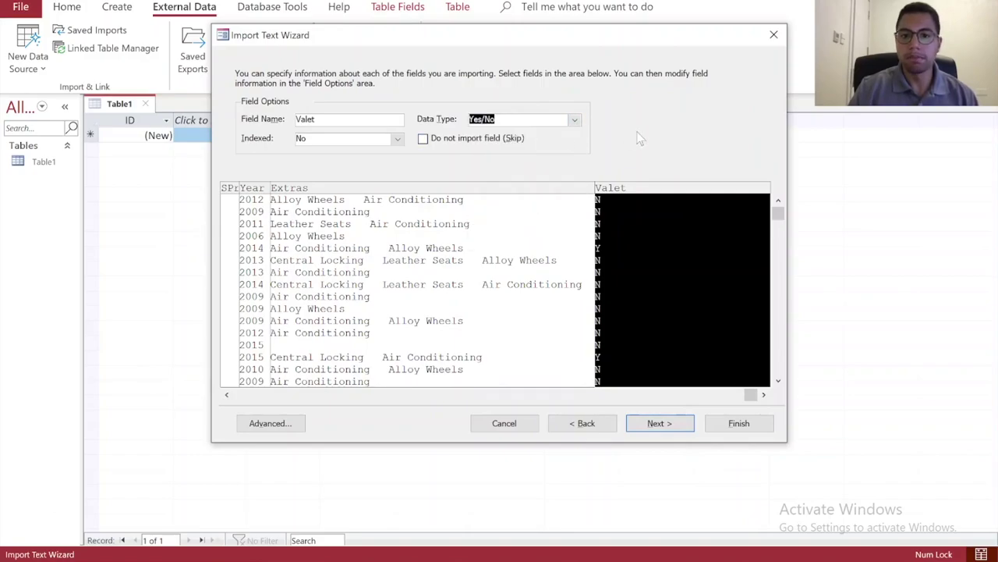
- Let Access add the primary key and finish importing to the table Cars without saving the import steps
left_click_drag(746, 397, 263, 392)
left_click(659, 425)
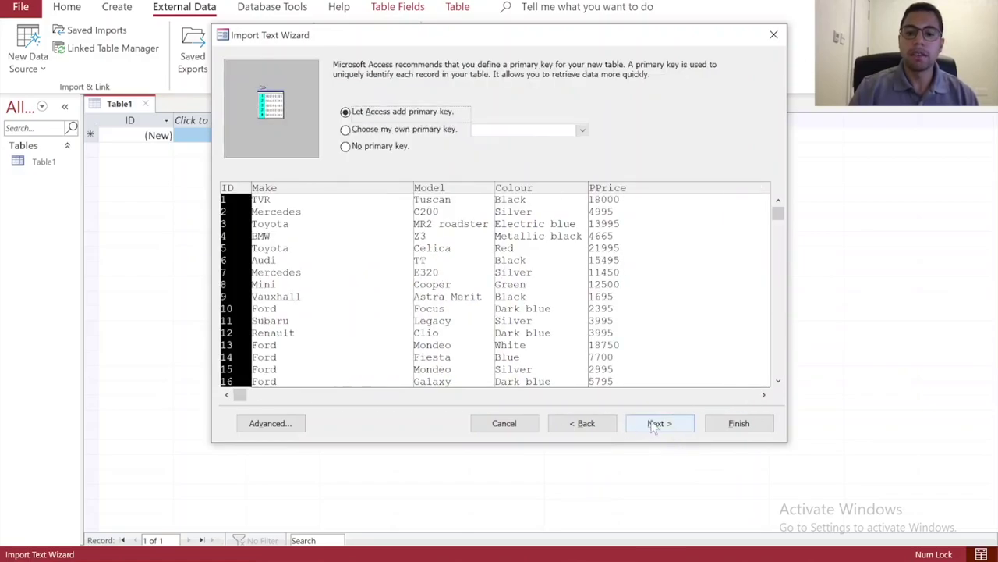
left_click(428, 131)
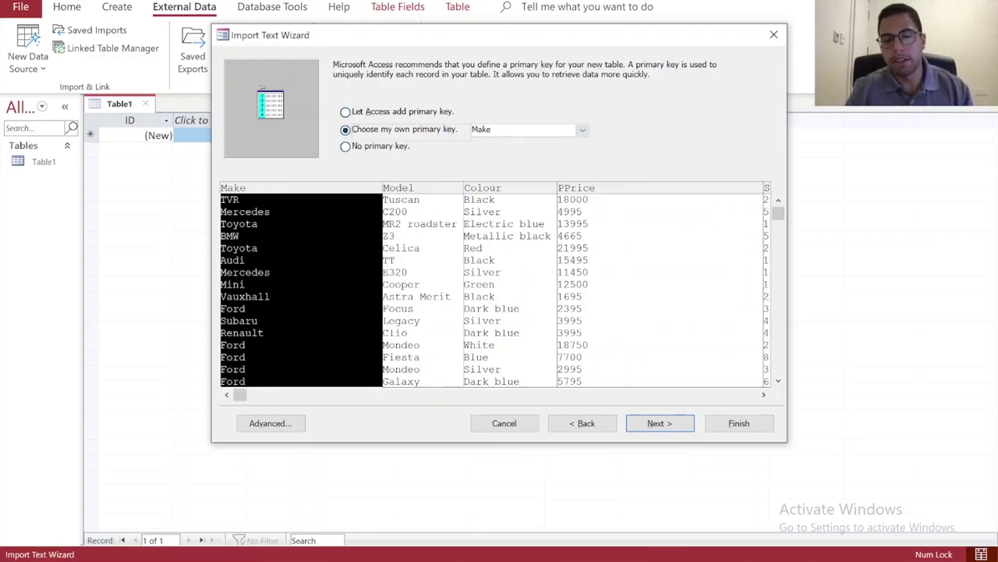
left_click(399, 114)
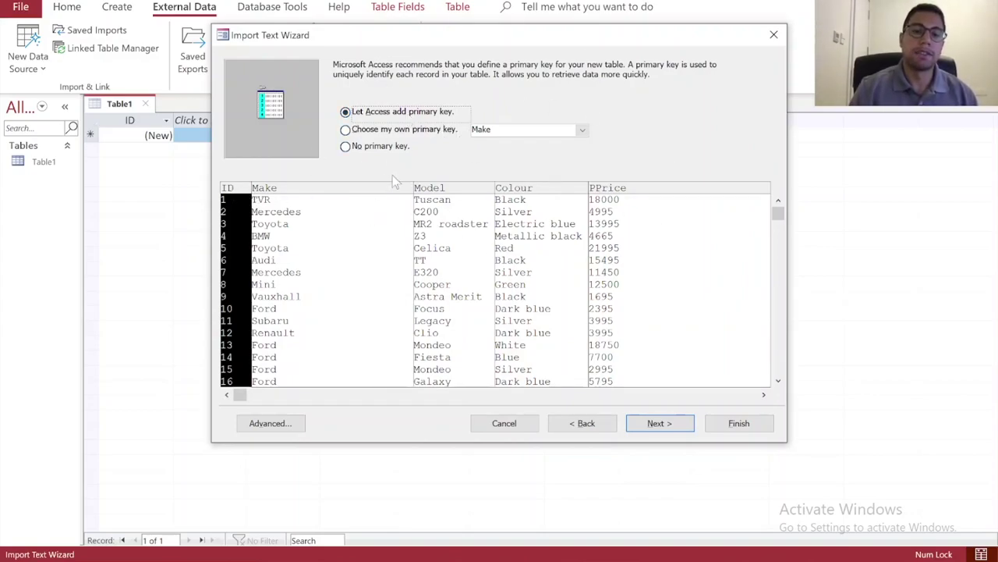
left_click(665, 422)
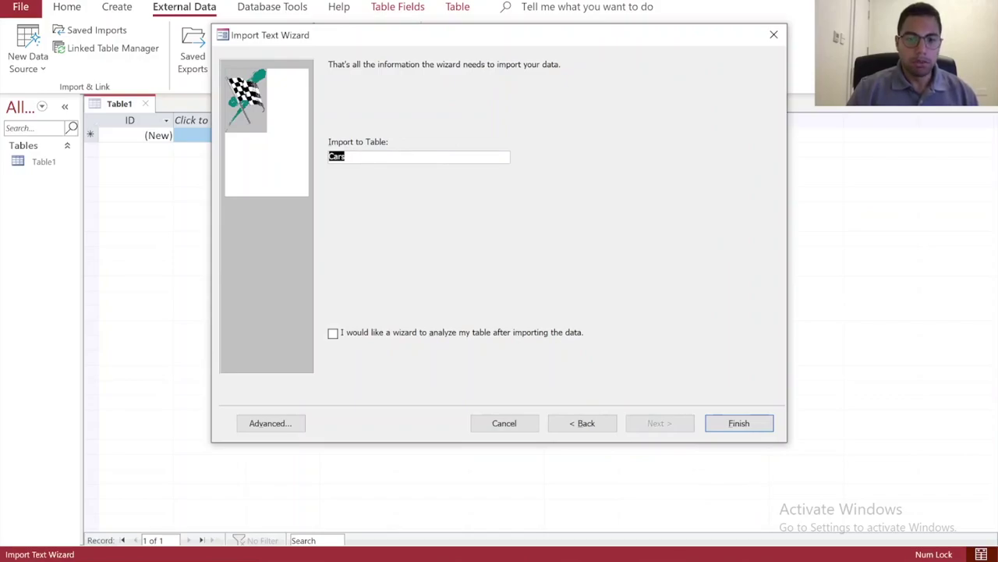
left_click(757, 422)
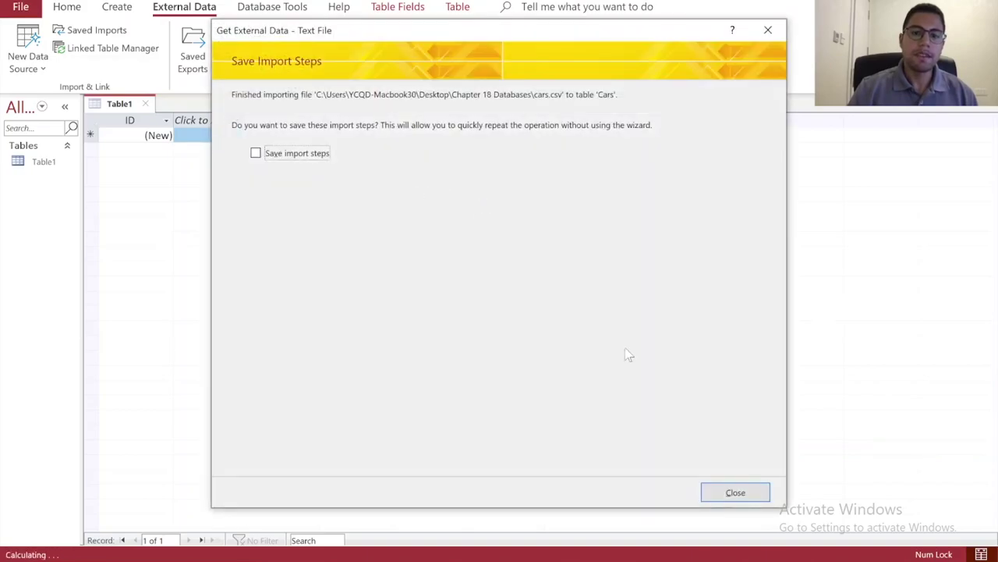
left_click(733, 492)
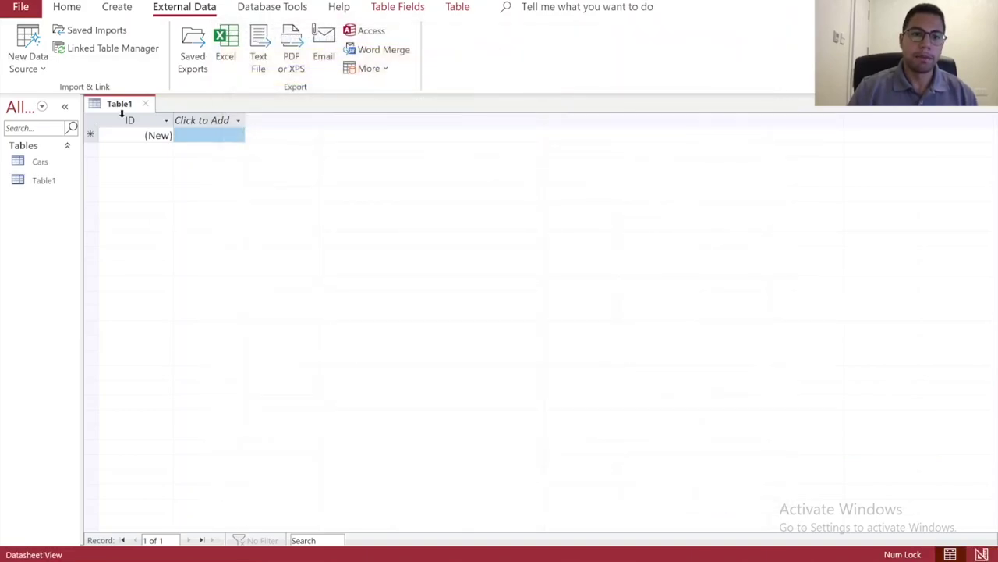
- Close the empty Table1 and open the Cars table to review its imported records
left_click(146, 104)
double_click(39, 162)
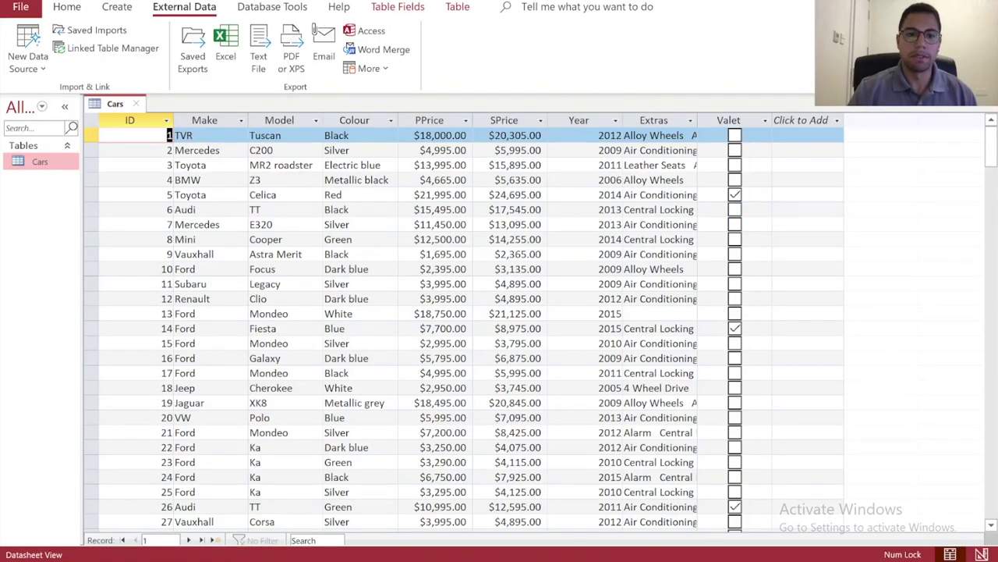
scroll(468, 328, "down", 10)
scroll(468, 328, "up", 10)
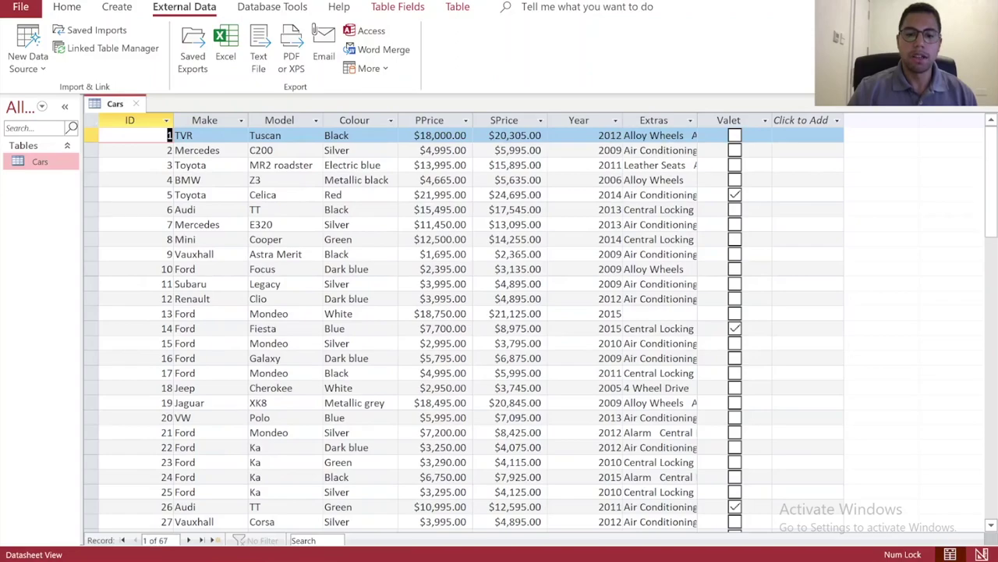
- Switch to PowerPoint and review the table import, Ford query and report slides, ending on the query task
key("alt+Tab")
left_click(41, 108)
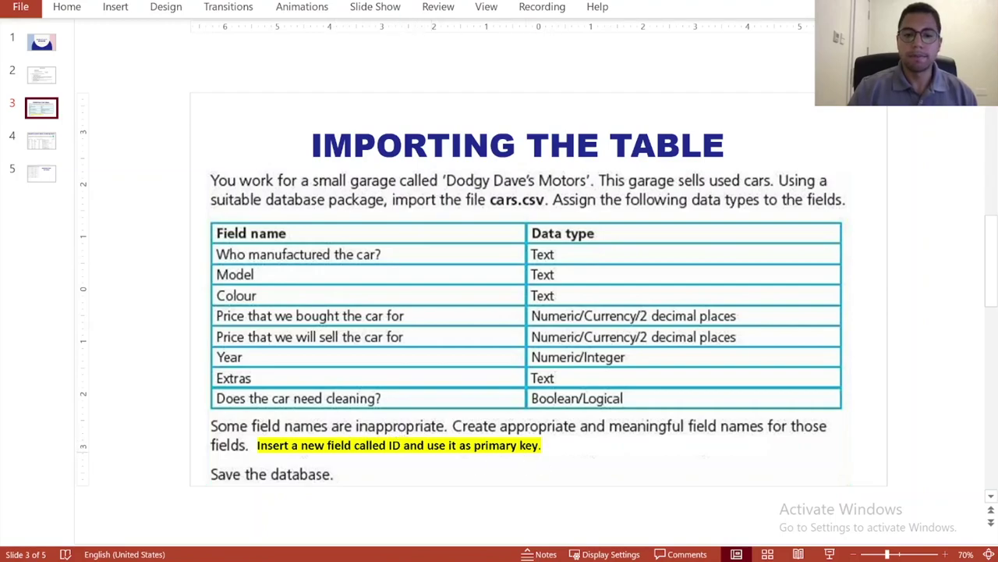
left_click(47, 144)
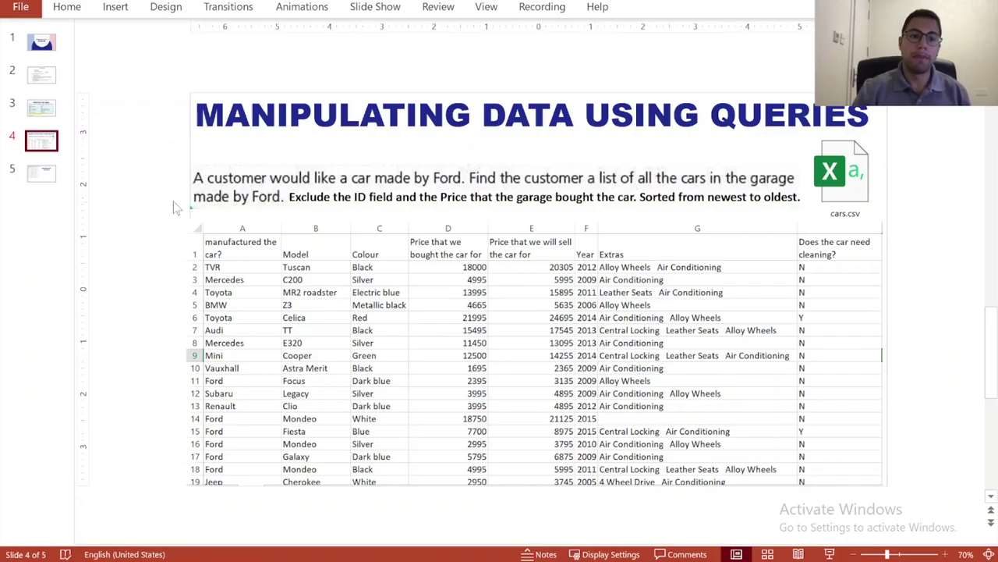
left_click(48, 176)
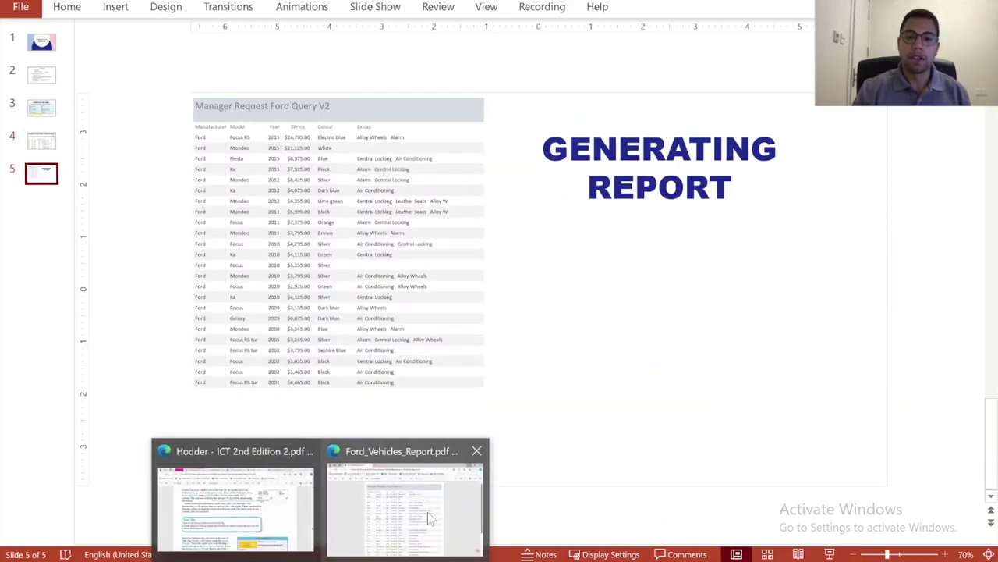
left_click(421, 507)
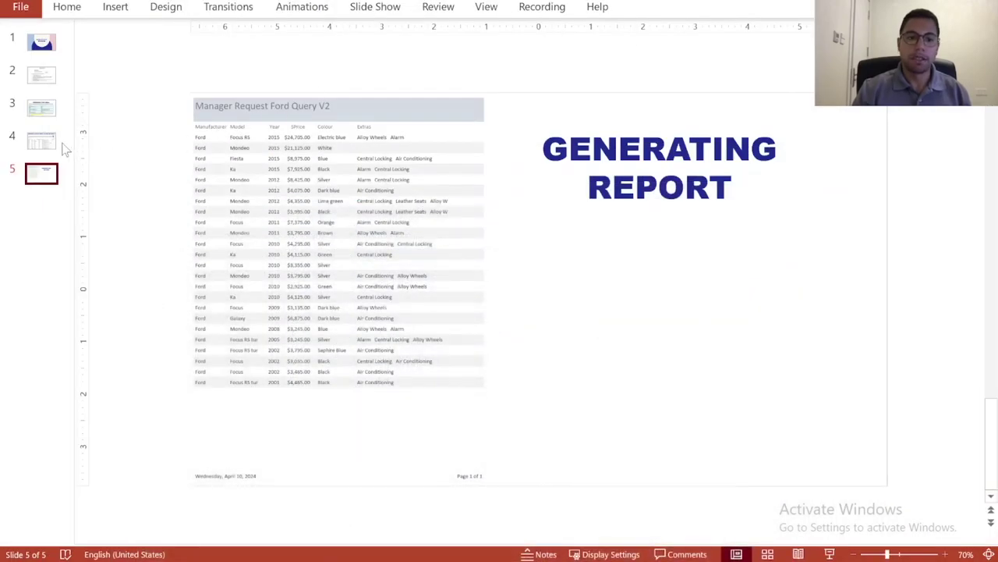
left_click(65, 147)
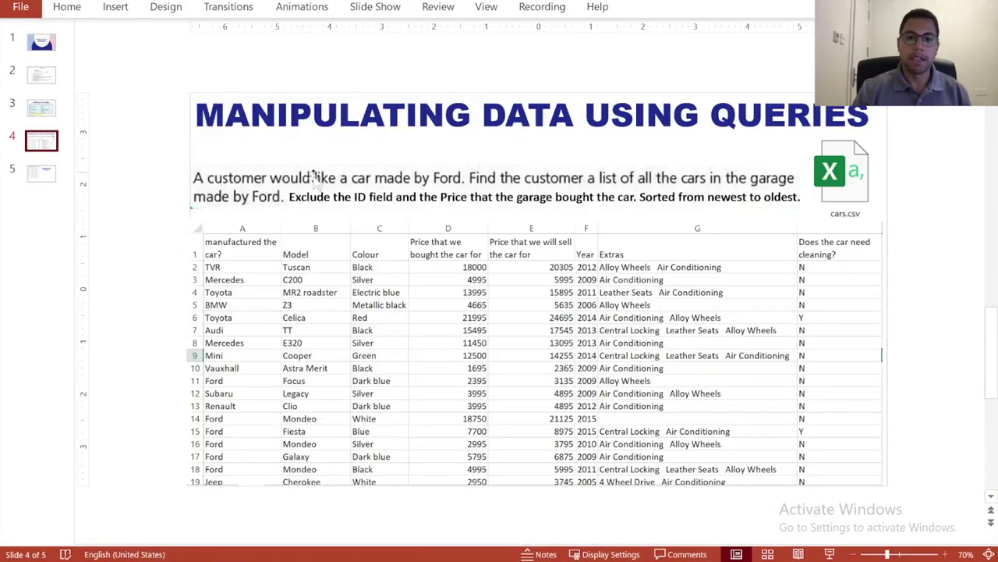
- Highlight "ID field" and "the Price that the garage bought the car" in yellow in the slide's query instructions
mouse_move(290, 196)
left_mouse_down()
mouse_move(301, 197)
mouse_move(296, 185)
left_mouse_up()
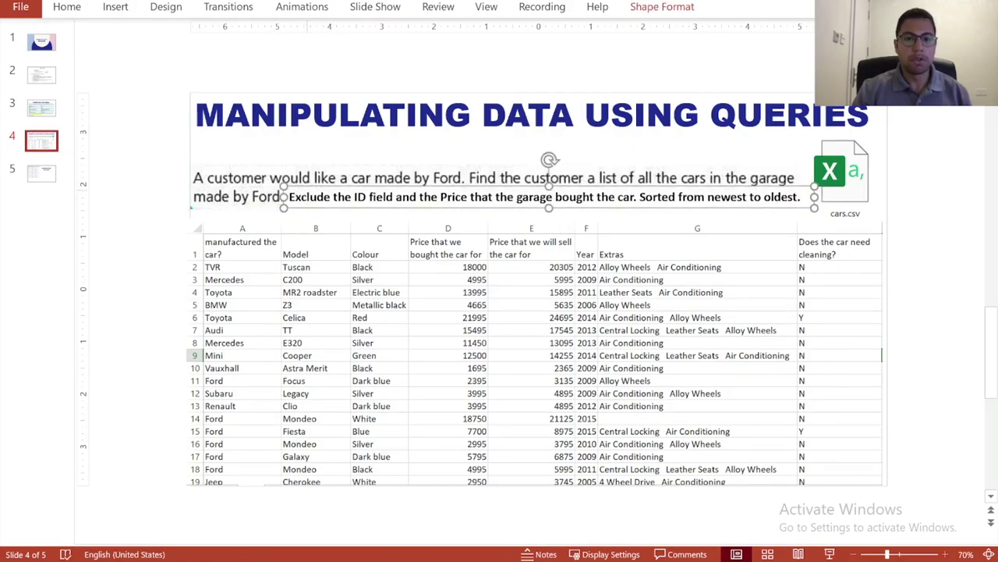
left_click(310, 197)
left_click_drag(395, 197, 355, 196)
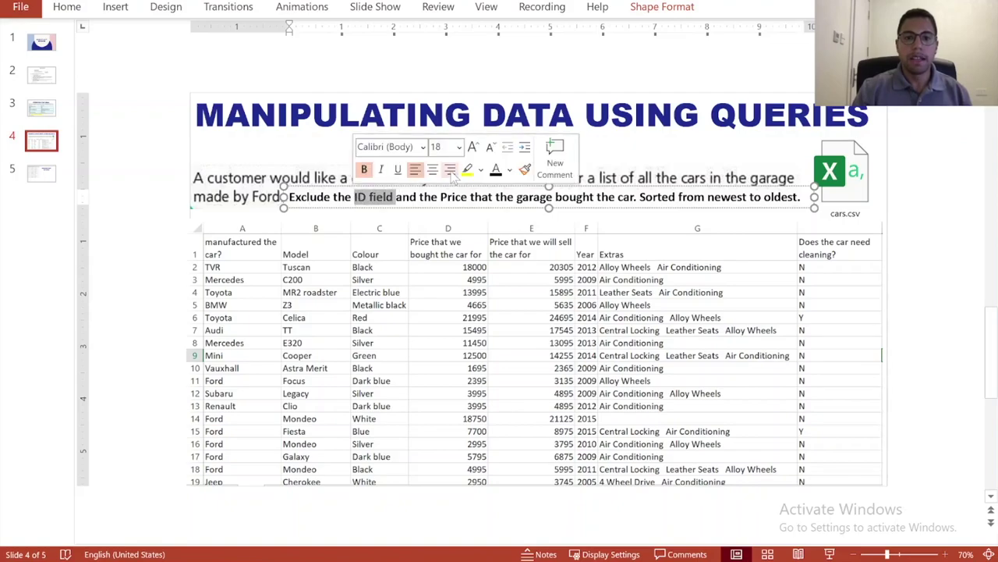
left_click(467, 171)
left_click_drag(418, 197, 634, 197)
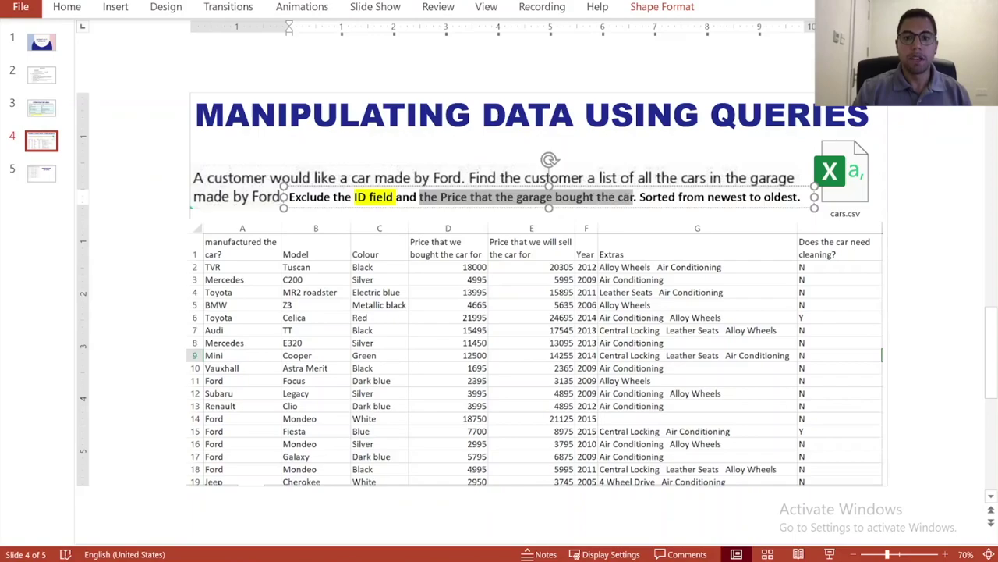
right_click(589, 203)
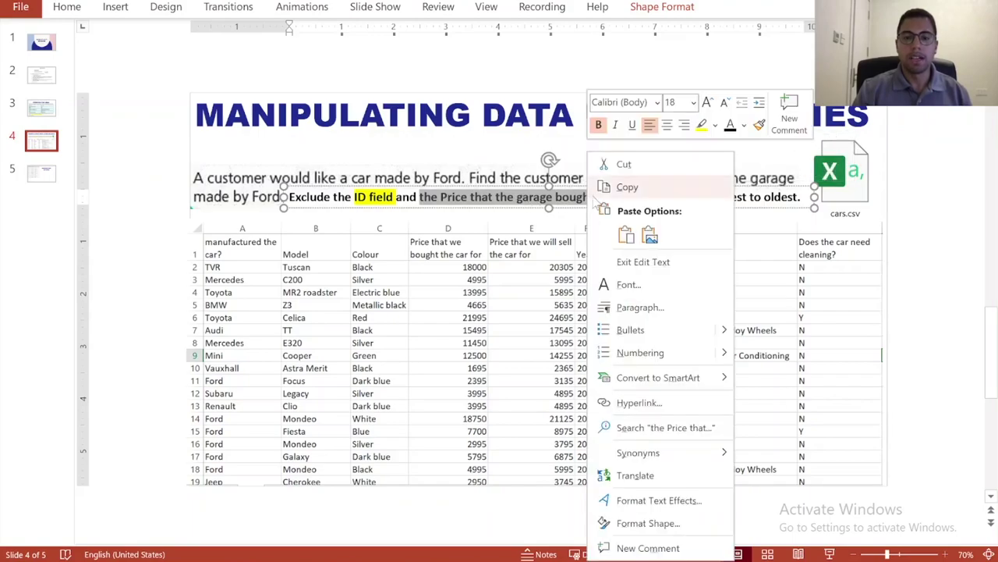
left_click(702, 125)
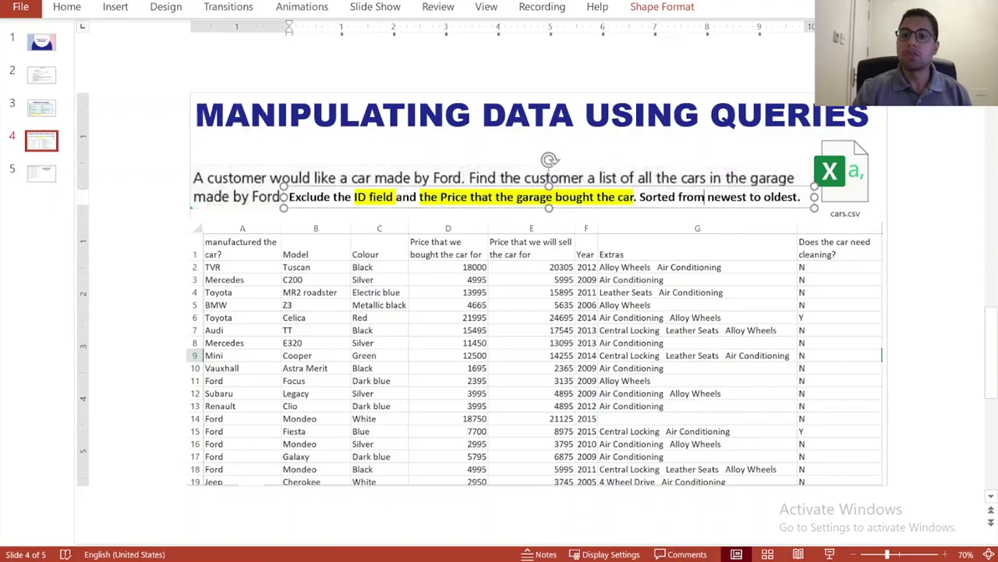
- Review the newest-to-oldest sorting requirement, the Ford request and the word QUERIES in the slide title
left_click_drag(639, 196, 799, 197)
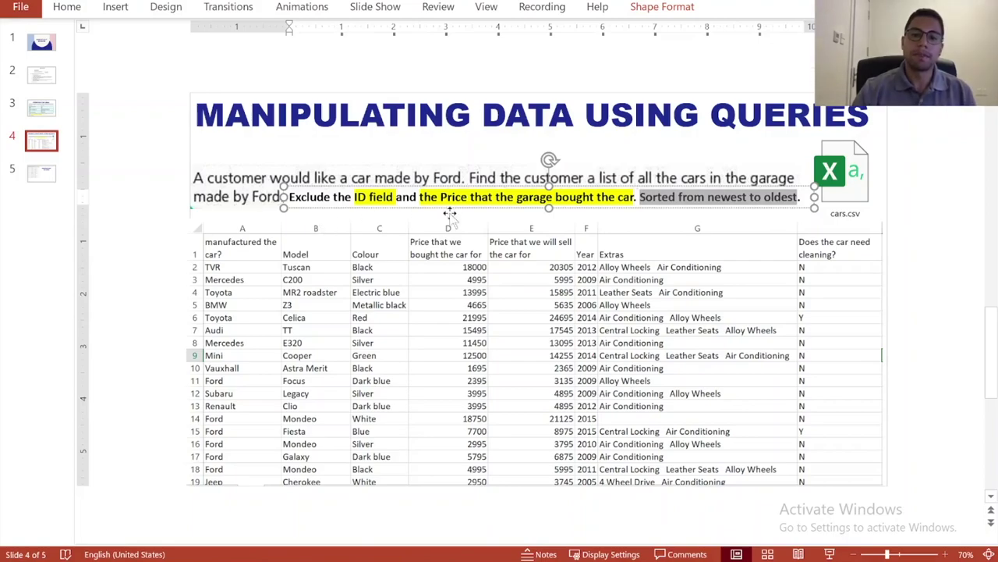
left_click(622, 177)
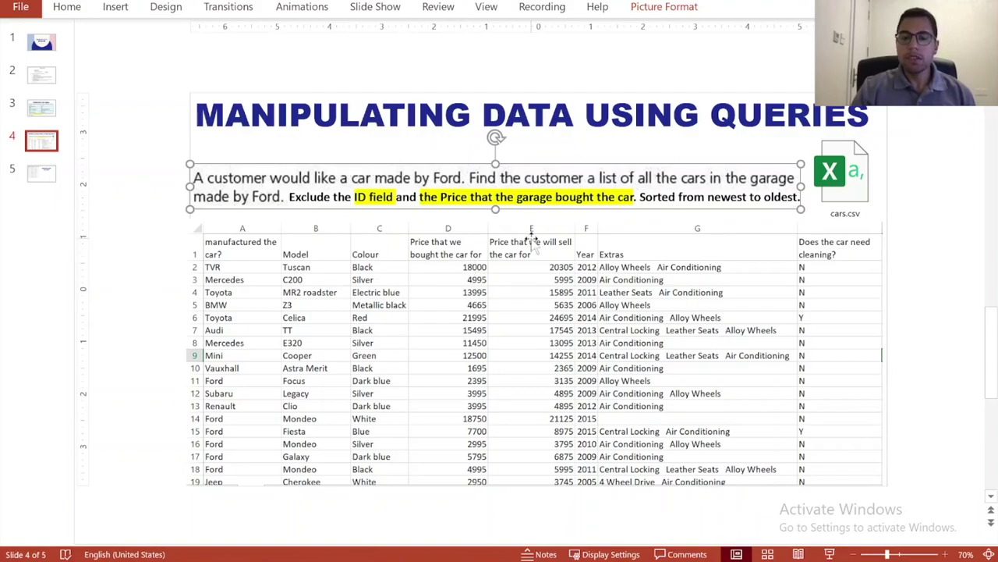
left_click_drag(712, 115, 869, 115)
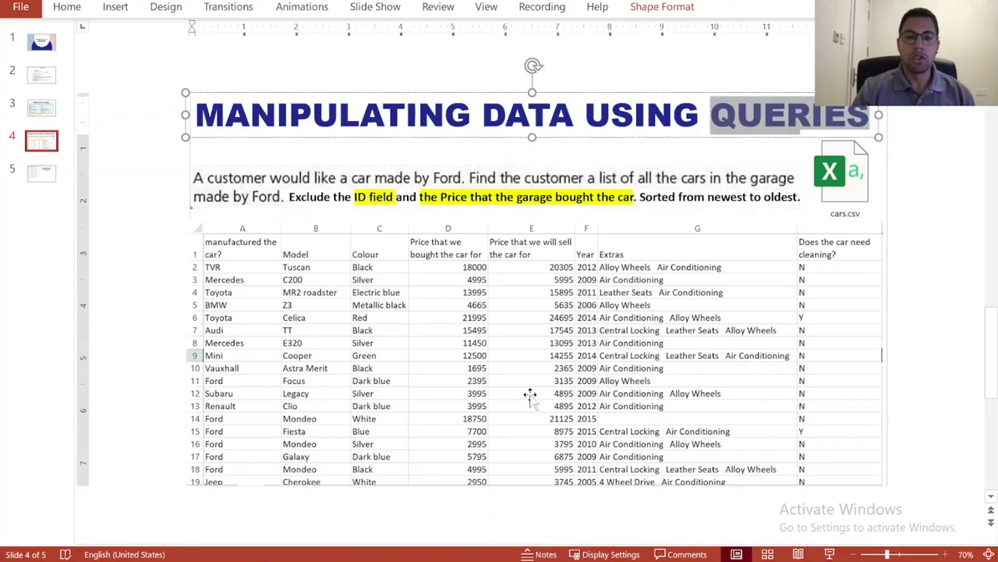
- Switch to Access, close the Cars table and start the Simple Query Wizard
key("alt+Tab")
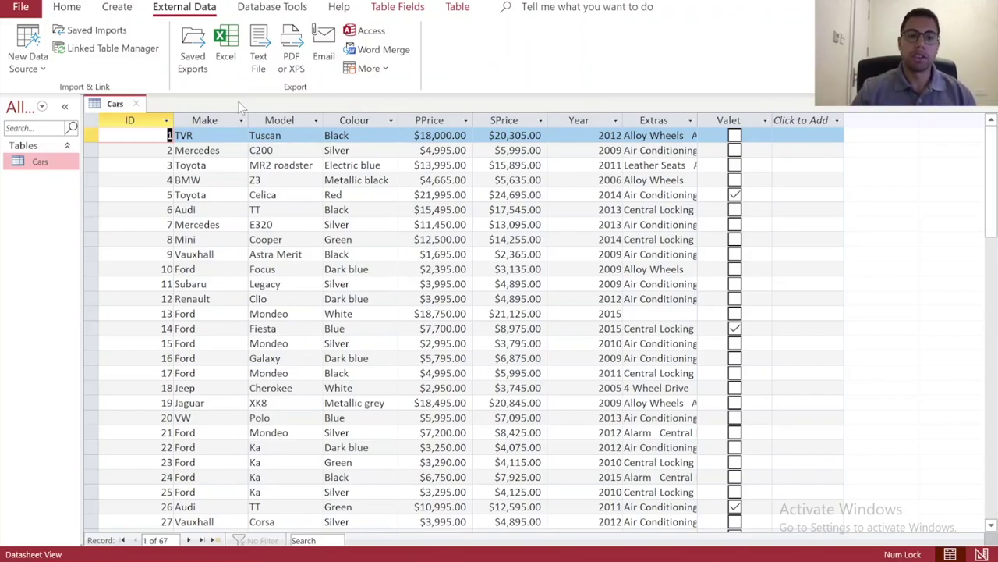
left_click(138, 104)
left_click(118, 8)
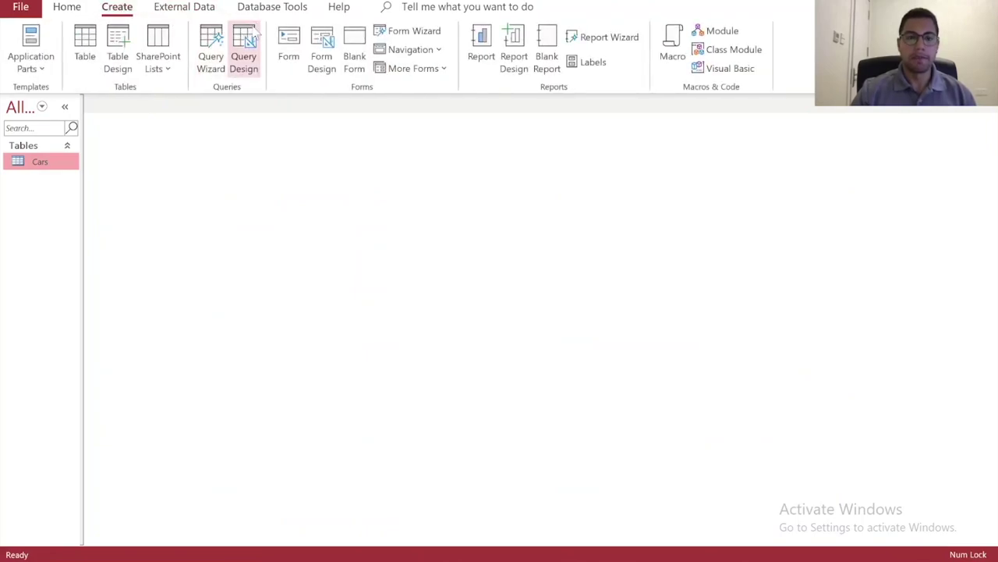
left_click(213, 48)
left_click(538, 287)
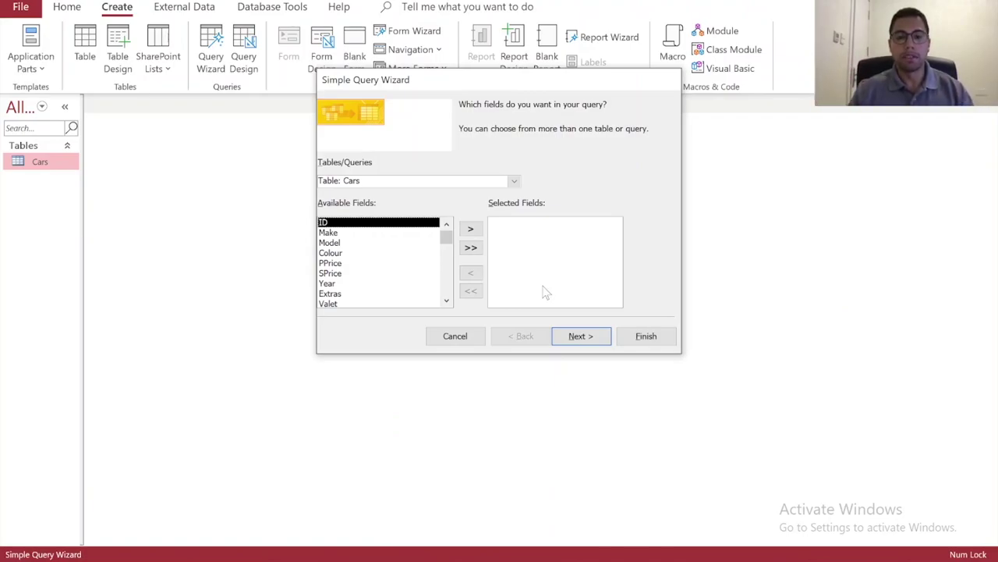
left_click(343, 243)
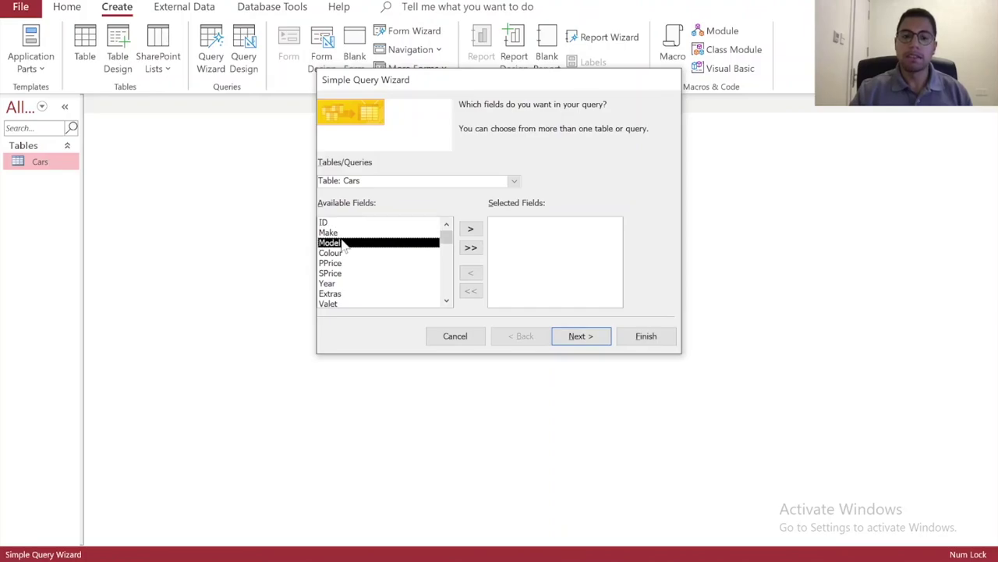
left_click(344, 275)
left_click(347, 266)
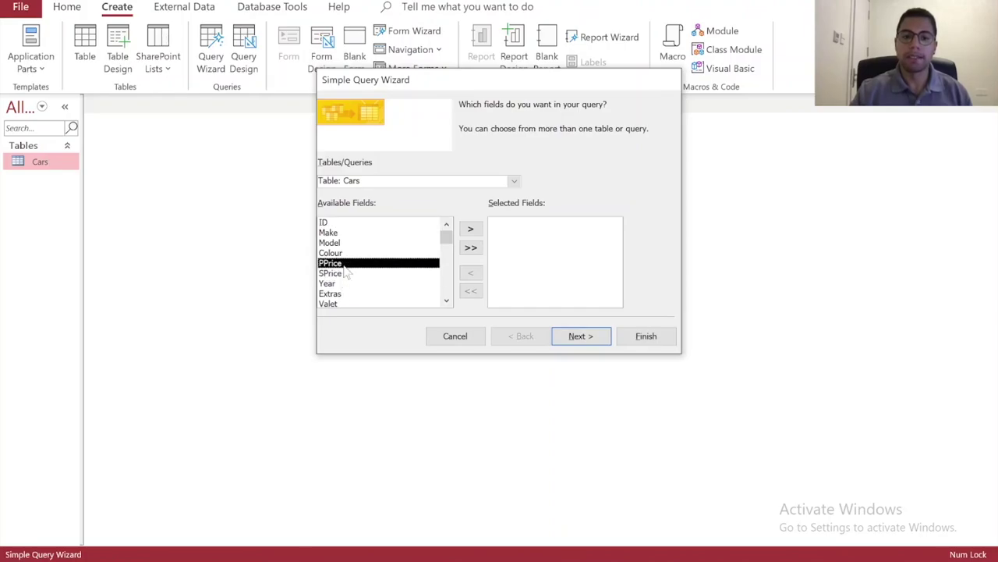
left_click_drag(448, 241, 449, 302)
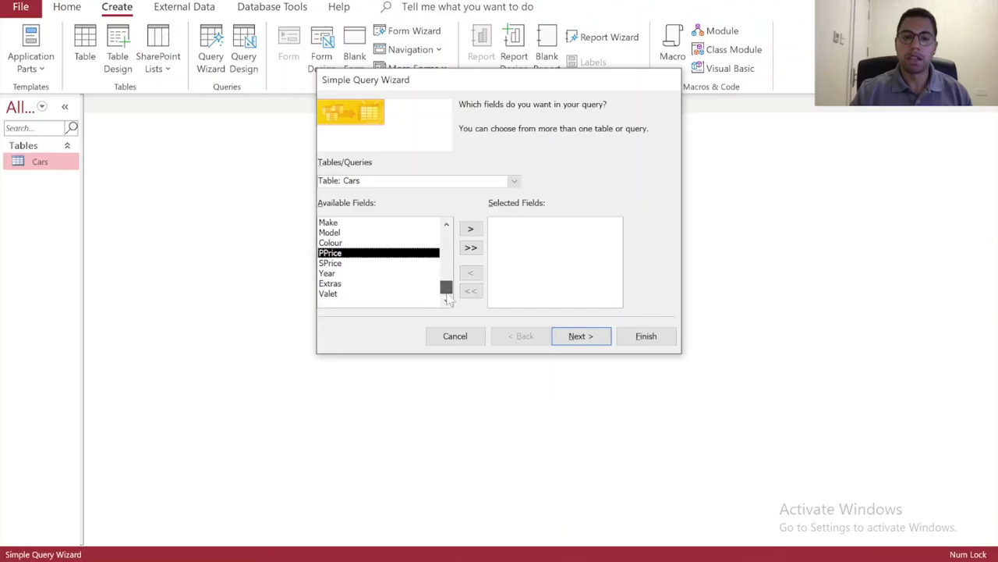
left_click(365, 294)
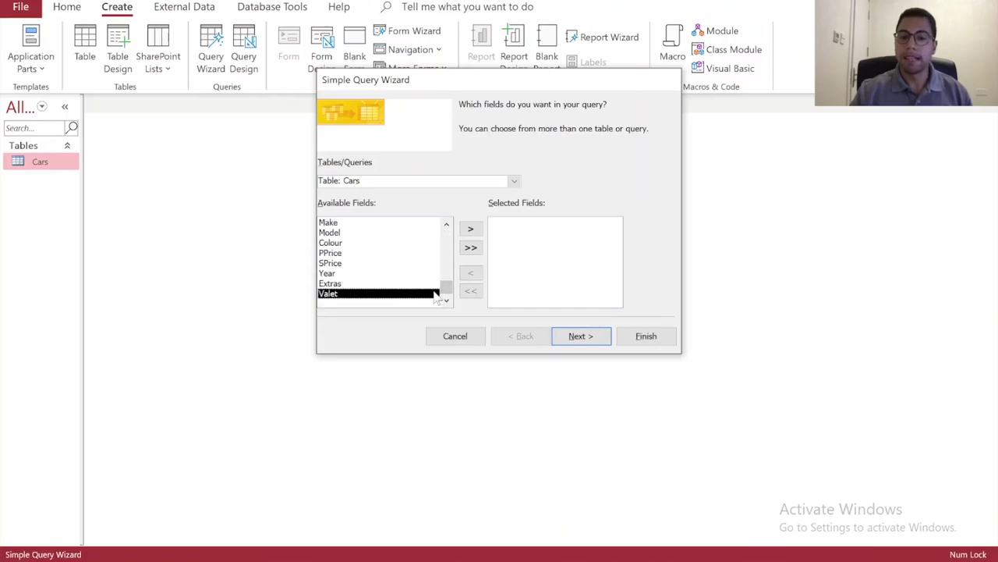
left_click_drag(446, 296, 445, 234)
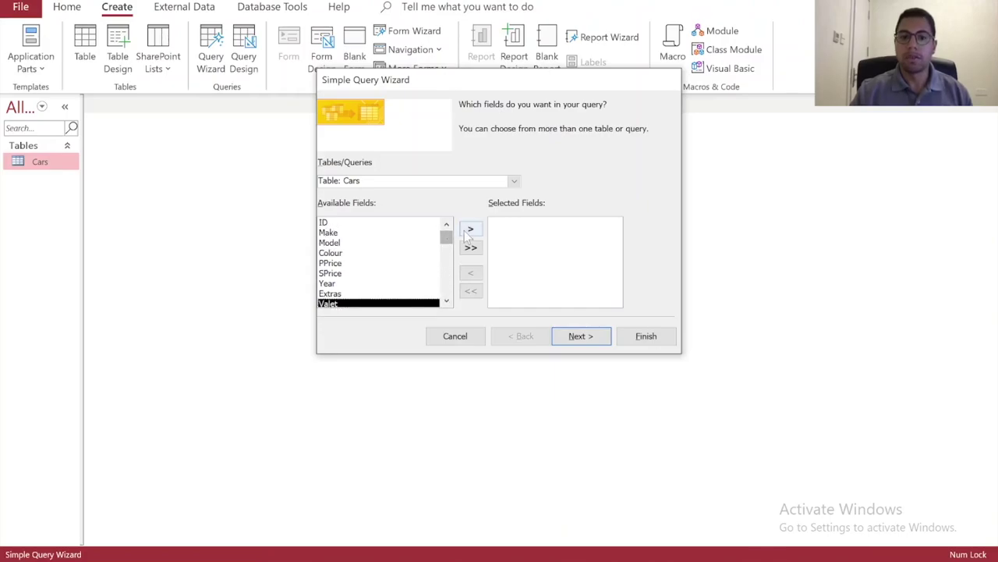
left_click(382, 233)
left_click(376, 223)
left_click(380, 233)
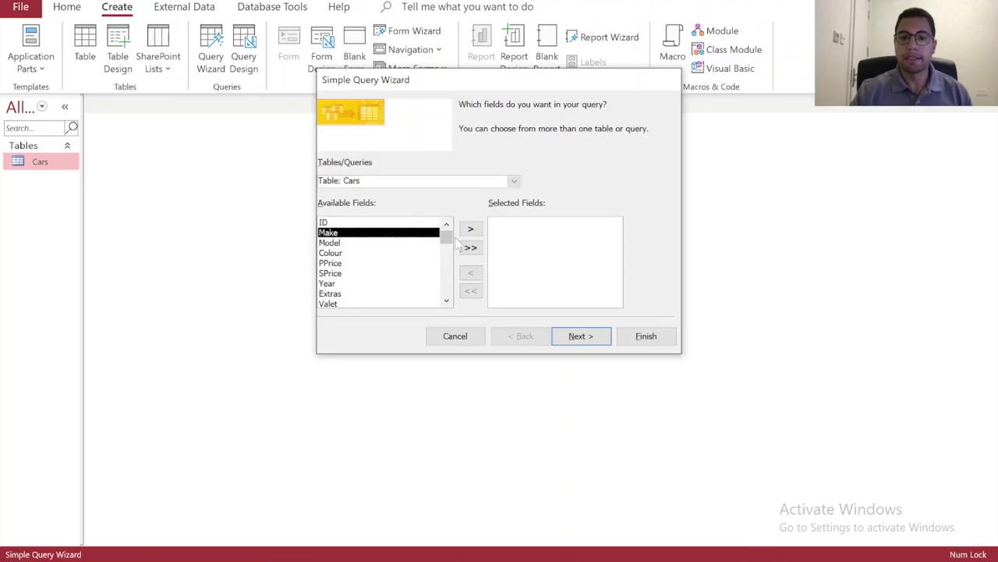
left_click(470, 230)
left_click(391, 246)
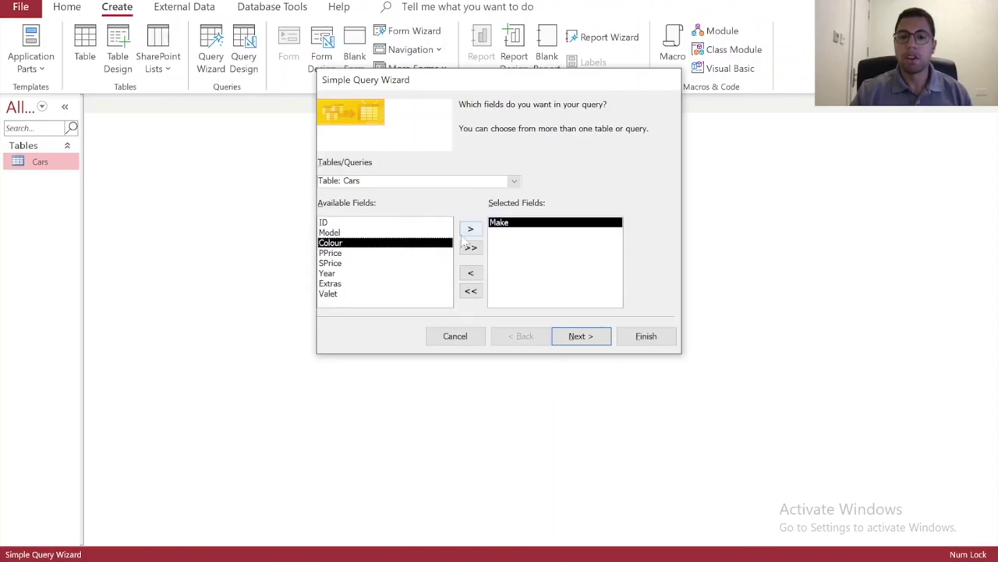
left_click(480, 275)
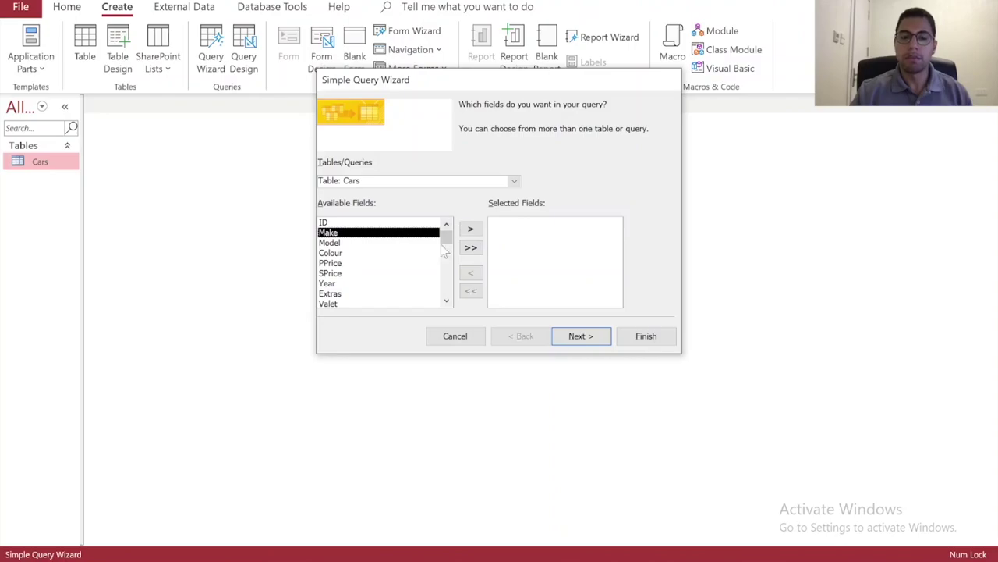
- Add all fields of the Cars table to the query, and take out Valet, ID and PPrice
left_click(470, 250)
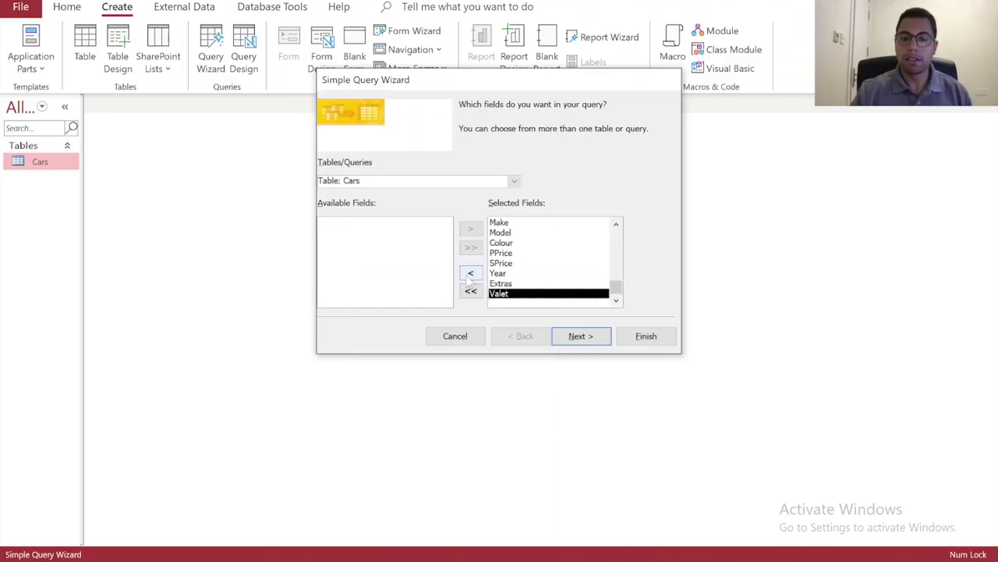
left_click(471, 273)
left_click(501, 225)
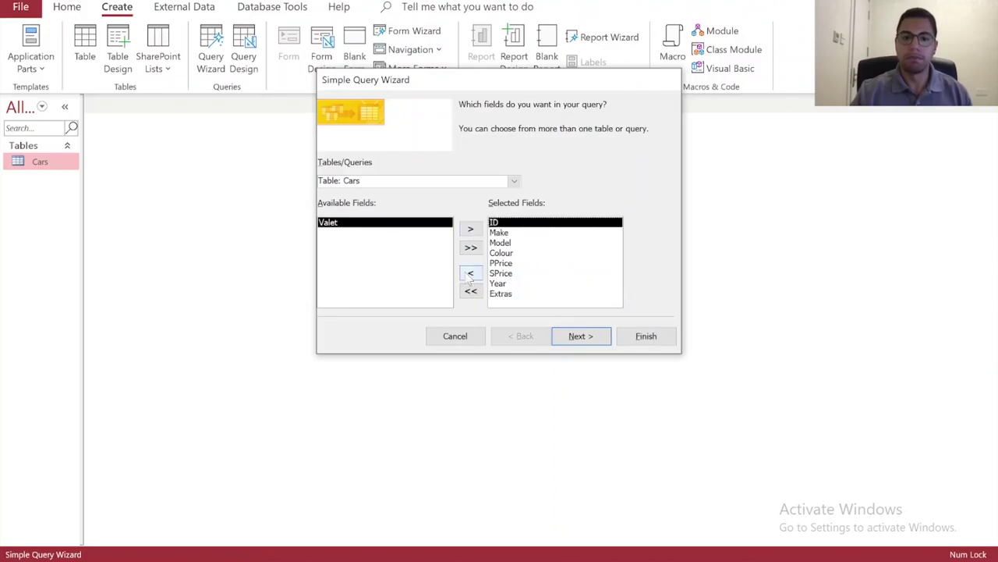
left_click(469, 275)
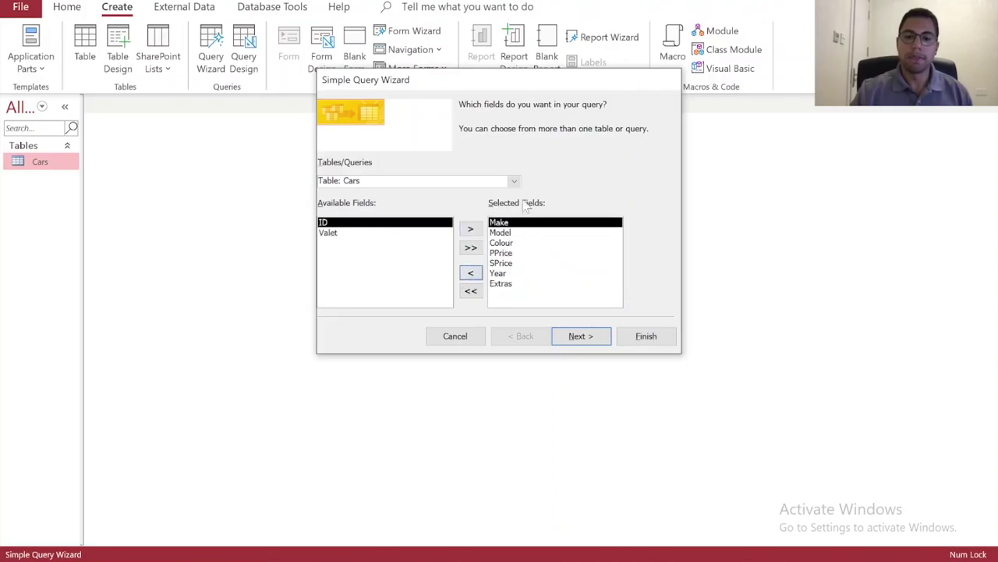
left_click(503, 253)
left_click(470, 272)
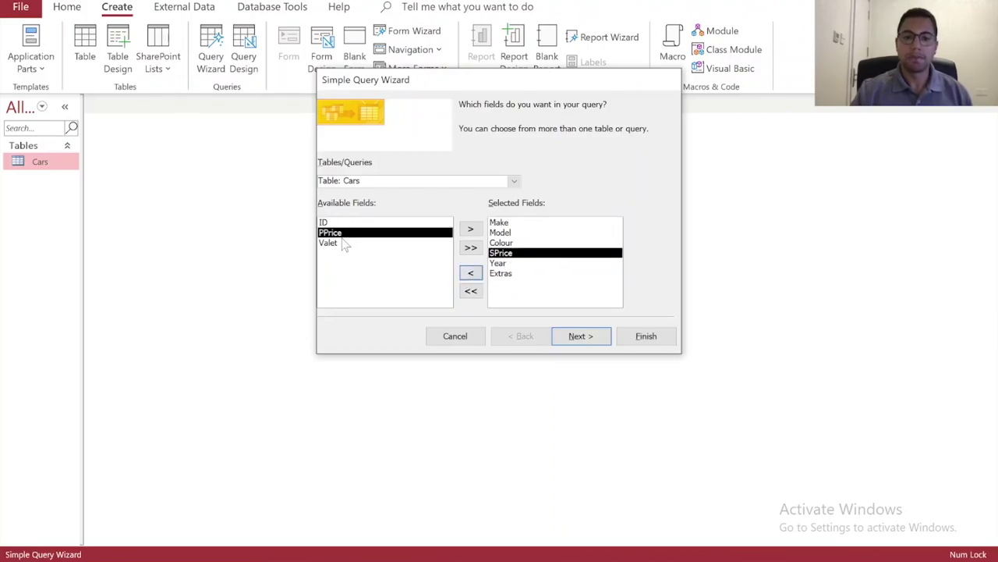
- Keep the Detail option, title the query Cars Query, and finish the wizard with the option to modify the query design
left_click(574, 342)
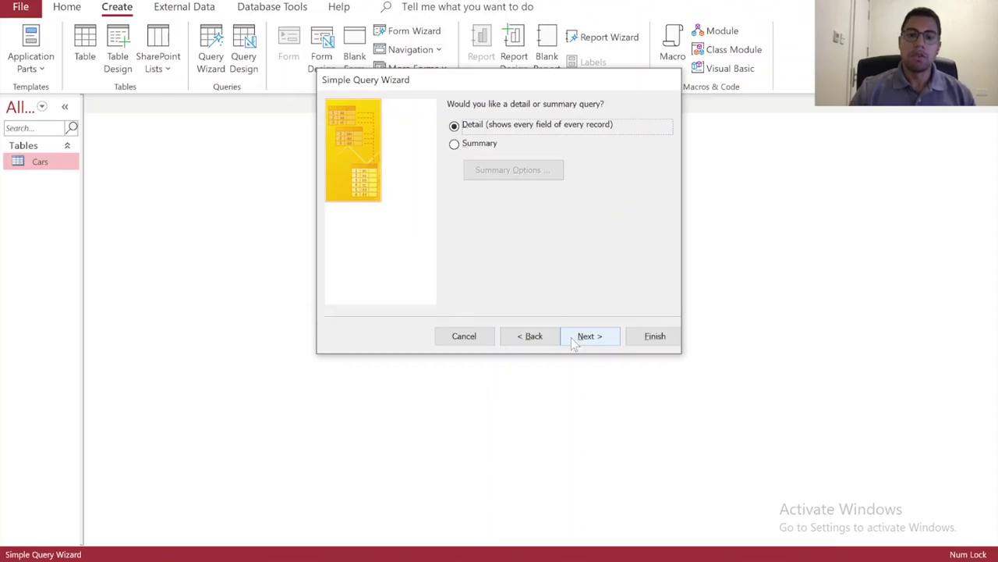
left_click(574, 341)
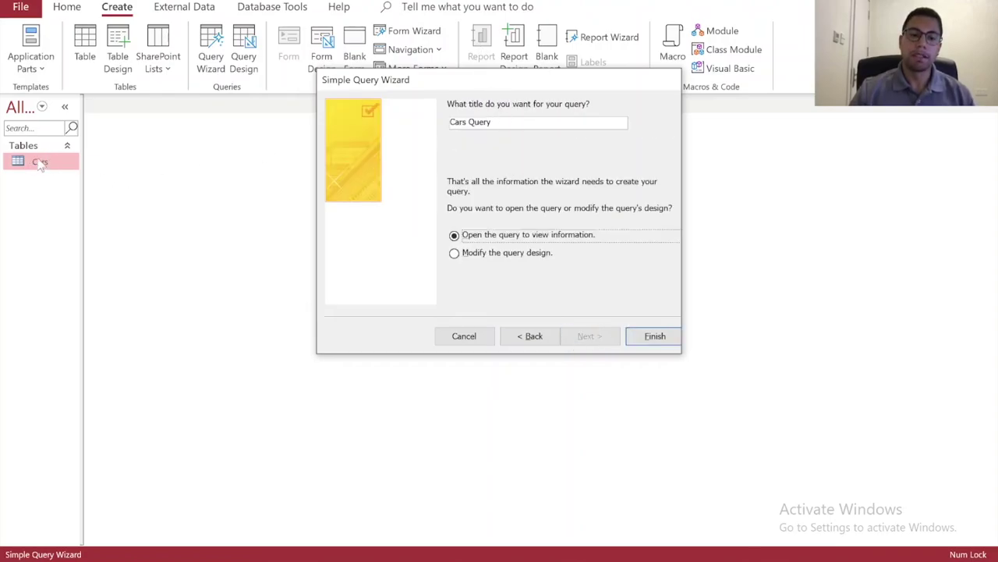
left_click(491, 122)
key("shift+Home")
key("End")
key("BackSpace")
key("BackSpace")
key("BackSpace")
key("BackSpace")
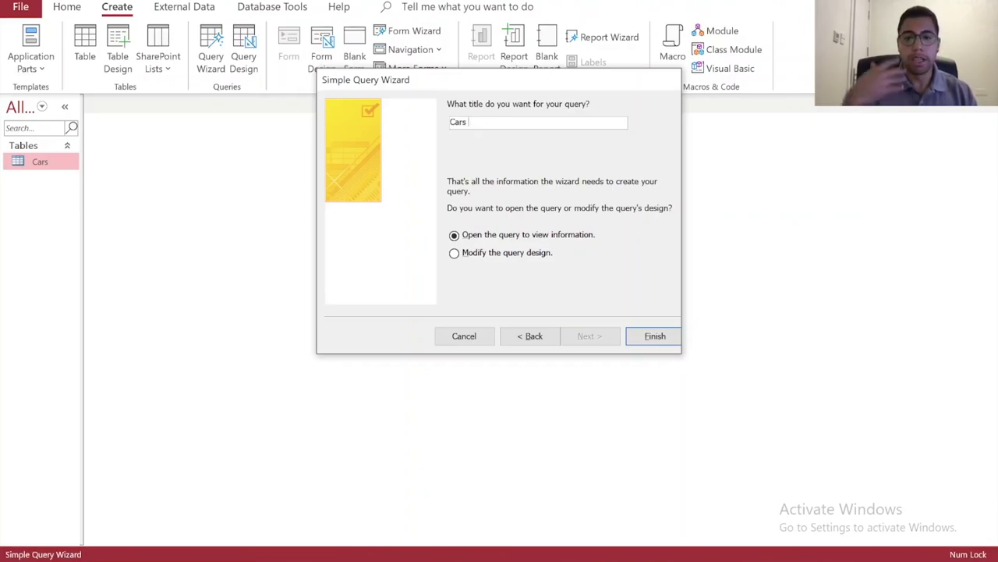
type("uery")
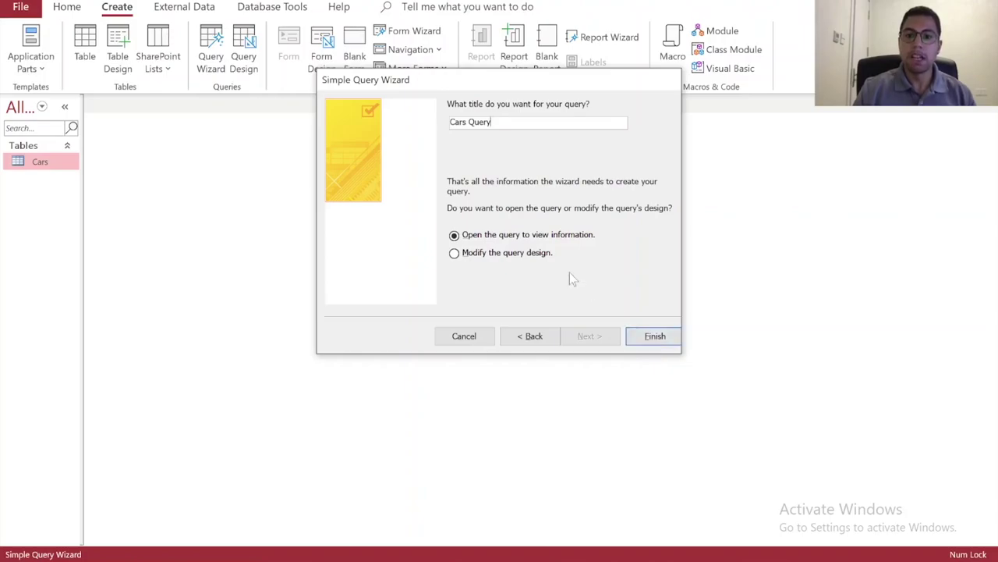
left_click(519, 260)
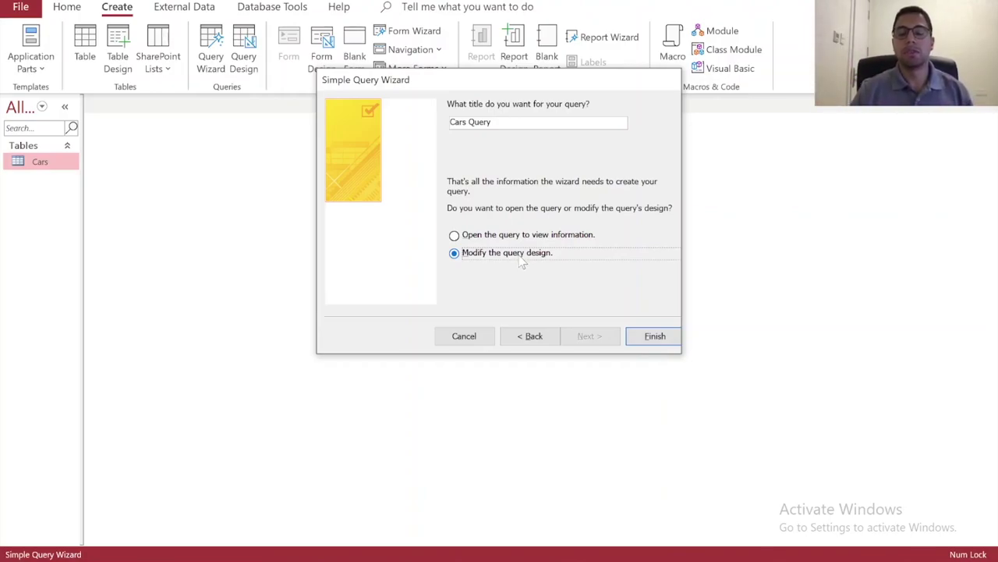
left_click(655, 336)
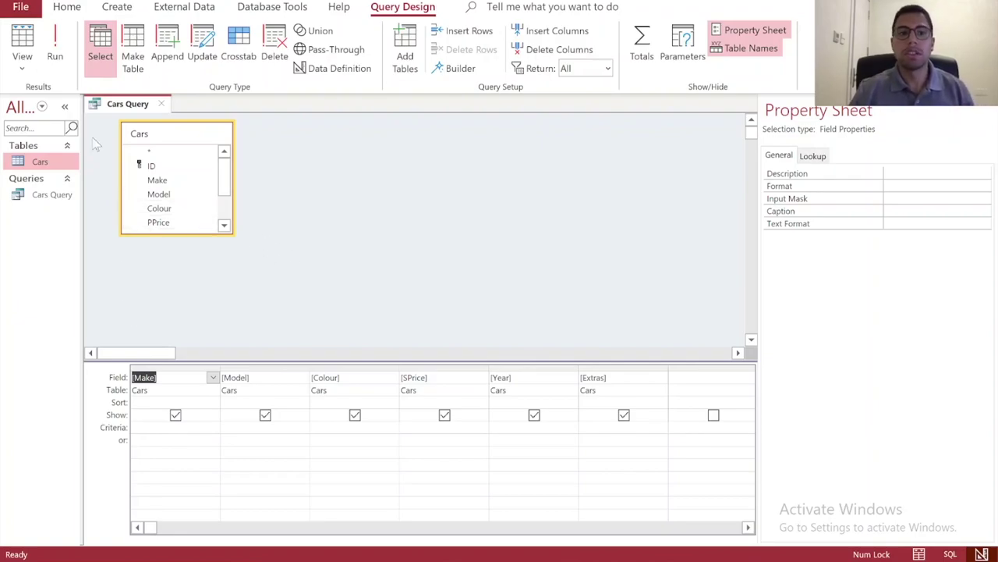
- Run Cars Query, and widen the Extras column and narrow the Year column in its results
left_click(56, 64)
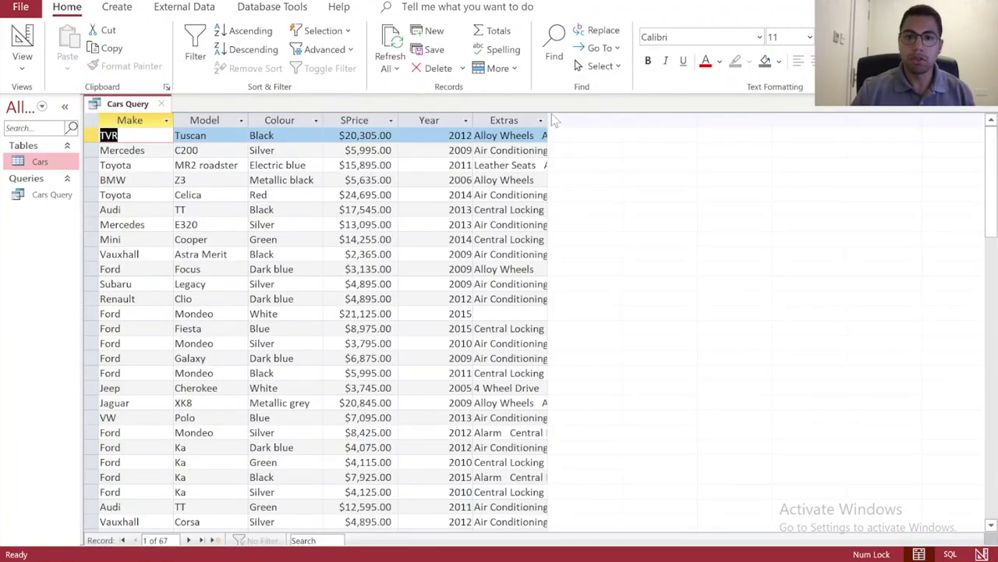
left_click_drag(548, 120, 669, 122)
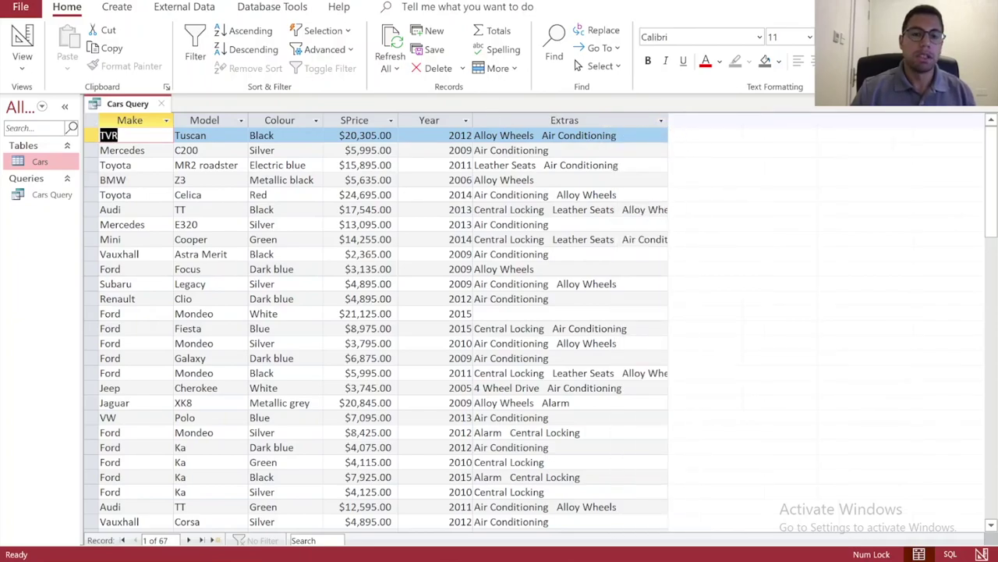
left_click_drag(475, 116, 449, 114)
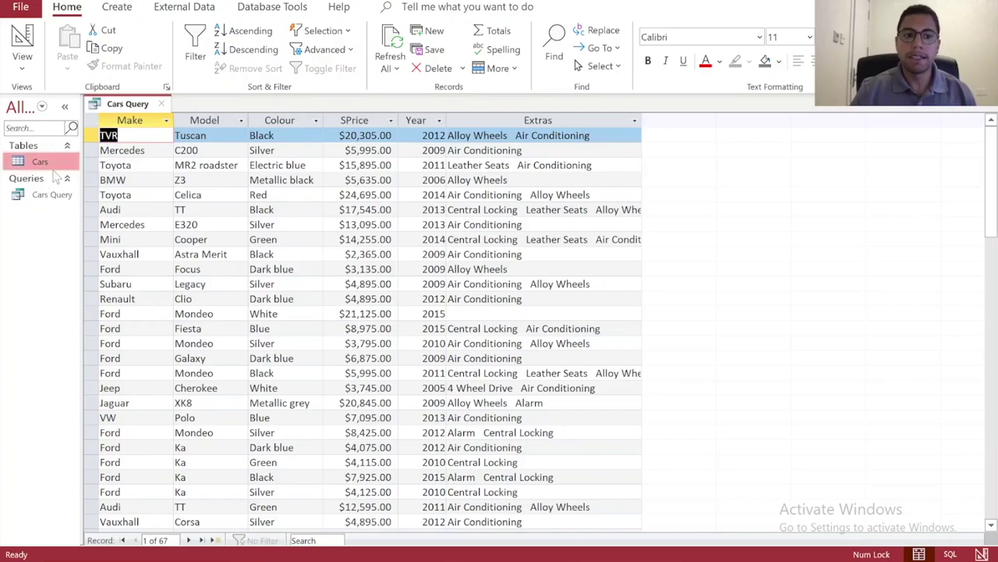
- Return Cars Query to Design View
left_click(52, 197)
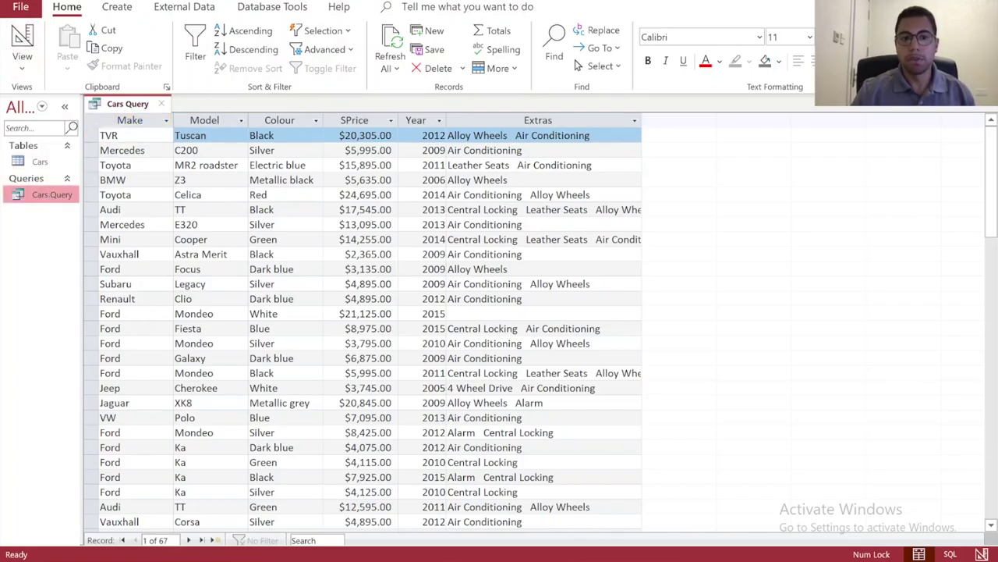
left_click(22, 62)
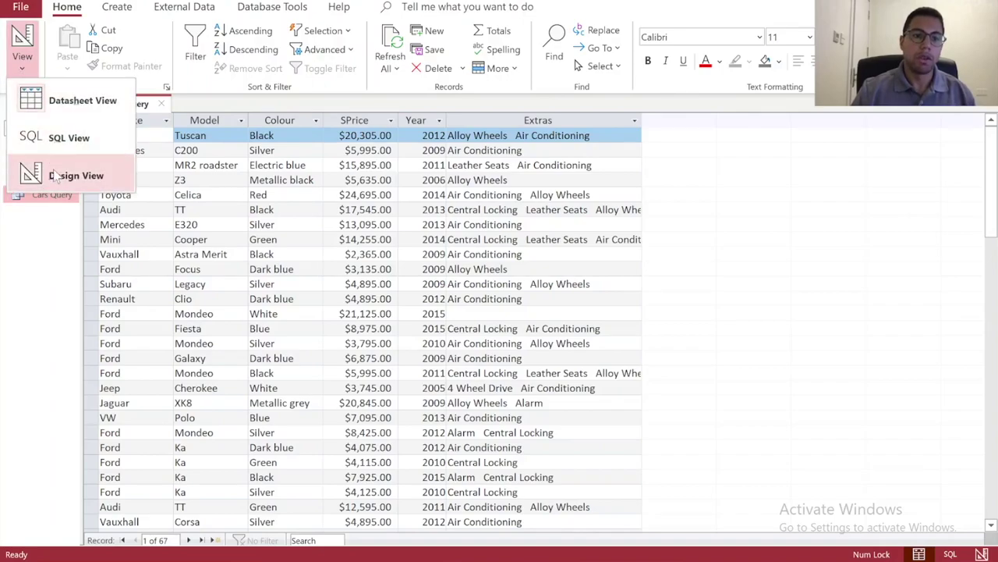
left_click(54, 177)
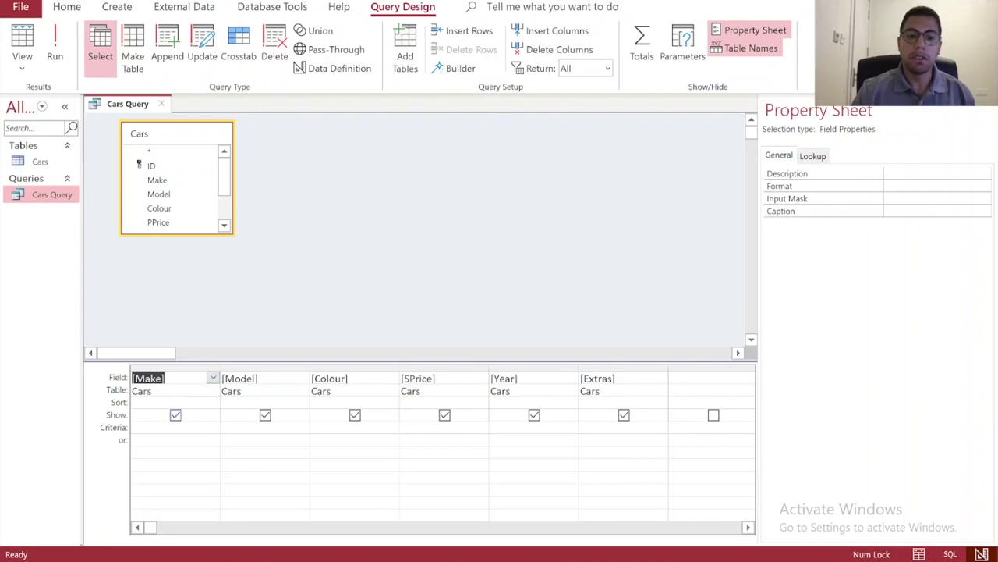
- Set the criteria of the Make field to Ford and run Cars Query
left_click(174, 427)
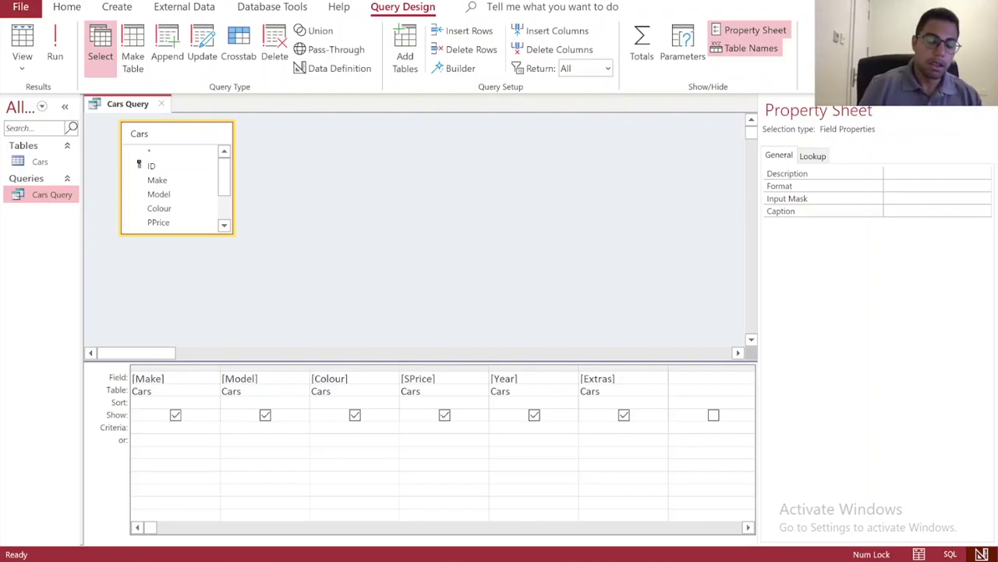
type("Forfd")
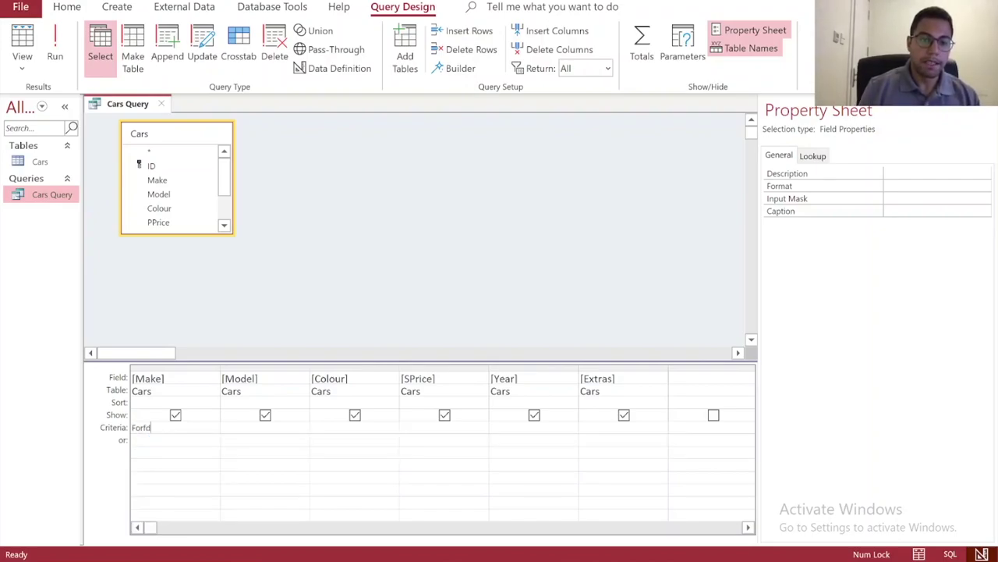
key("Tab")
key("shift+Tab")
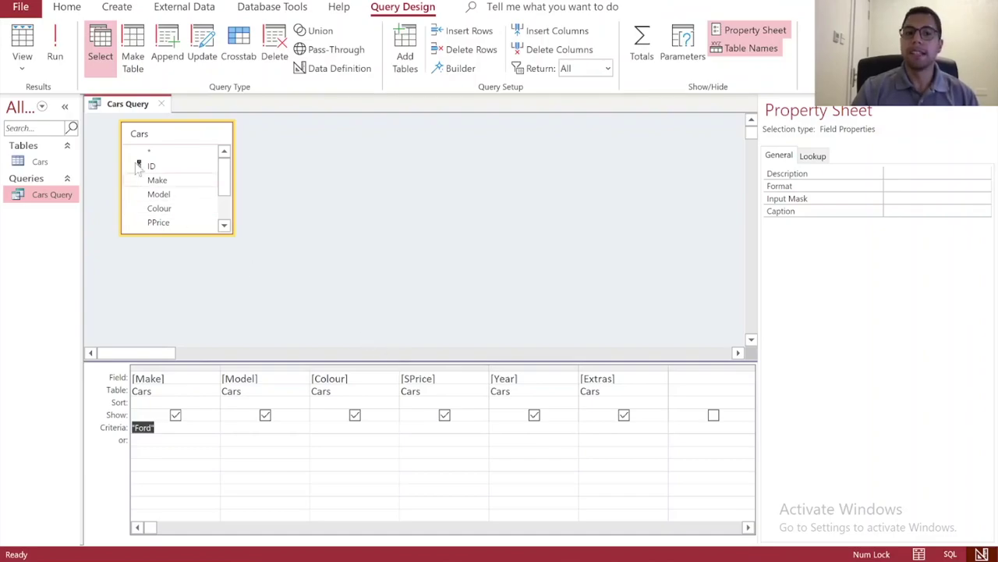
left_click(62, 45)
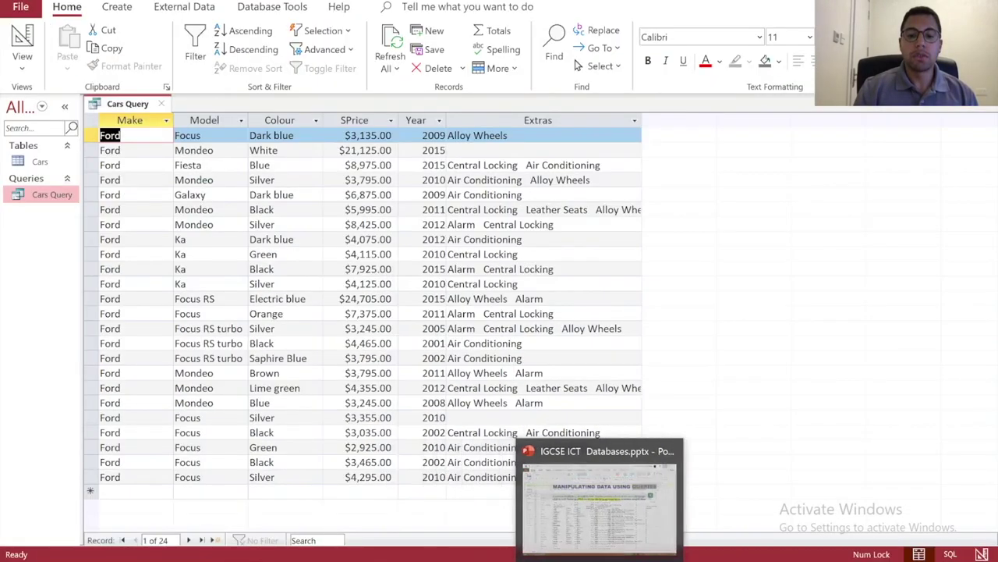
- Switch to the PowerPoint presentation, view the Generating Report slide, and return to Access
left_click(639, 462)
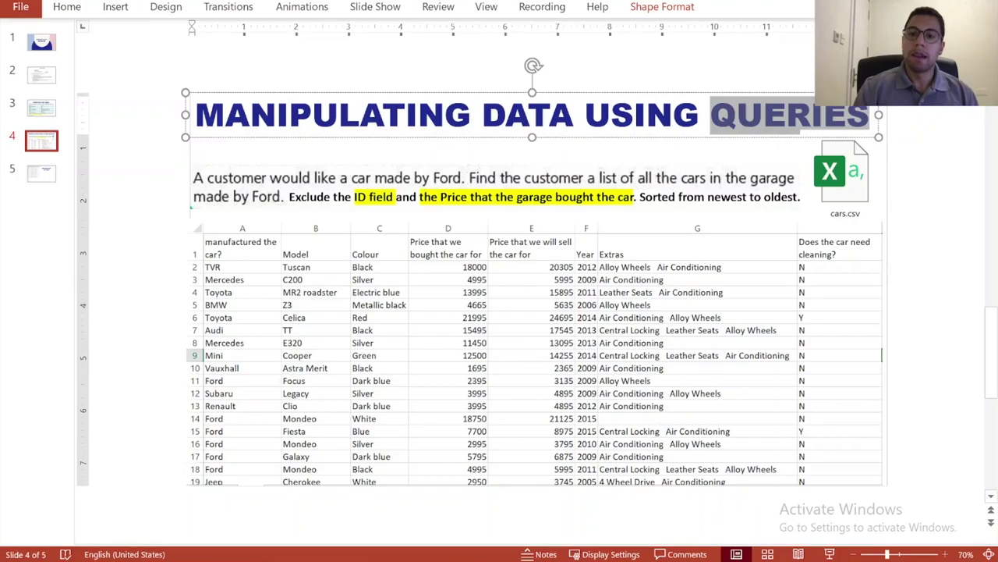
left_click(54, 179)
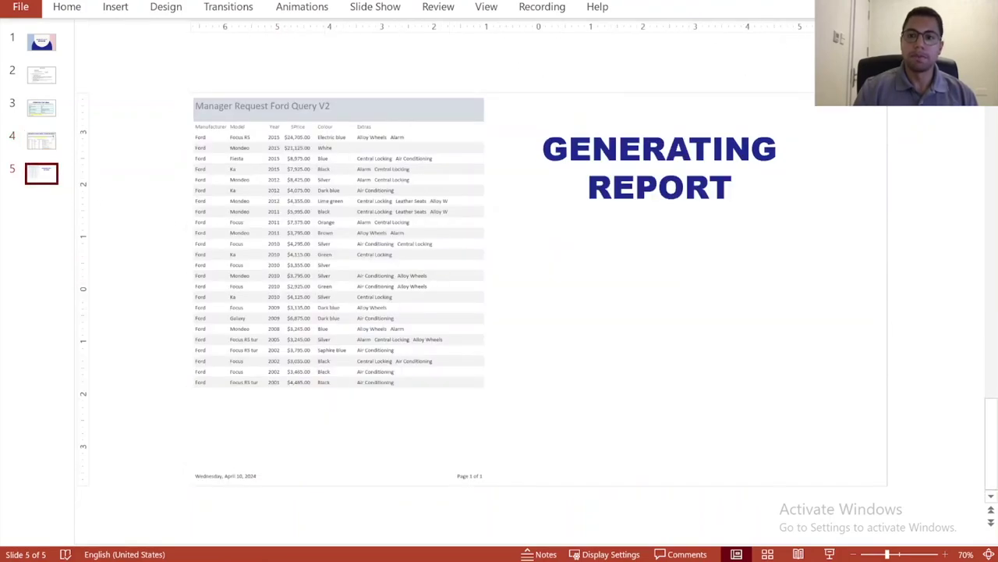
key("alt+Tab")
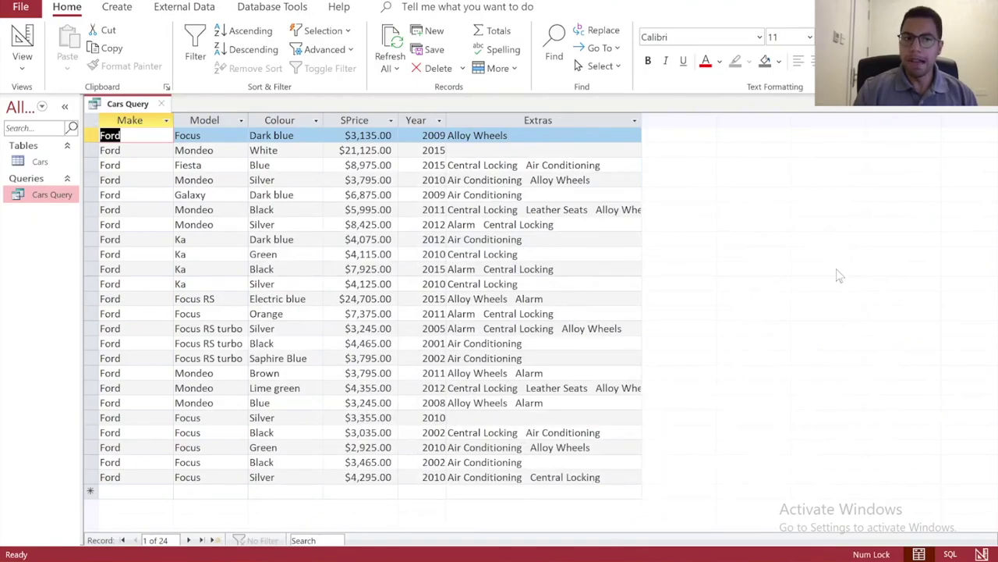
- Close Cars Query and save its design changes
left_click(163, 105)
left_click(453, 319)
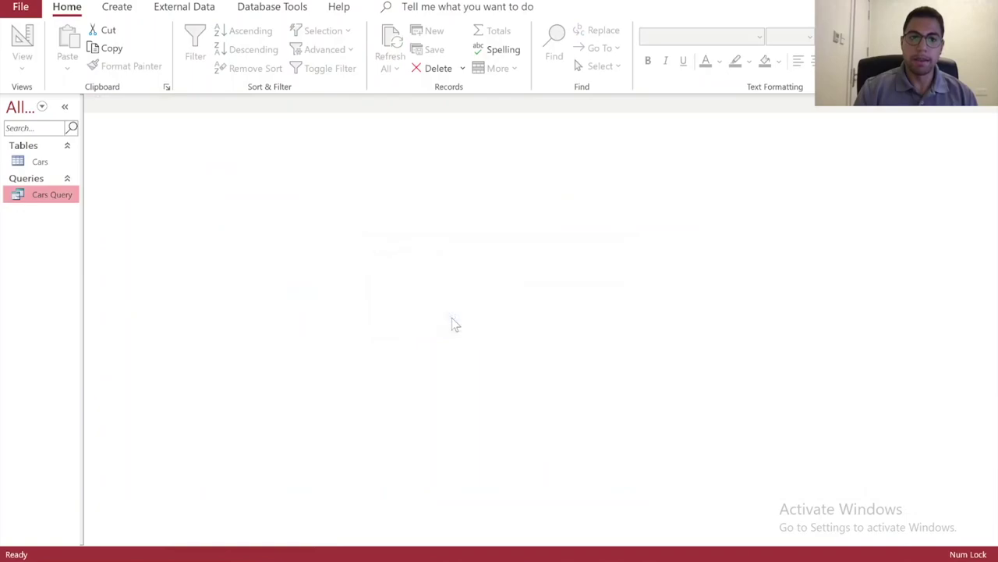
- Start a report with the Report Wizard based on Cars Query and include all of its fields
left_click(120, 8)
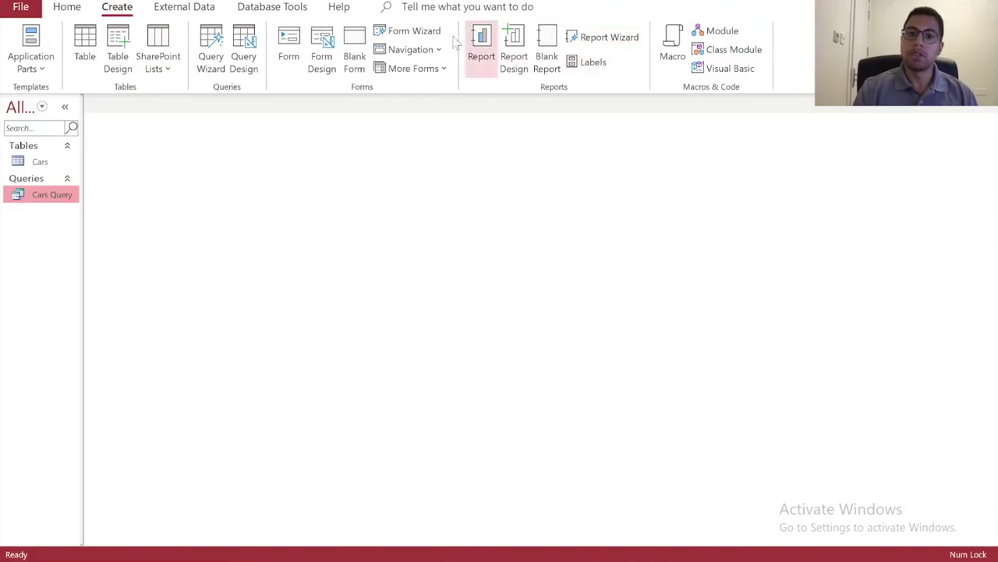
left_click(612, 39)
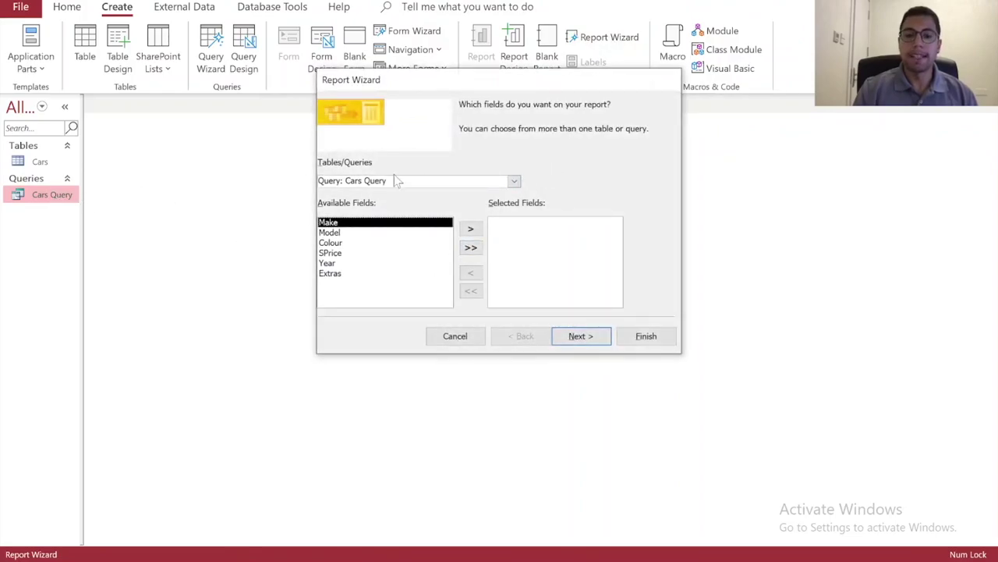
left_click(514, 182)
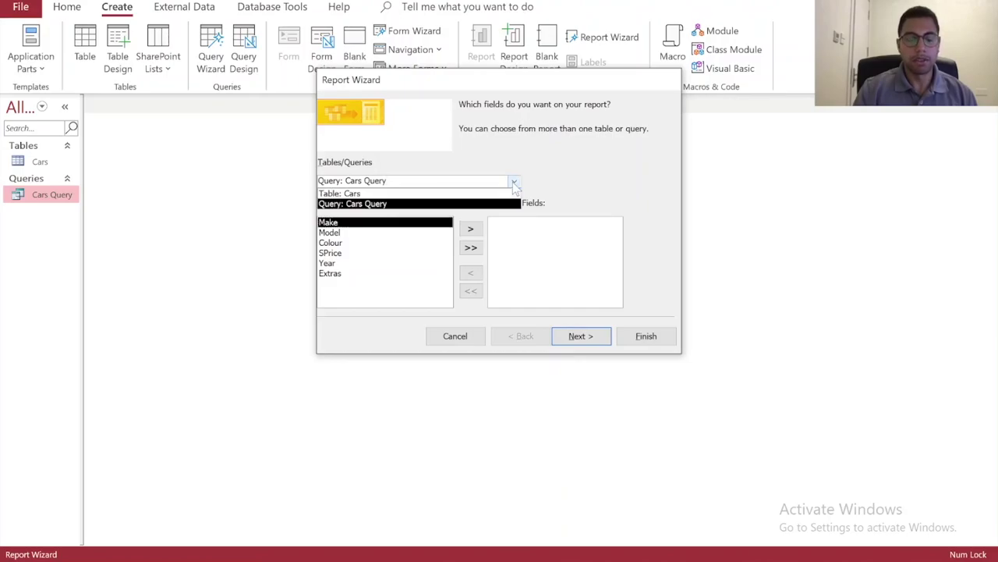
left_click(404, 203)
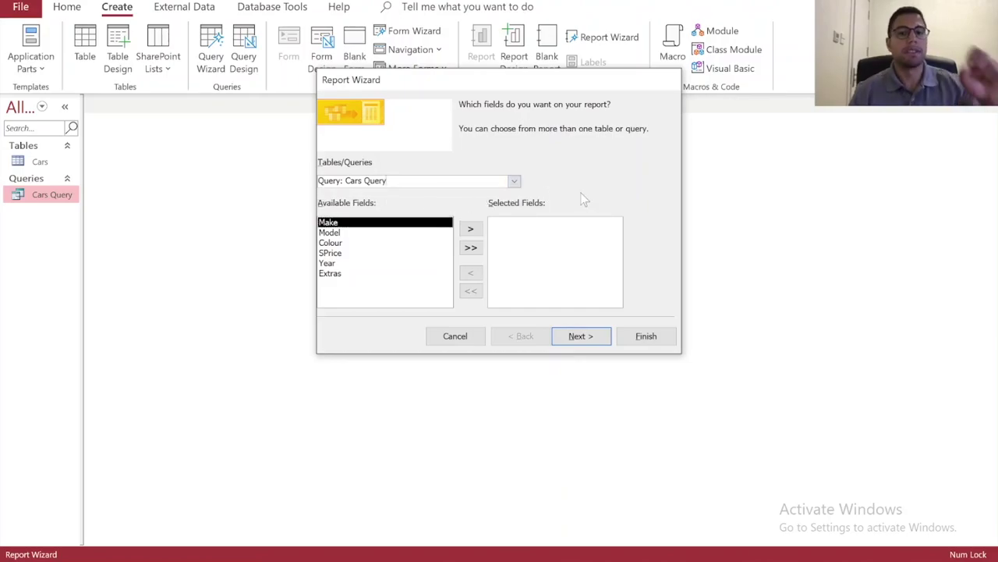
left_click(470, 248)
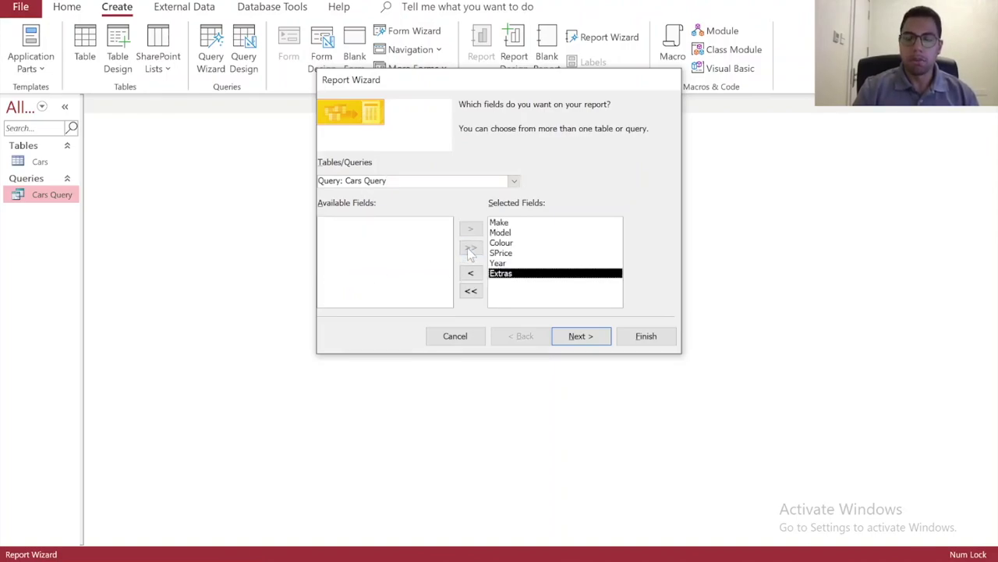
left_click(581, 341)
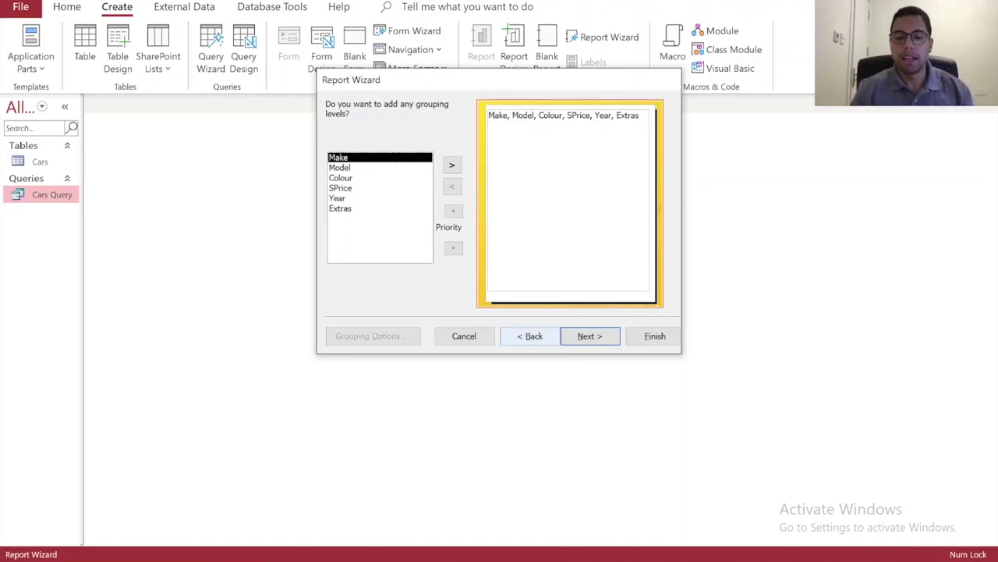
- Switch to PowerPoint to read the exam question's report requirements on slide 2, and return to the Report Wizard
left_click(669, 499)
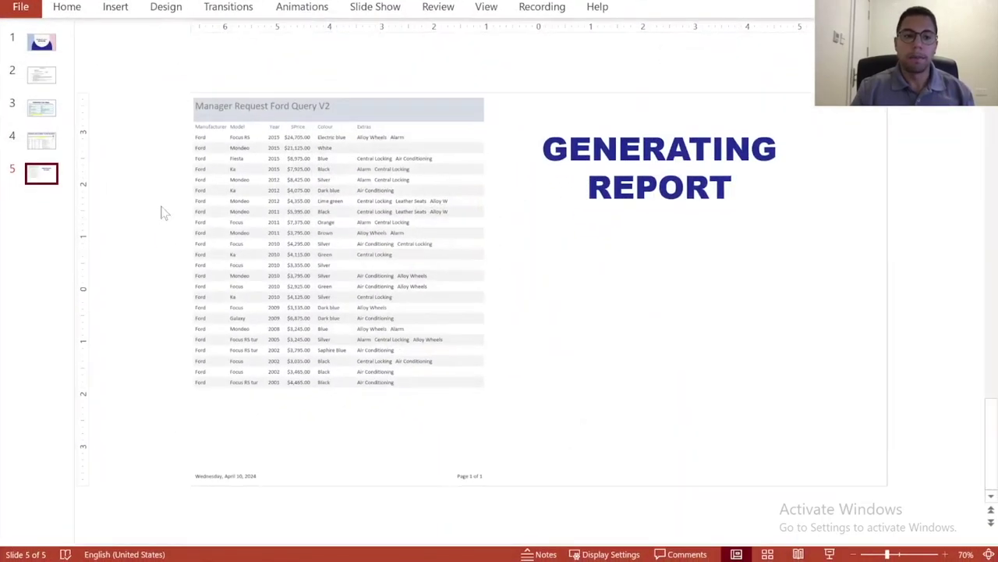
left_click(46, 78)
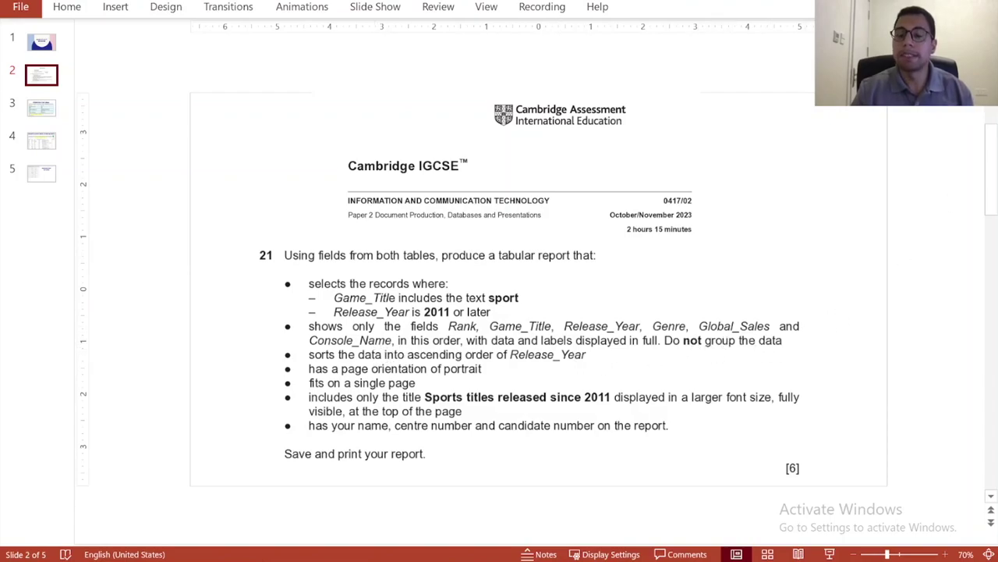
key("alt+Tab")
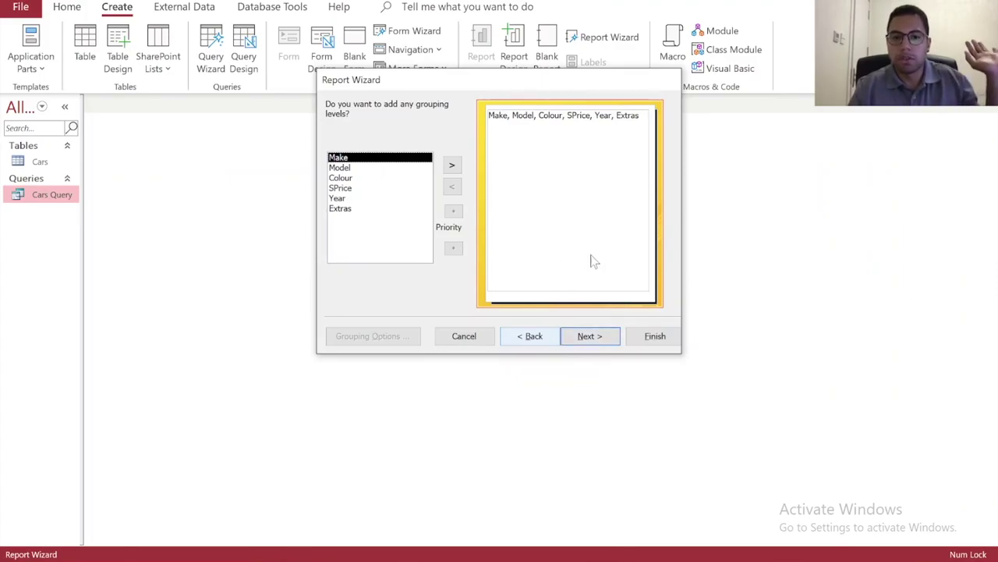
- Leave the report without grouping levels and sort its records by Year in descending order
left_click(587, 336)
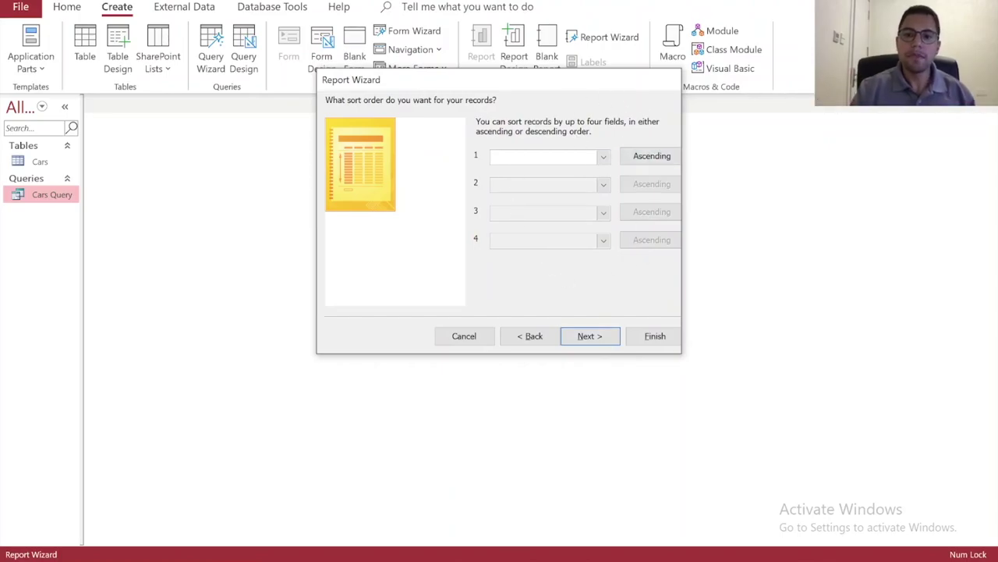
left_click(603, 156)
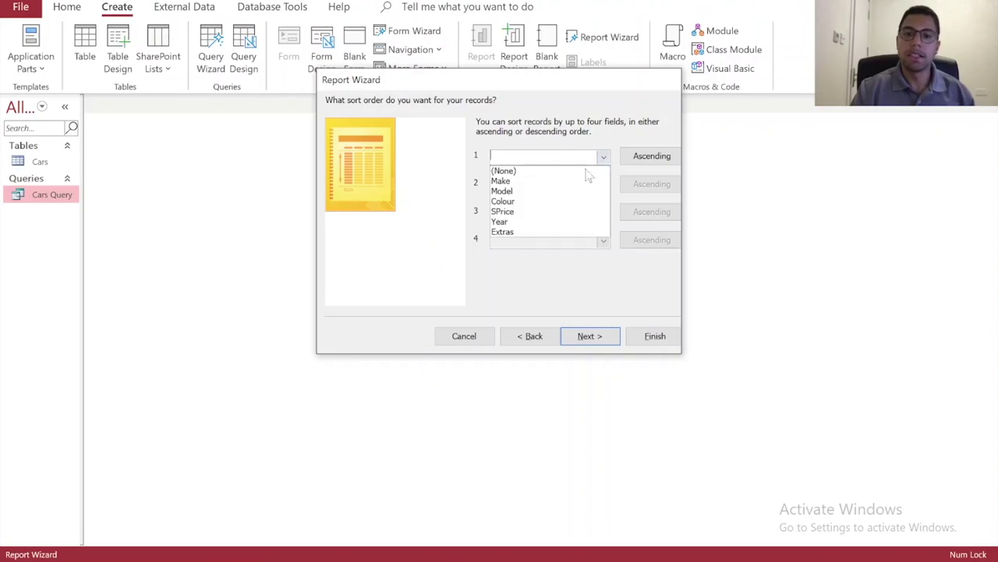
left_click(554, 222)
left_click(658, 157)
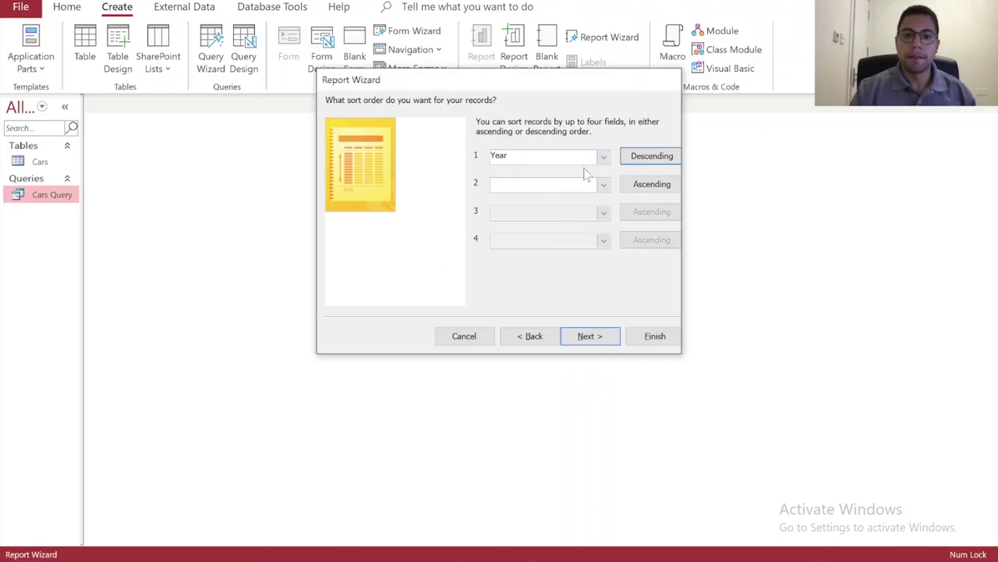
left_click(586, 343)
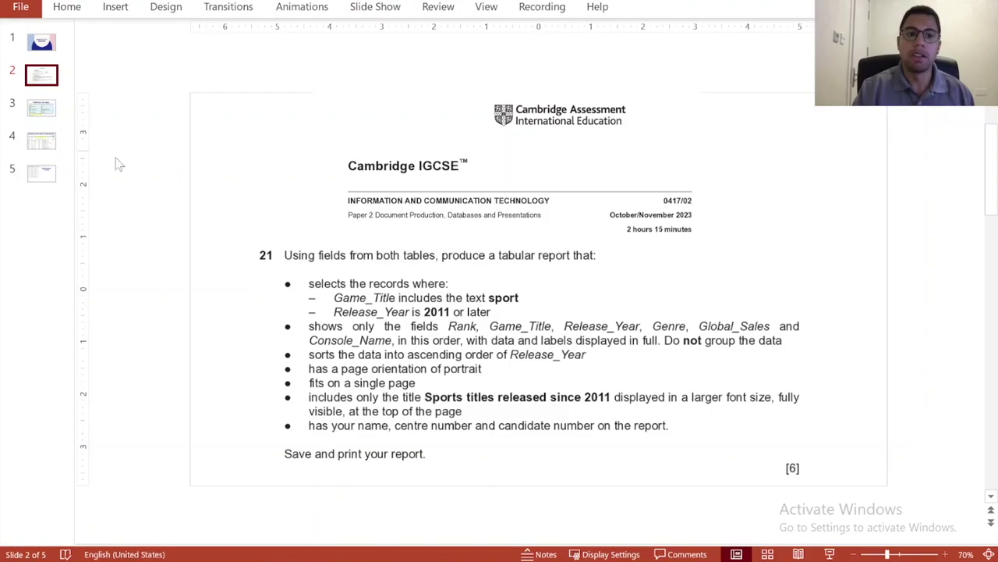
- Check the report and query slides in the PowerPoint presentation, and accept the Tabular layout with Portrait orientation for the report
left_click(41, 173)
left_click(43, 142)
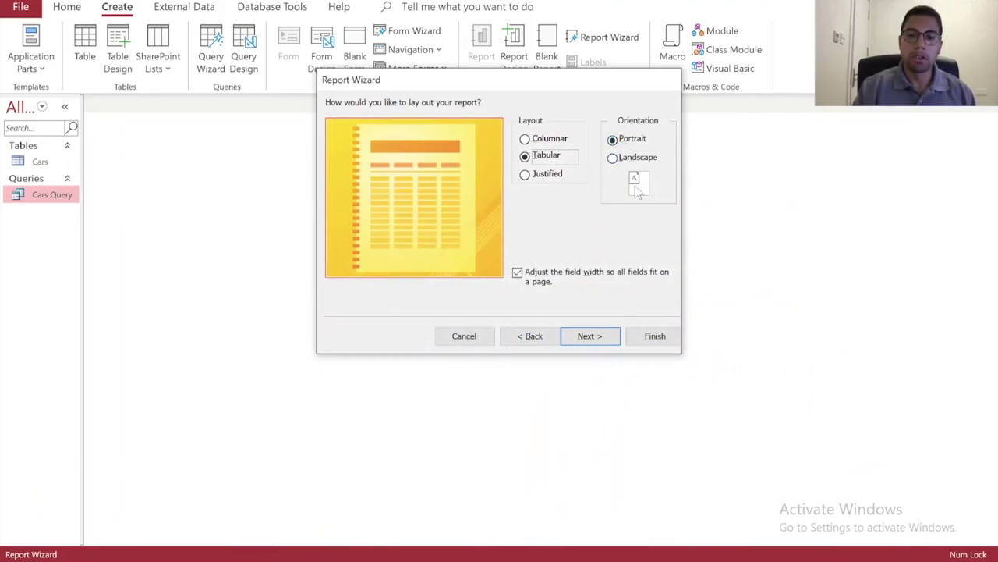
left_click(586, 336)
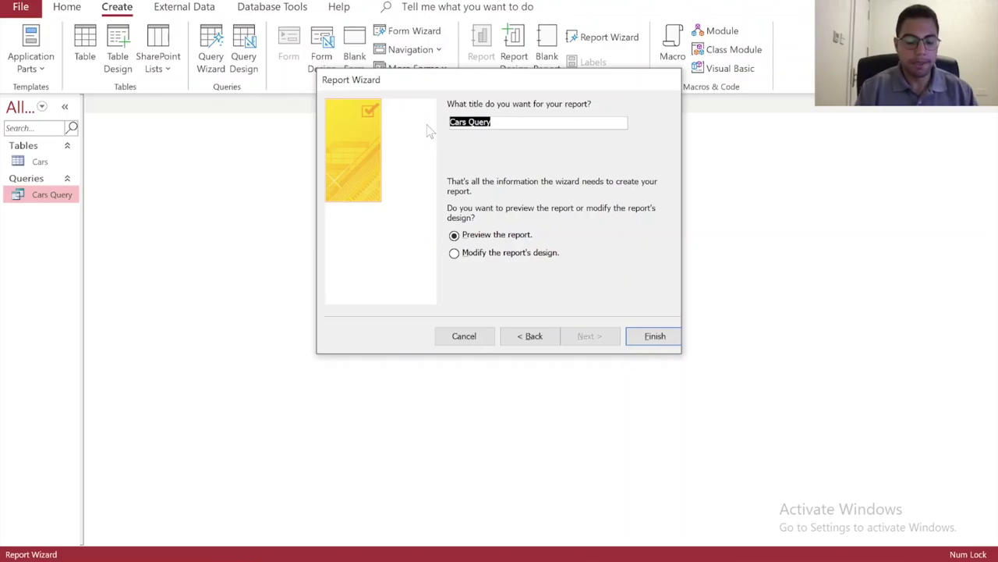
type("Ford")
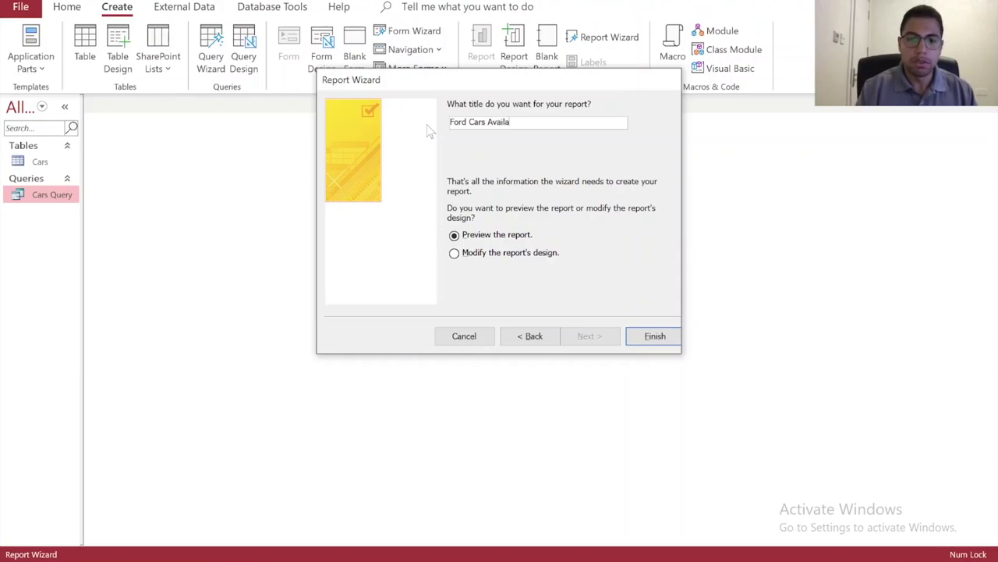
key("BackSpace")
key("BackSpace")
key("BackSpace")
key("BackSpace")
key("BackSpace")
key("BackSpace")
key("BackSpace")
key("BackSpace")
key("BackSpace")
key("BackSpace")
key("BackSpace")
key("BackSpace")
key("BackSpace")
key("BackSpace")
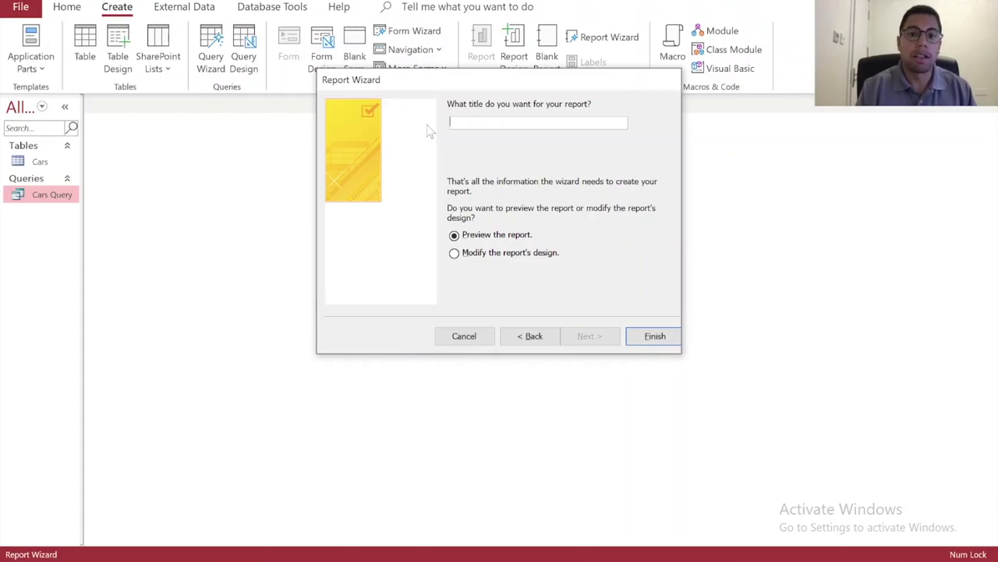
- Title the report Client request Report and finish the wizard with the option to modify the report's design
type("Client ")
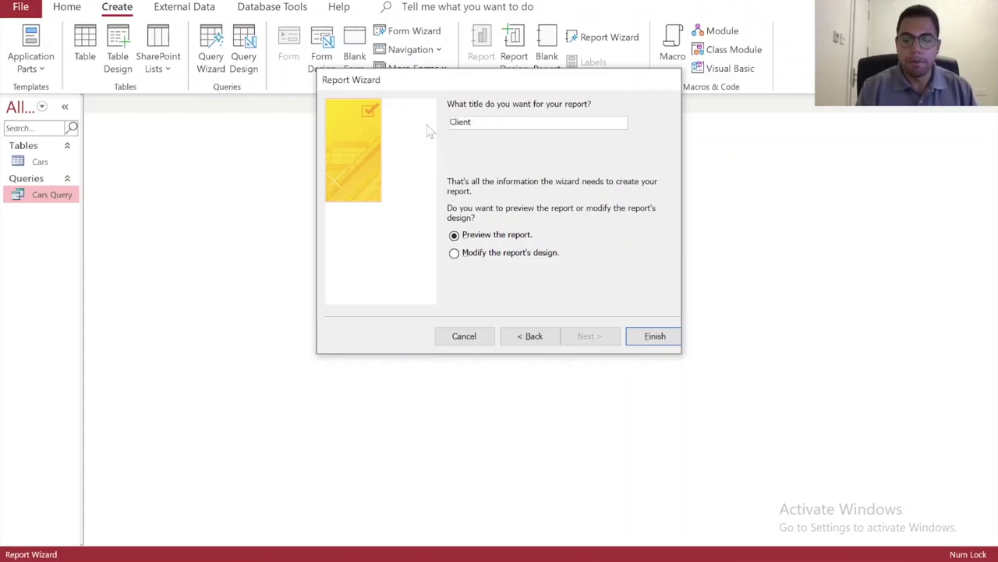
type("request Report")
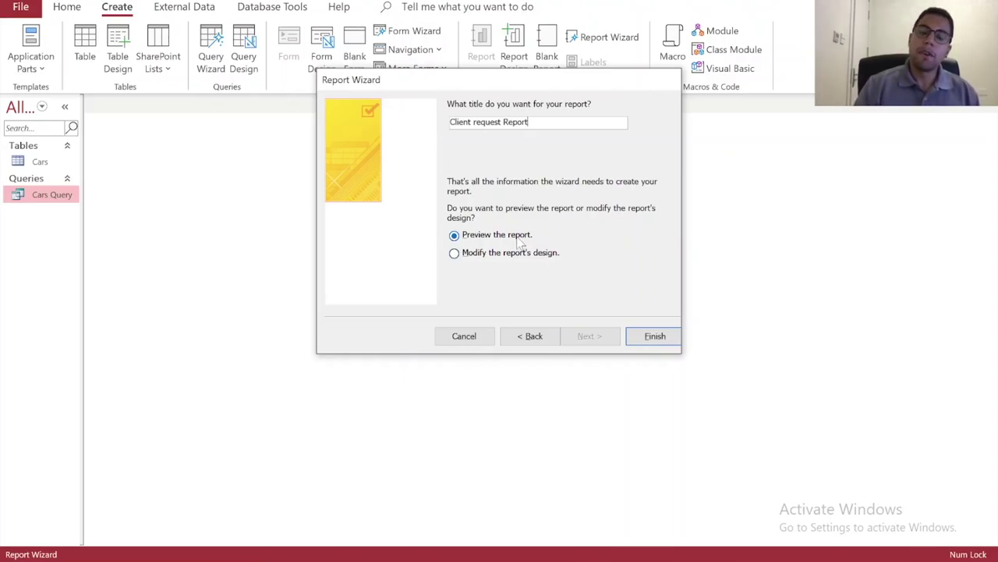
left_click(518, 260)
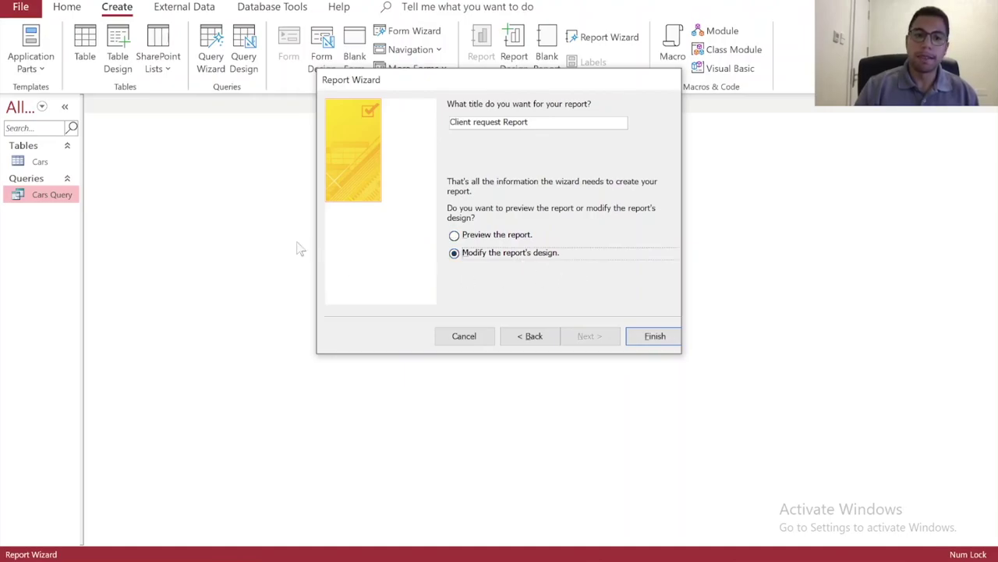
left_click(647, 339)
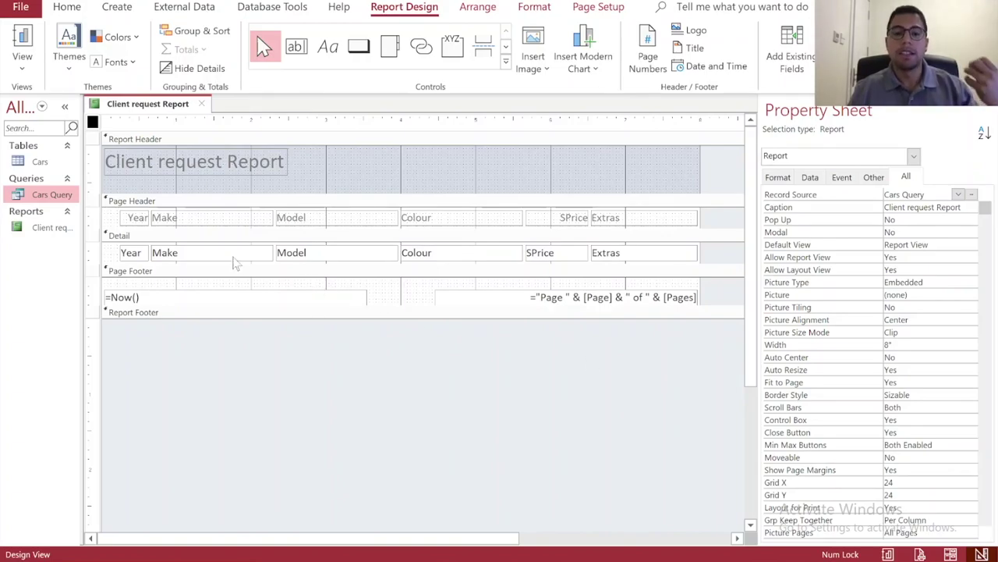
- Compare the report's column labels with the headings and column order in Ford_Vehicles_Report.pdf, opened in the Edge browser
left_click(143, 221)
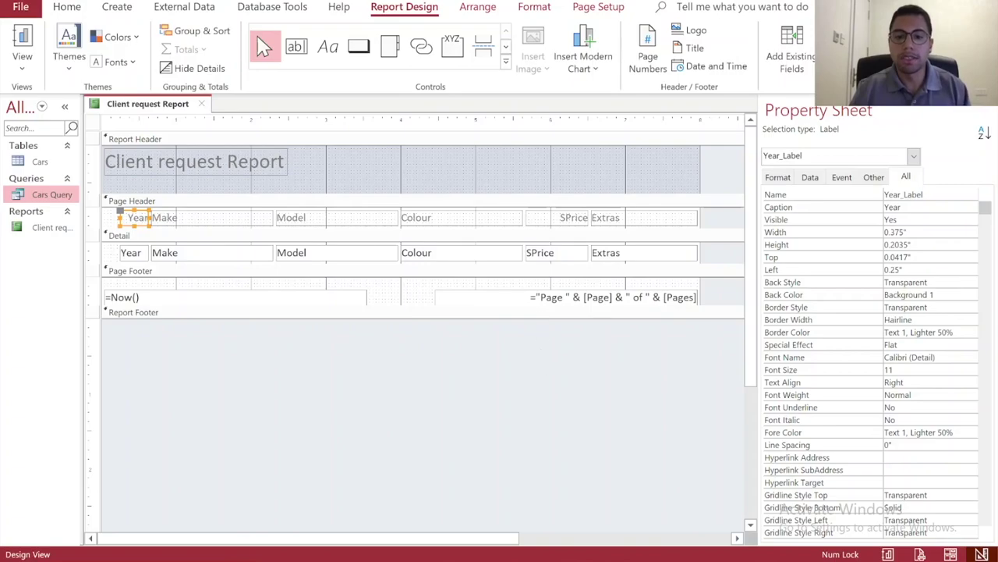
mouse_move(398, 549)
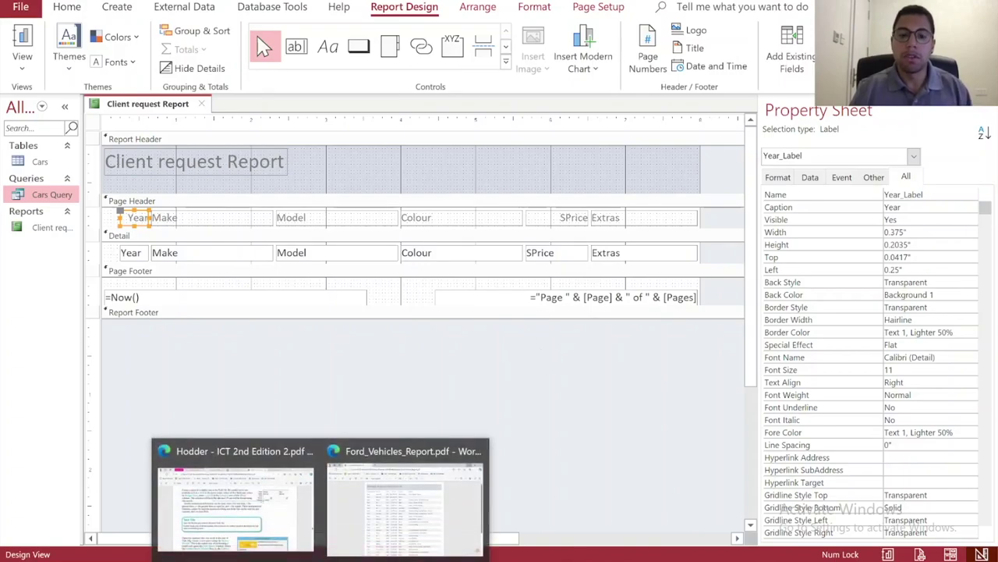
left_click(399, 523)
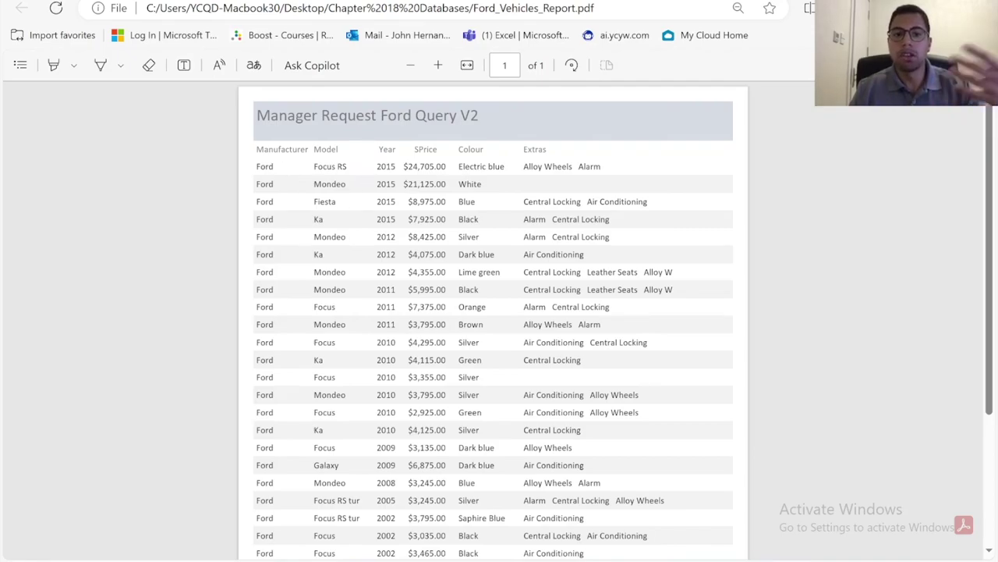
double_click(425, 149)
right_click(437, 162)
mouse_move(655, 176)
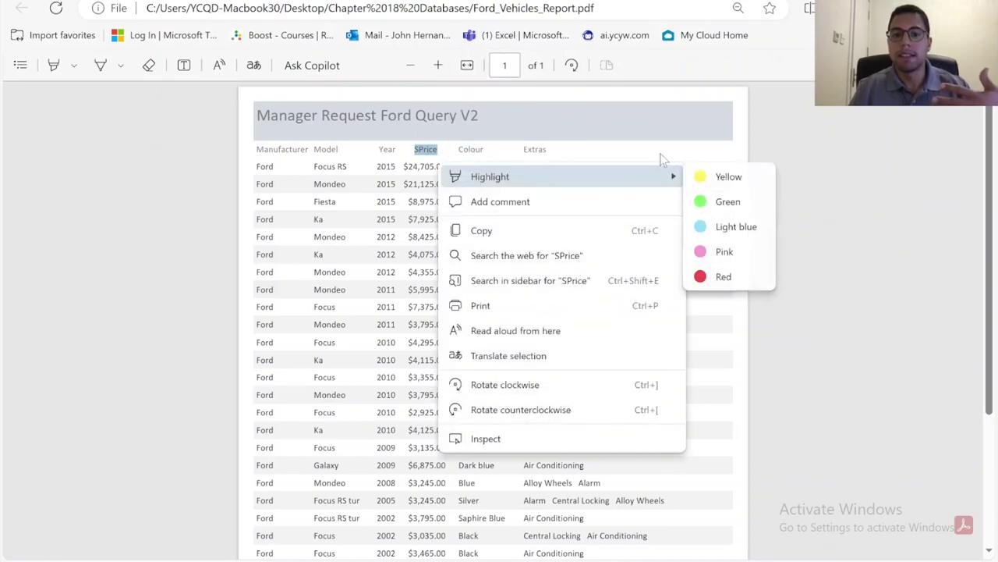
left_click(597, 156)
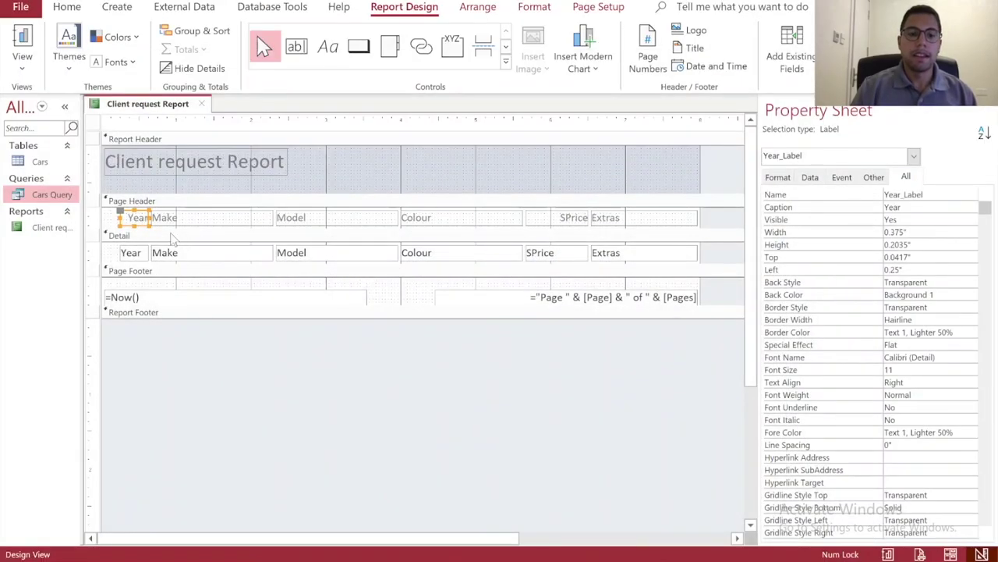
- Inspect the report sections, the title, the Year heading and the Year and Make fields in the report design
left_click(201, 259)
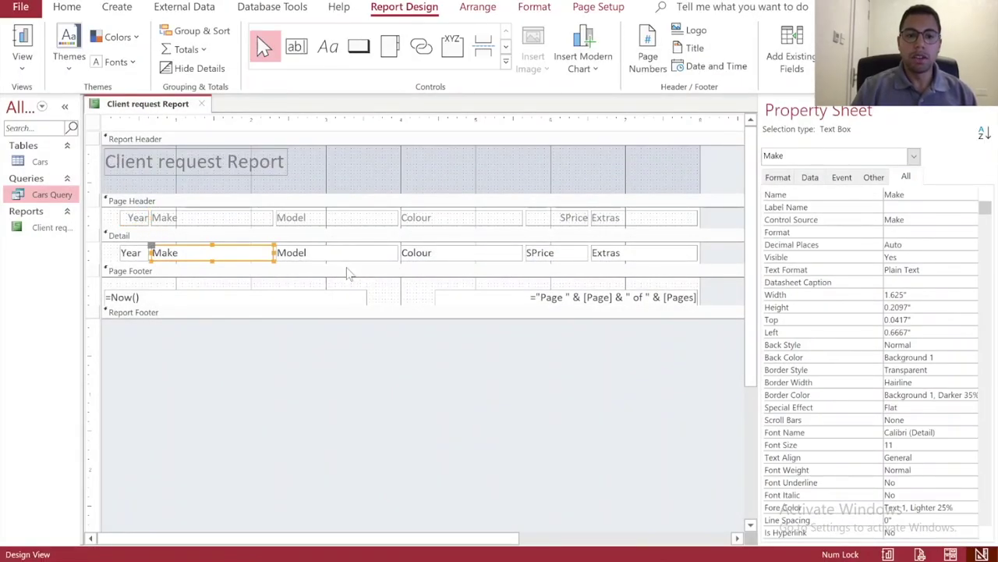
left_click(377, 274)
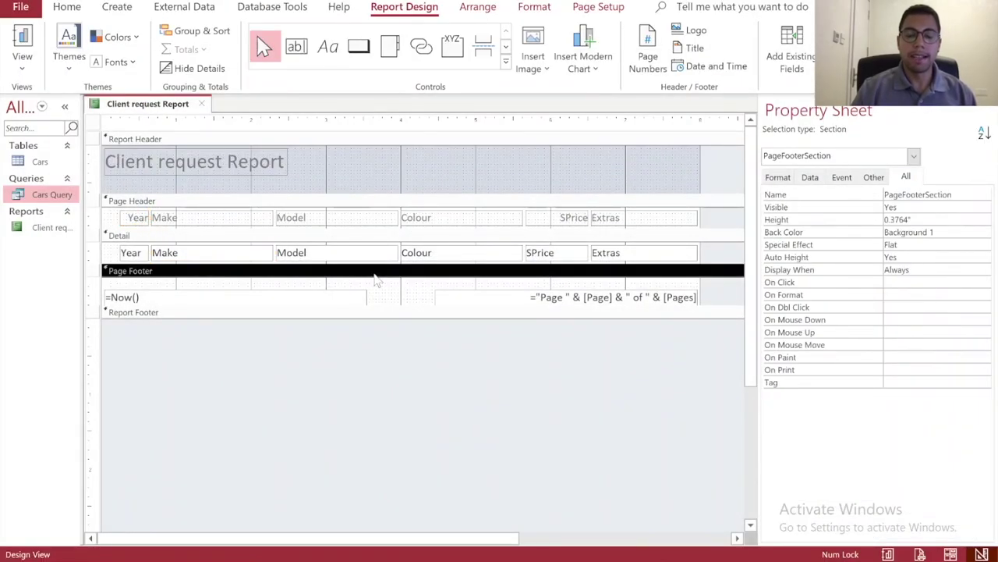
left_click(390, 170)
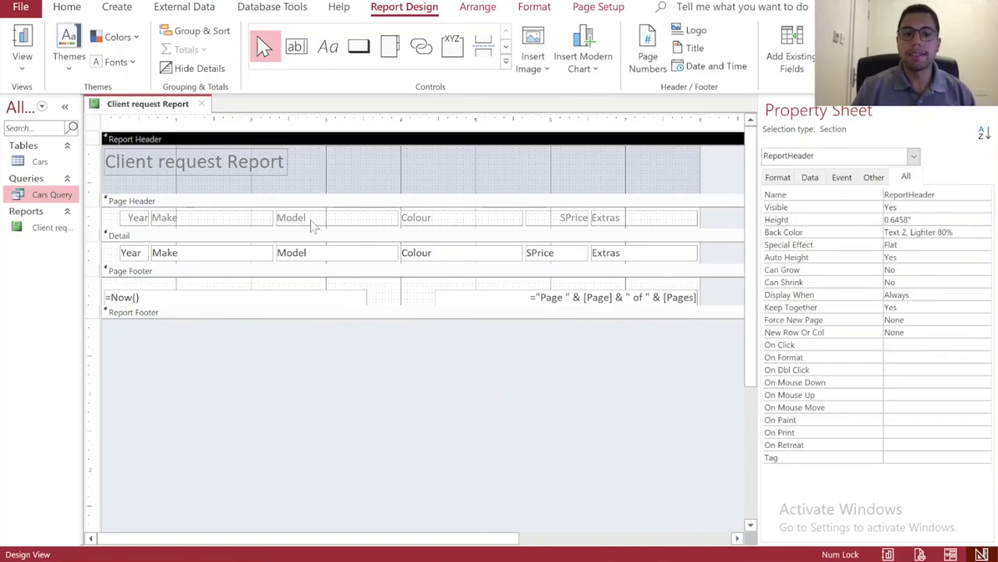
left_click(153, 162)
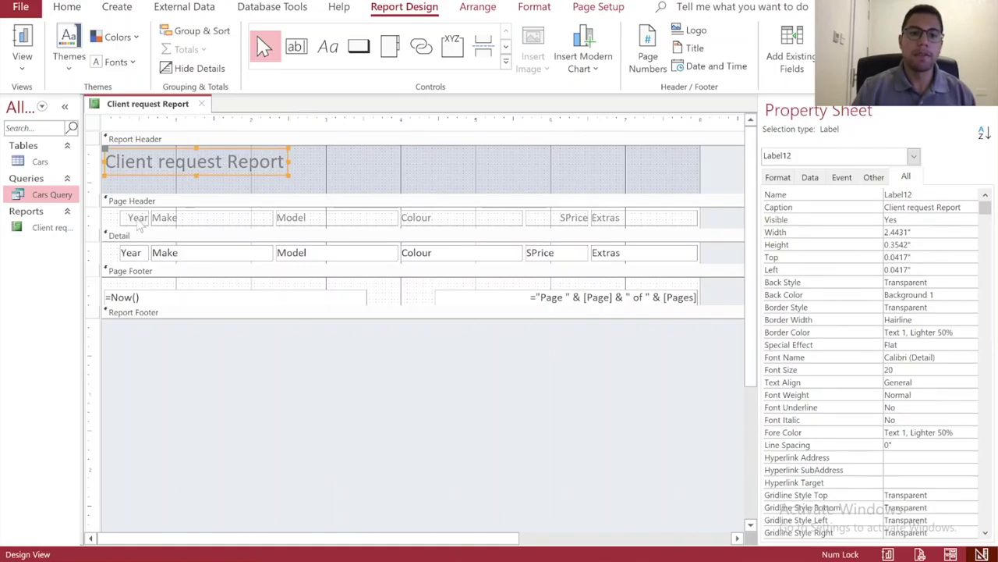
left_click(135, 218)
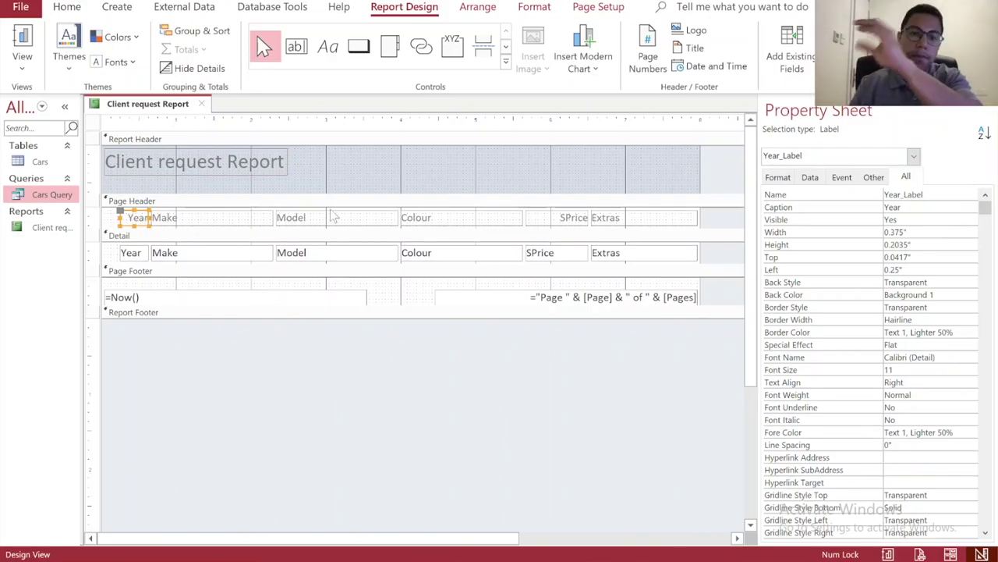
left_click(133, 253)
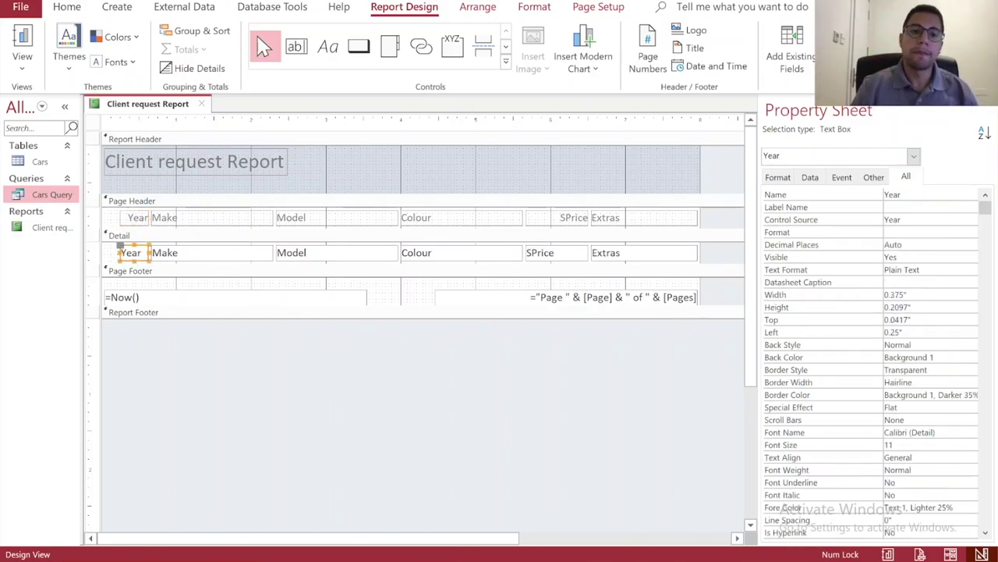
left_click(191, 257)
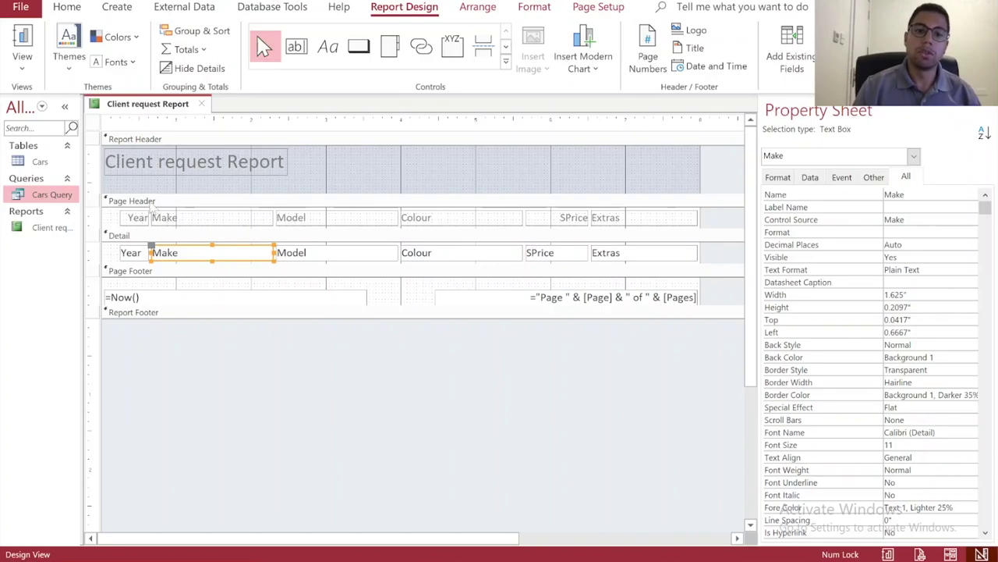
left_click(137, 255)
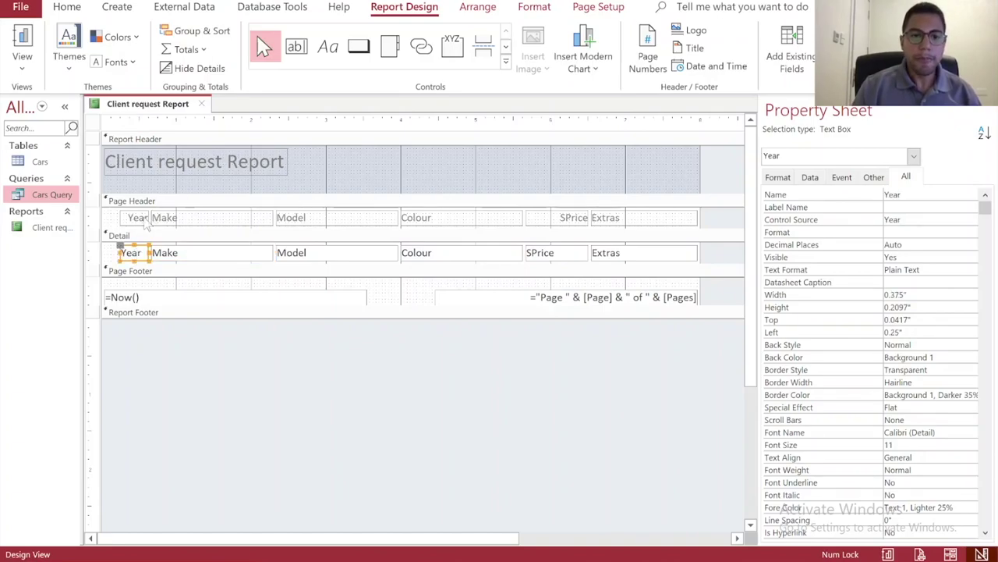
- Narrow the Make heading and its detail field together to about 0.5"
left_click(262, 221, "shift")
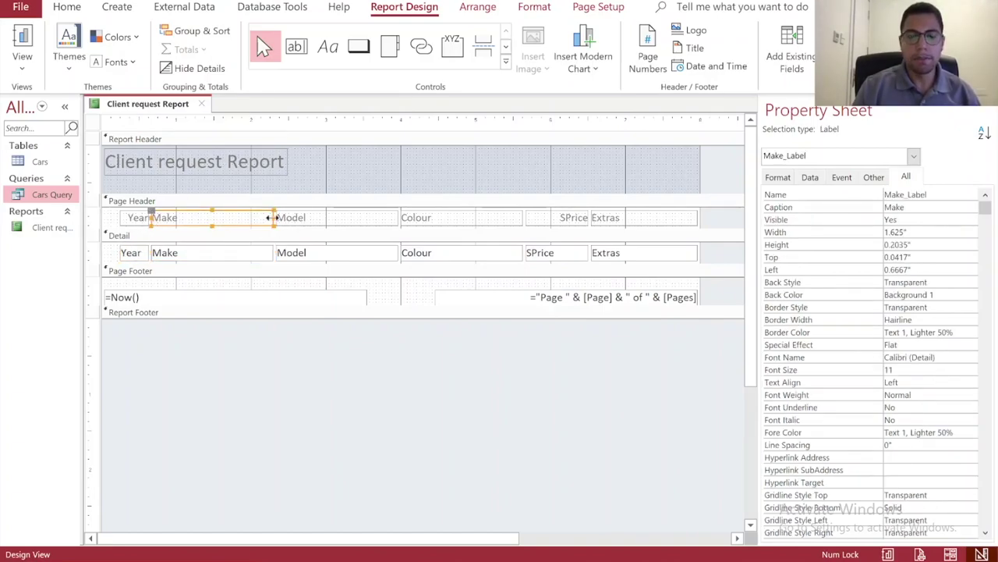
left_click(255, 257, "shift")
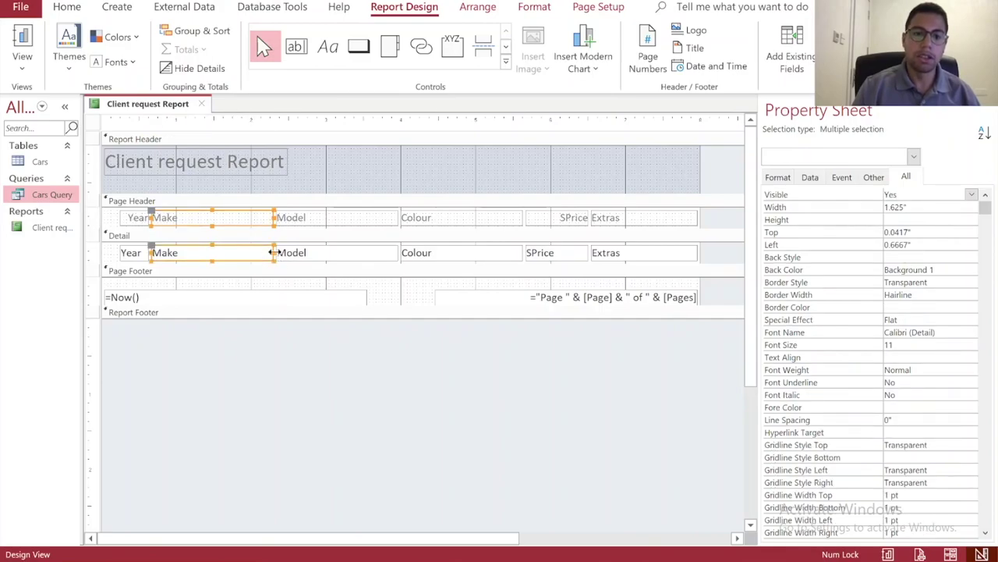
left_click_drag(272, 253, 188, 251)
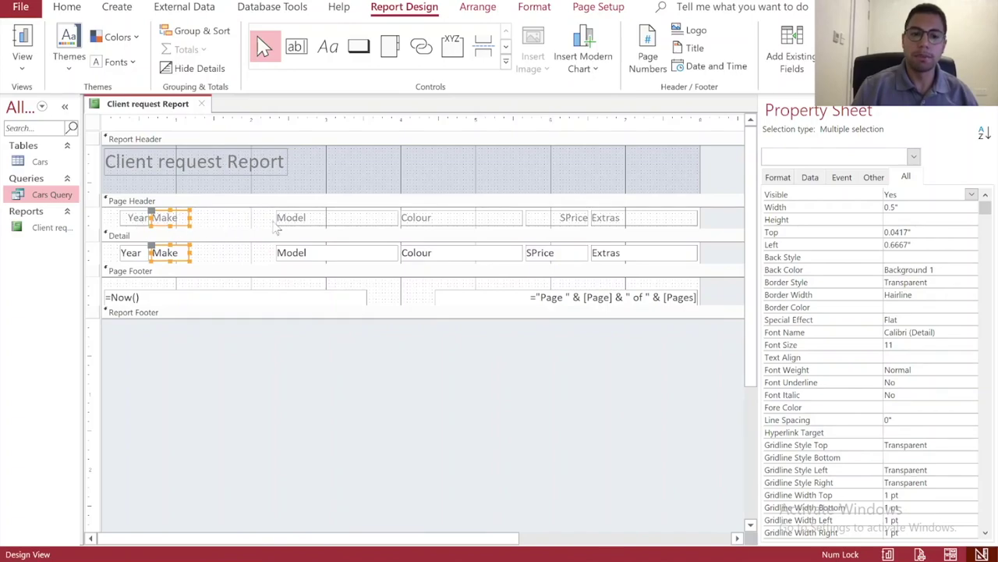
- Narrow the Model heading and its detail field to about 0.54" and move them directly beside the Make column
left_click(310, 223)
left_click(390, 256, "shift")
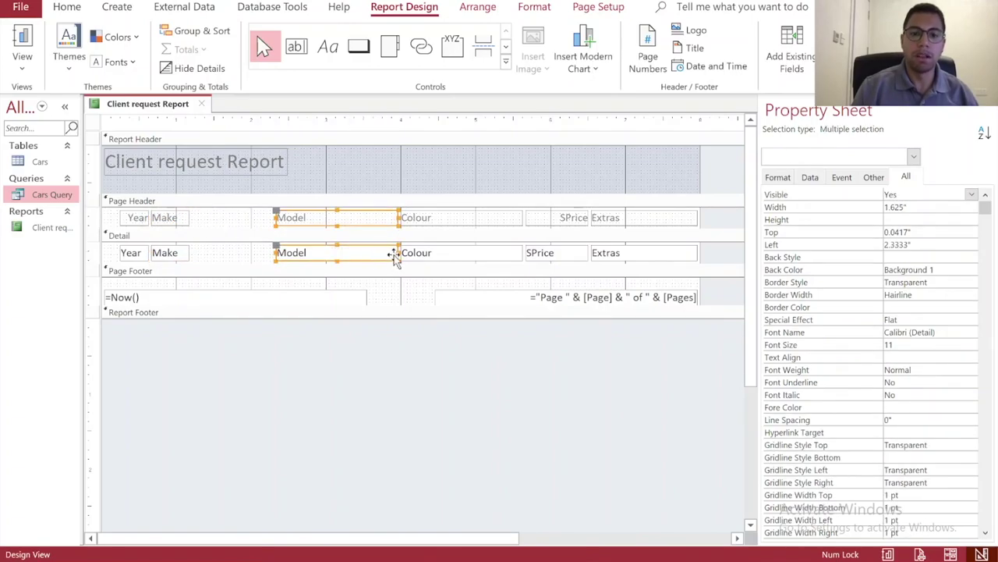
left_click(398, 259)
left_click(375, 222)
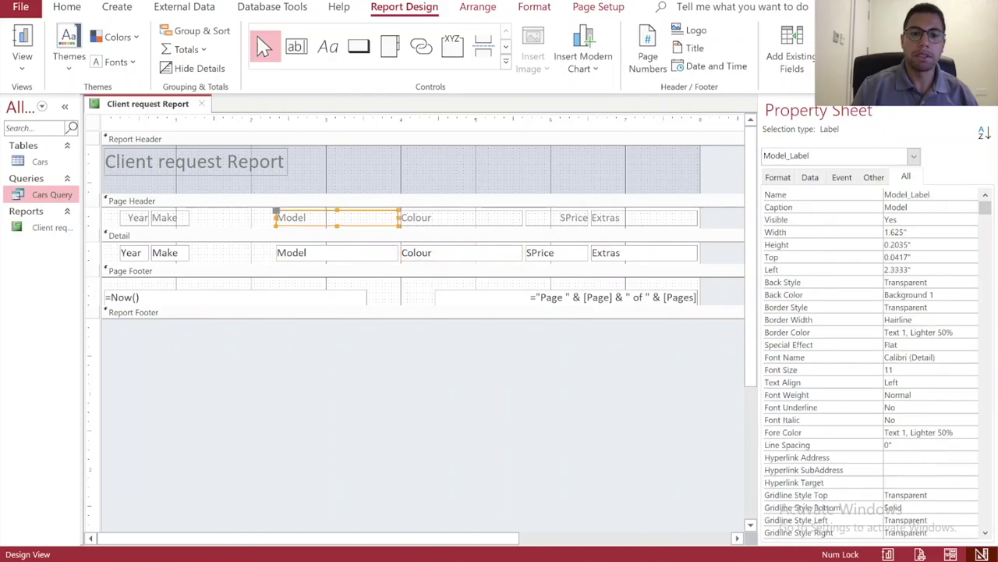
left_click(377, 257, "shift")
left_click_drag(399, 252, 316, 252)
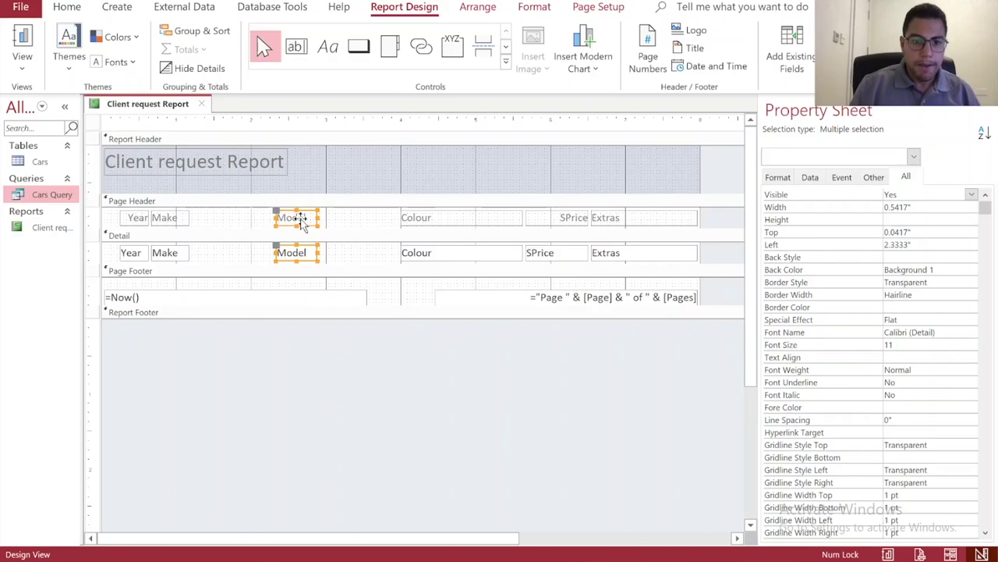
left_click_drag(302, 221, 230, 221)
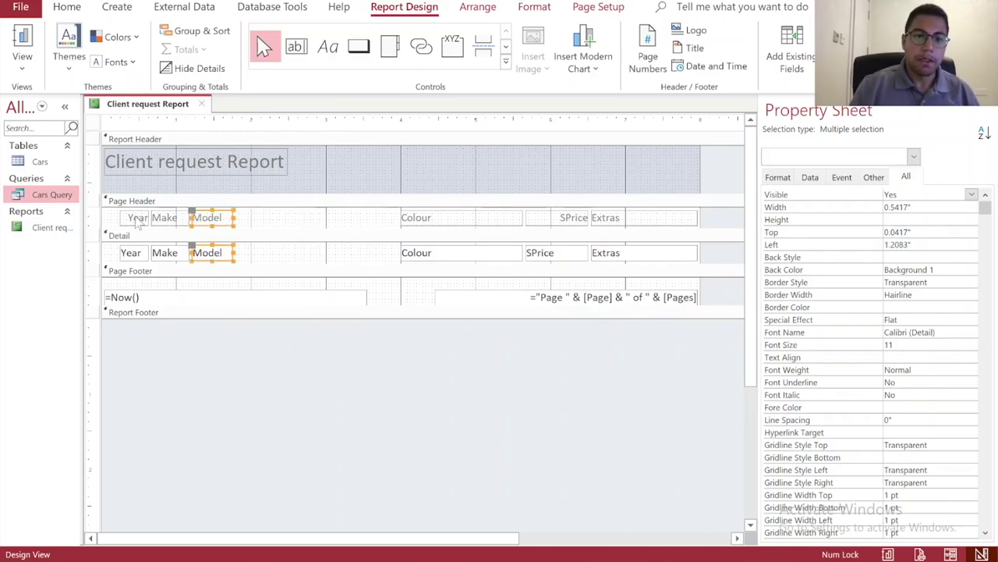
- Move the Year heading and field to follow Model, and place the SPrice heading and field right after Year
left_click(137, 219)
left_click(131, 253, "shift")
left_click_drag(130, 253, 249, 250)
left_click(551, 222)
left_click(553, 254, "shift")
left_click_drag(544, 223, 276, 228)
- Left-align the text of the SPrice heading in the page header
left_click(316, 218)
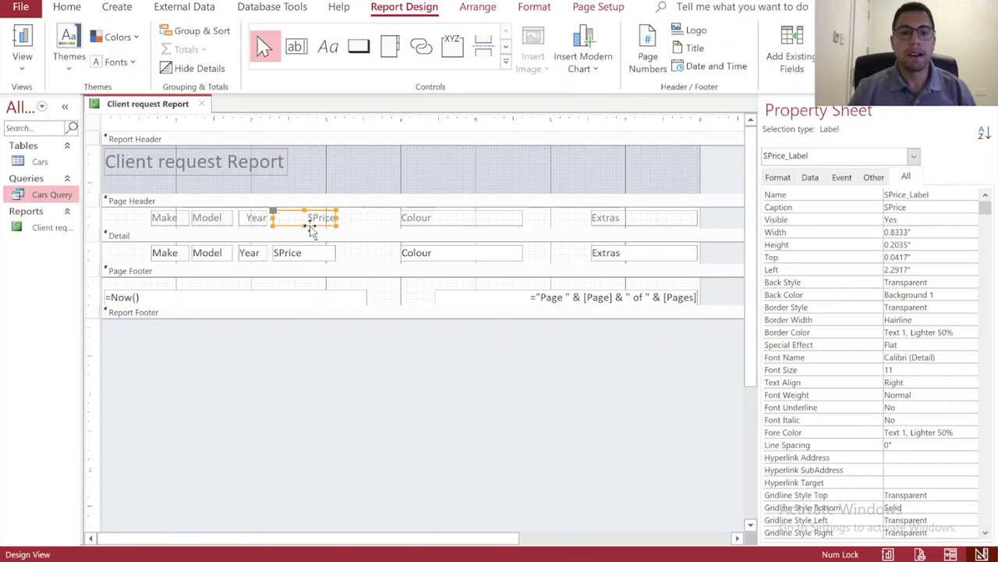
left_click(181, 220)
left_click(306, 221)
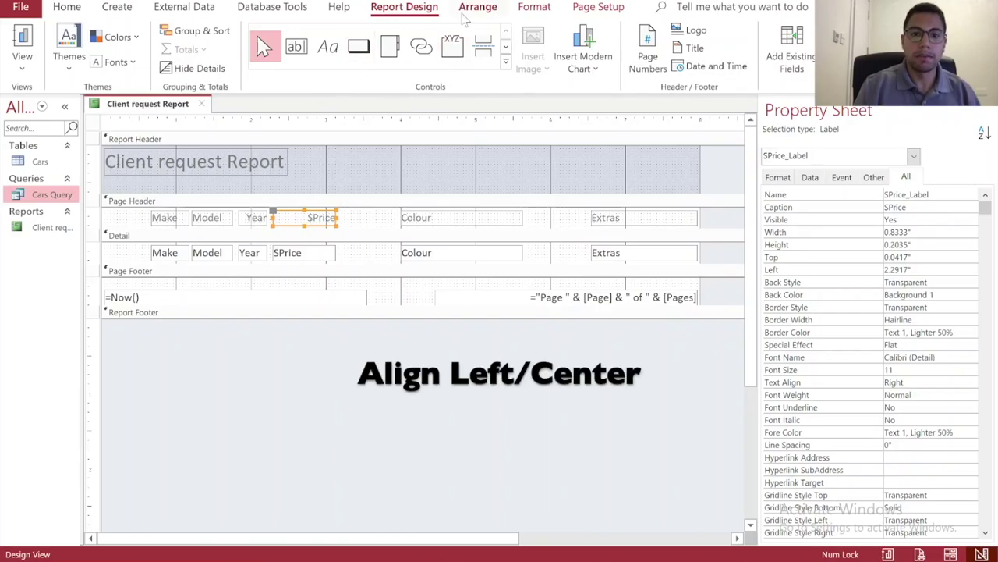
left_click(477, 7)
left_click(540, 9)
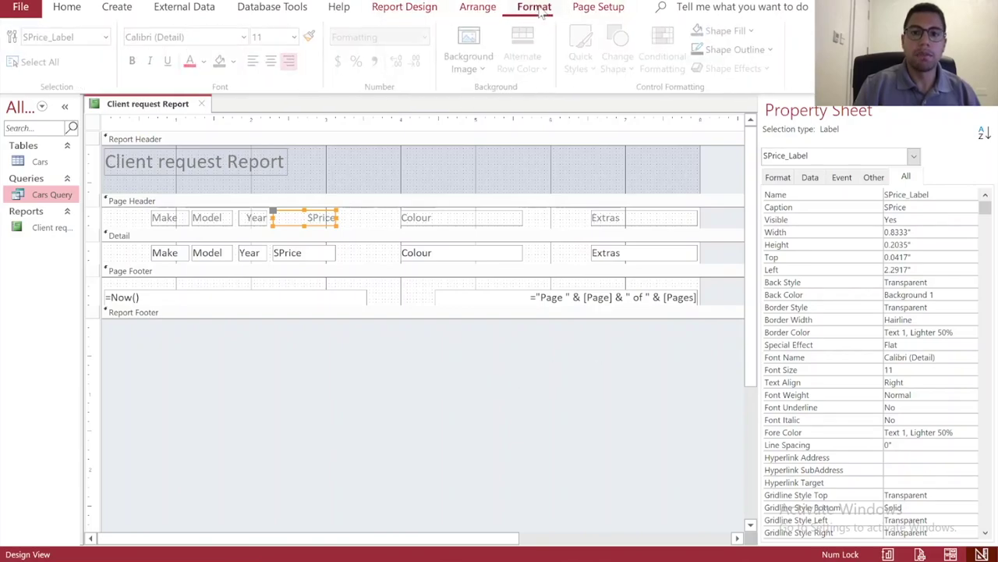
left_click(255, 61)
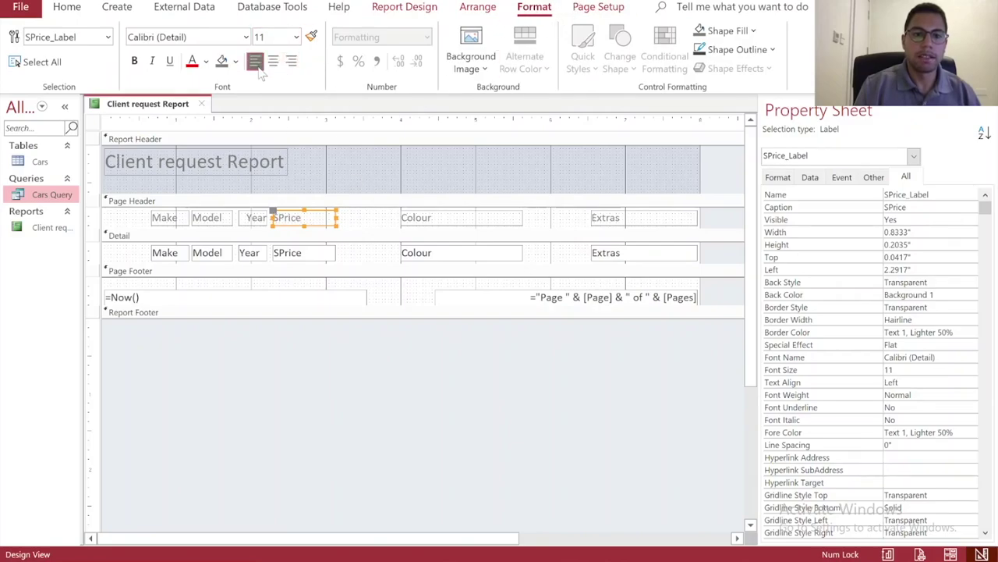
left_click(313, 259)
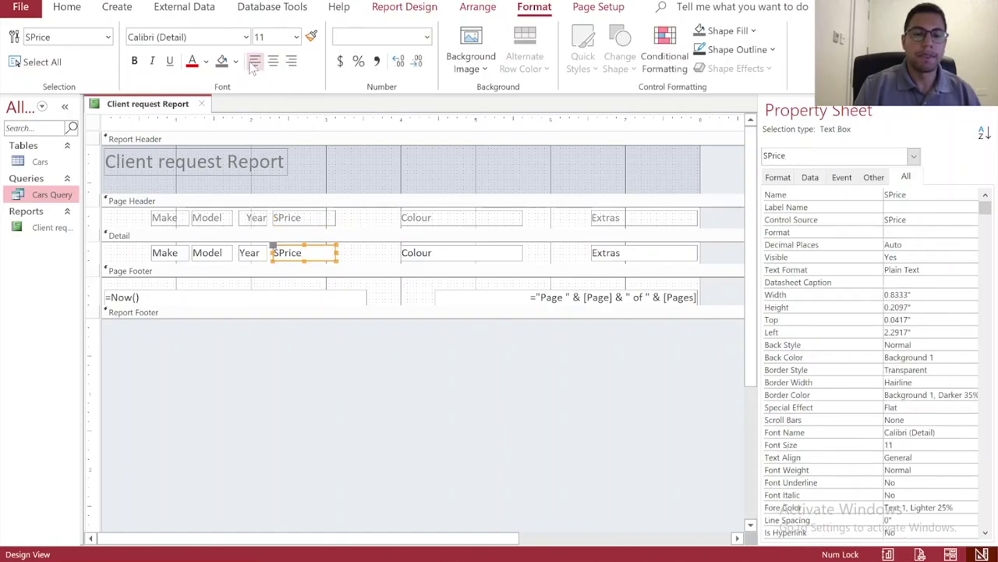
- Center the text of the SPrice heading in the page header
left_click(273, 218)
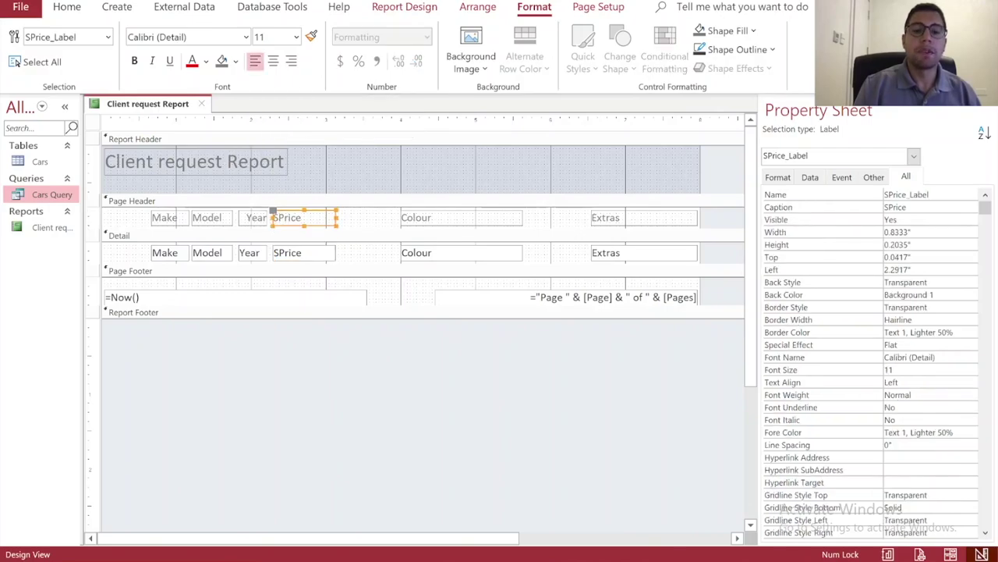
left_click(288, 256, "shift")
left_click(273, 63)
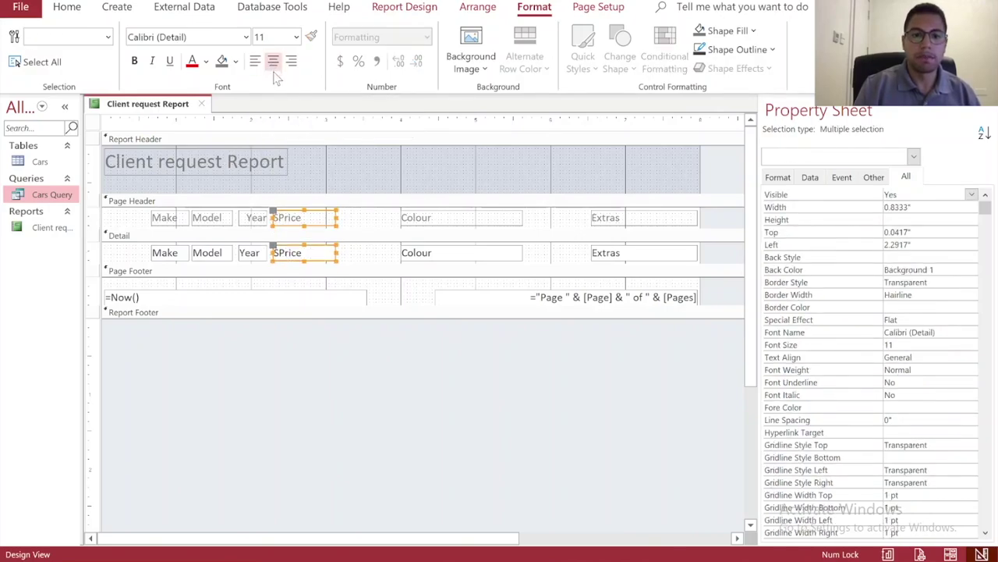
left_click(361, 221)
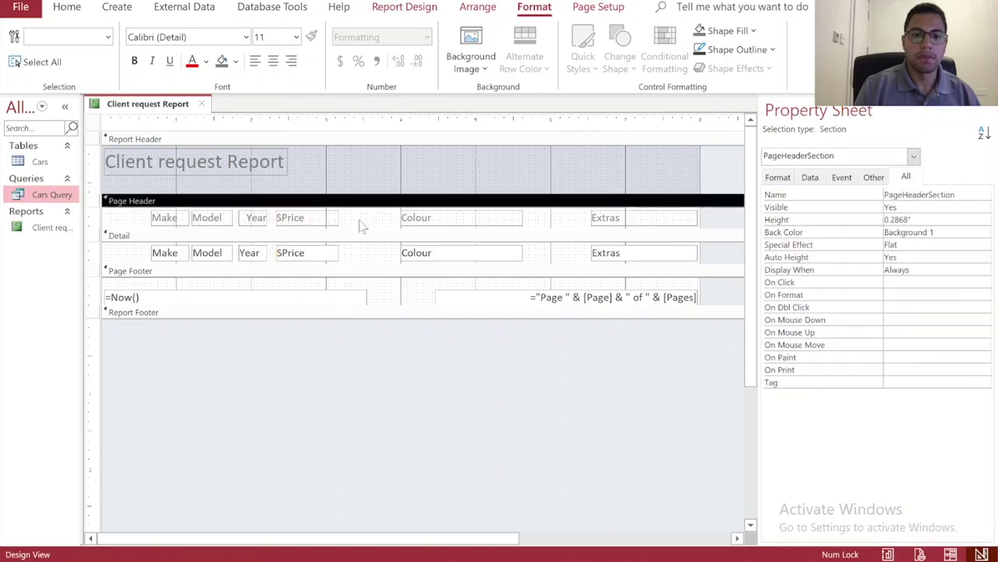
left_click(329, 222)
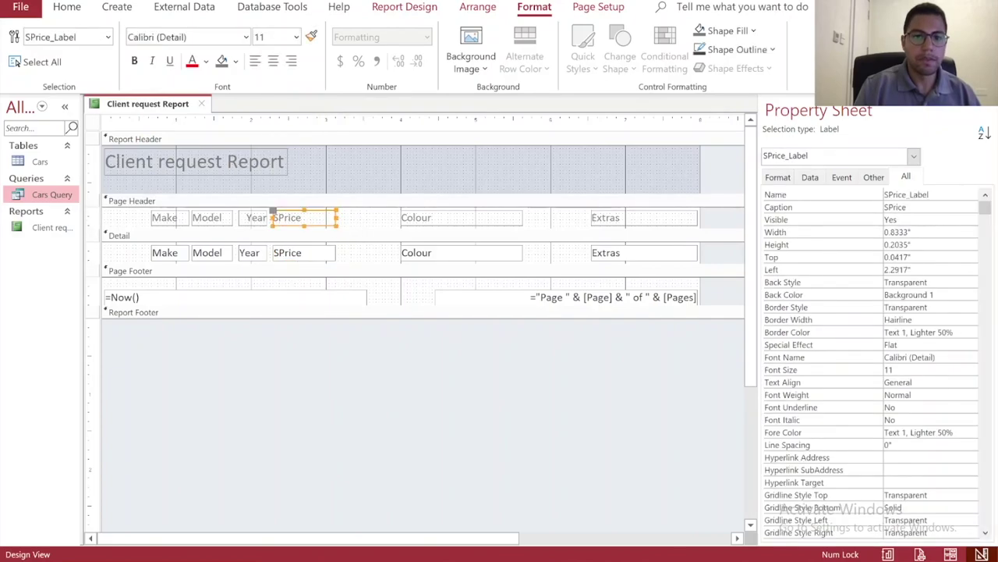
left_click(273, 61)
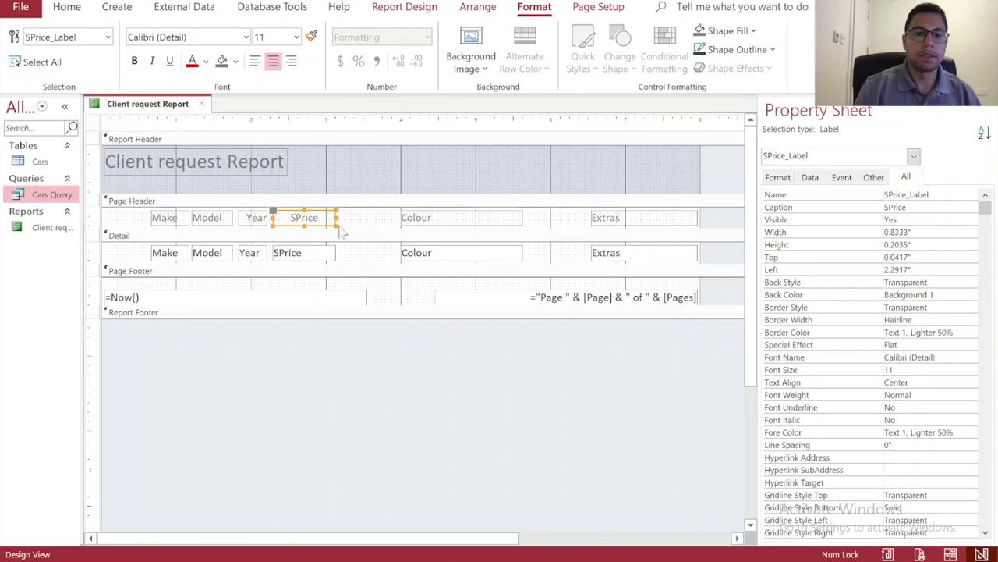
- Move the Make heading and field to the report's left margin and the Model pair beside them, about 0.58" from the left
left_click(187, 222)
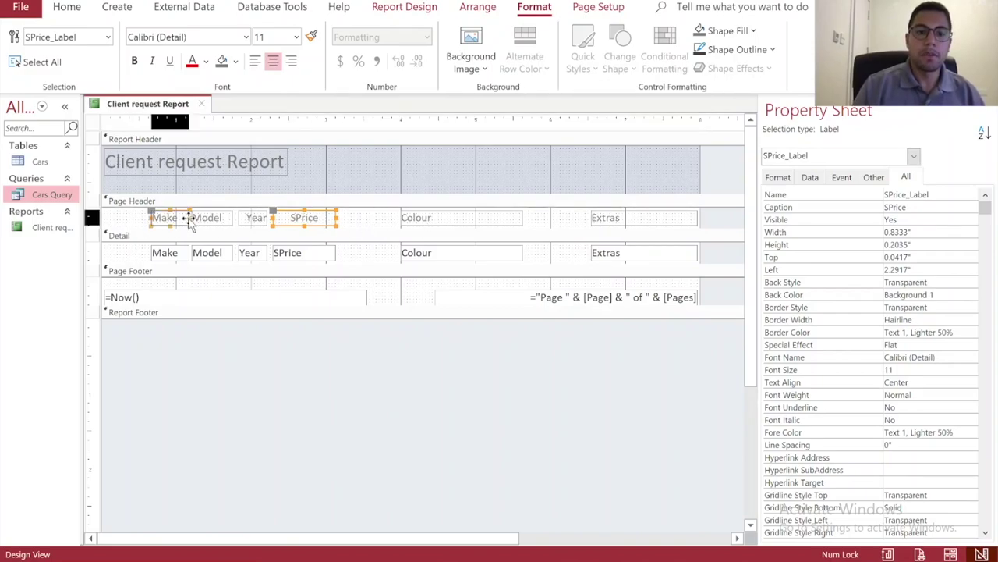
left_click(188, 256, "shift")
left_click_drag(181, 257, 138, 252)
left_click(207, 220)
left_click(221, 256, "shift")
left_click_drag(222, 258, 173, 256)
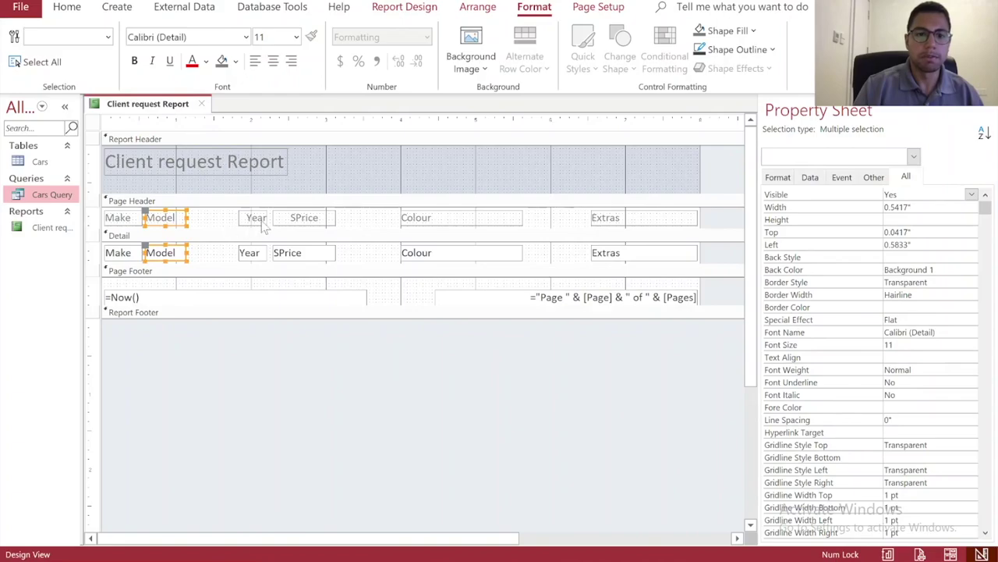
- Close the gaps by moving the Year heading and field beside Model and the SPrice pair to about 1.67" from the left
left_click(256, 220)
left_click(262, 257, "shift")
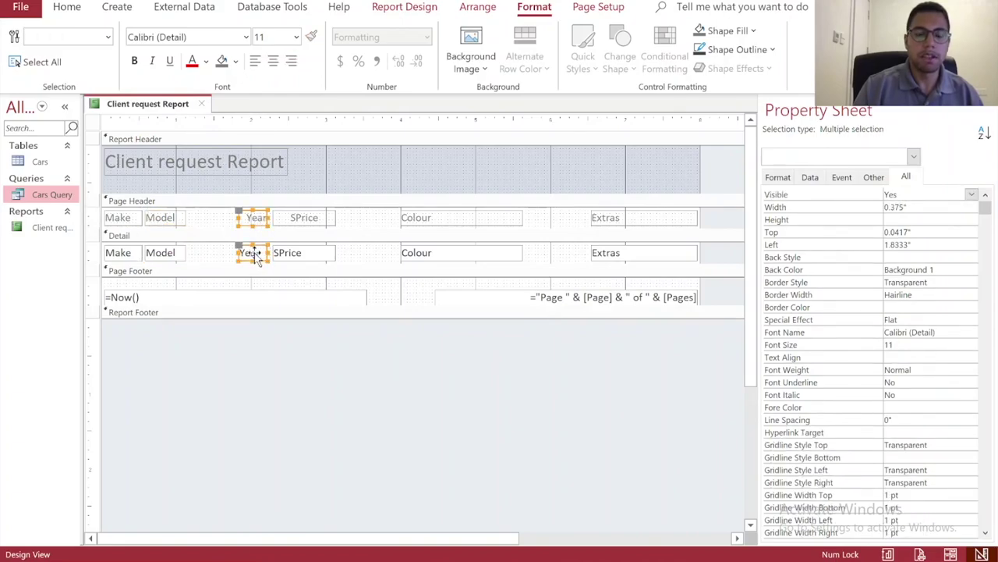
left_click_drag(258, 259, 207, 256)
left_click(295, 220)
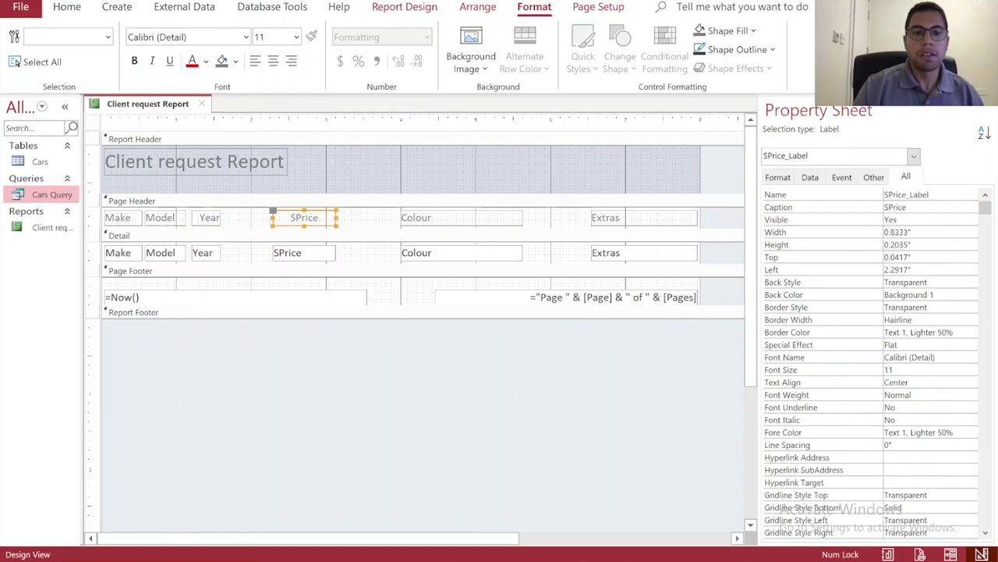
left_click(321, 255, "shift")
left_click_drag(328, 259, 281, 257)
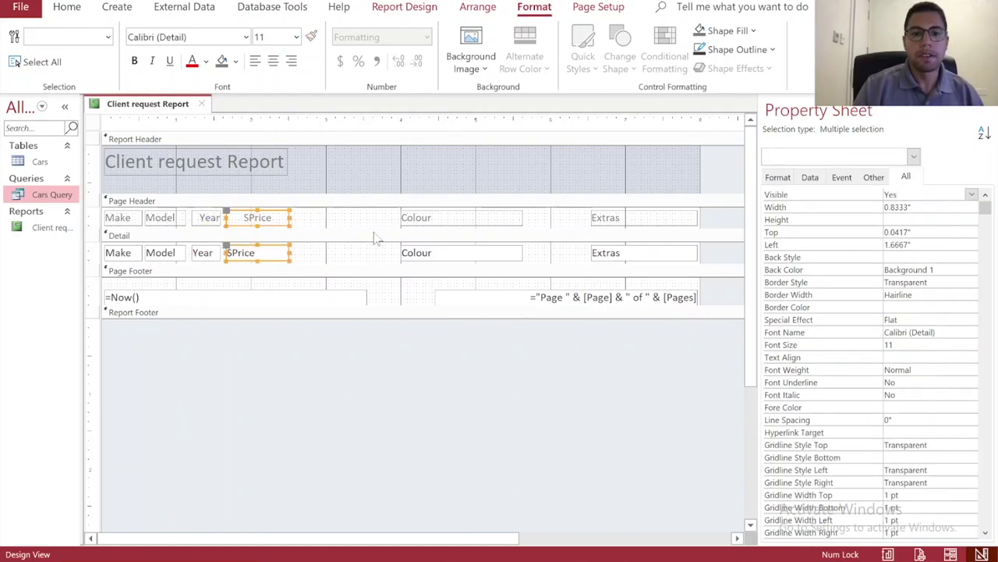
- Move the Colour heading and field to about 2.71" from the left and narrow both to about 1.25"
left_click(432, 223)
left_click(456, 258, "shift")
left_click_drag(457, 256, 358, 258)
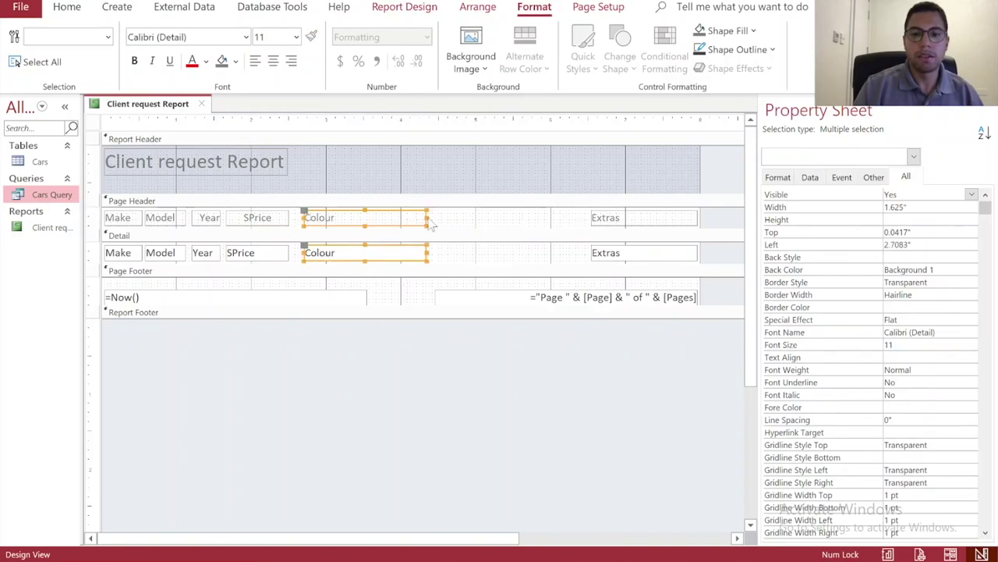
left_click_drag(426, 218, 400, 217)
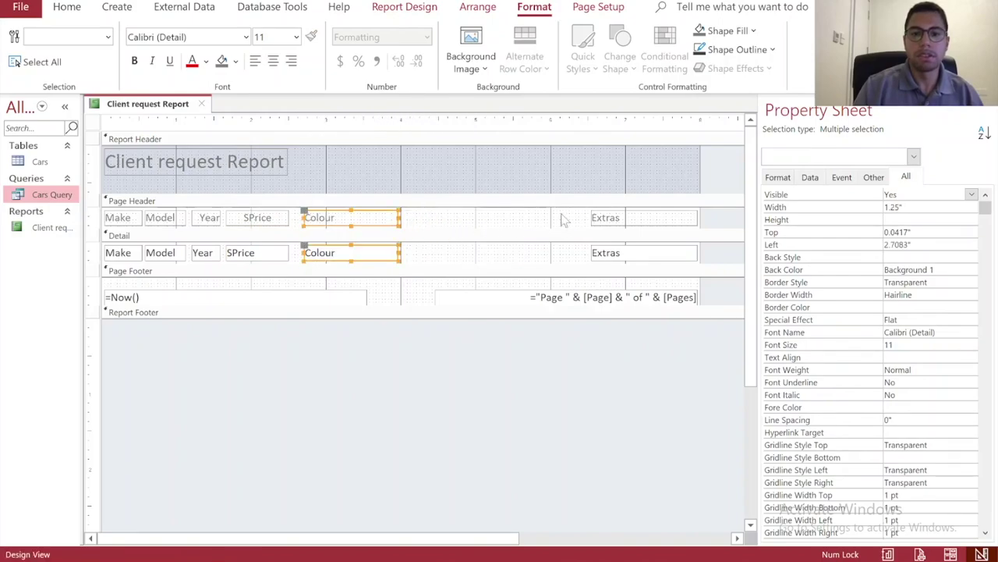
- Extend the Extras heading and field toward Colour, starting about 4.13" from the report's left edge and about 3.38" wide
left_click(598, 219)
left_click(602, 218)
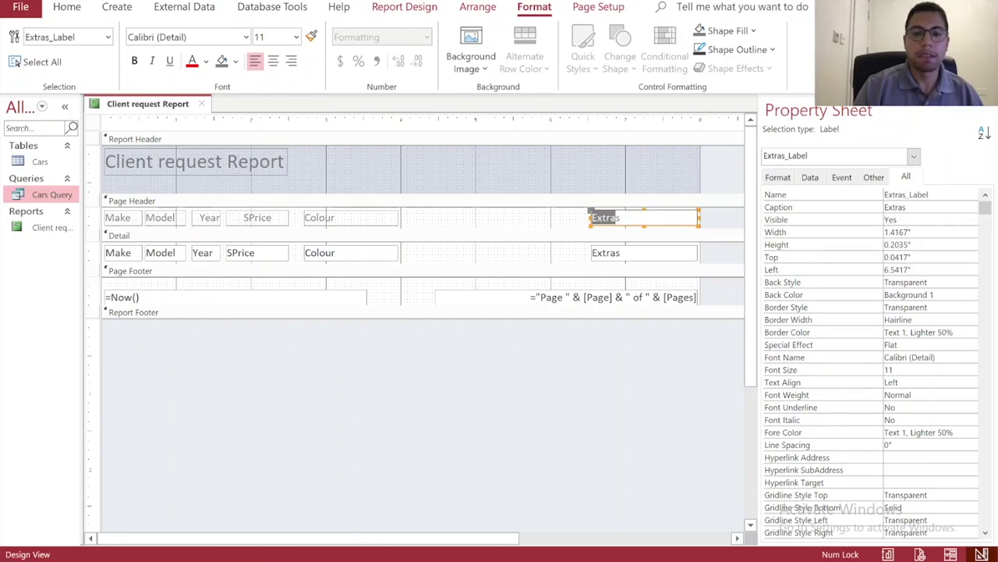
left_click(571, 229)
left_click(618, 220)
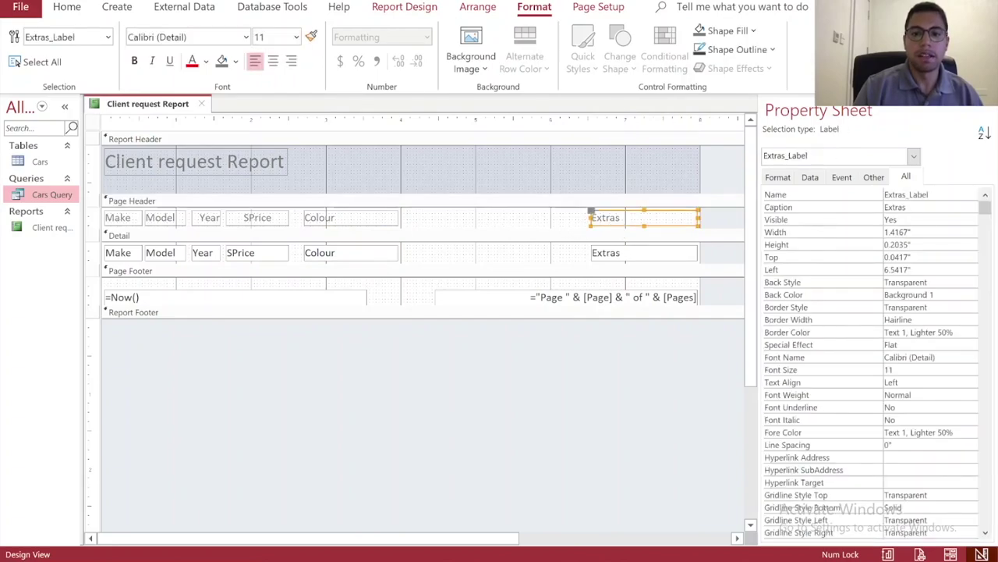
left_click(626, 254, "shift")
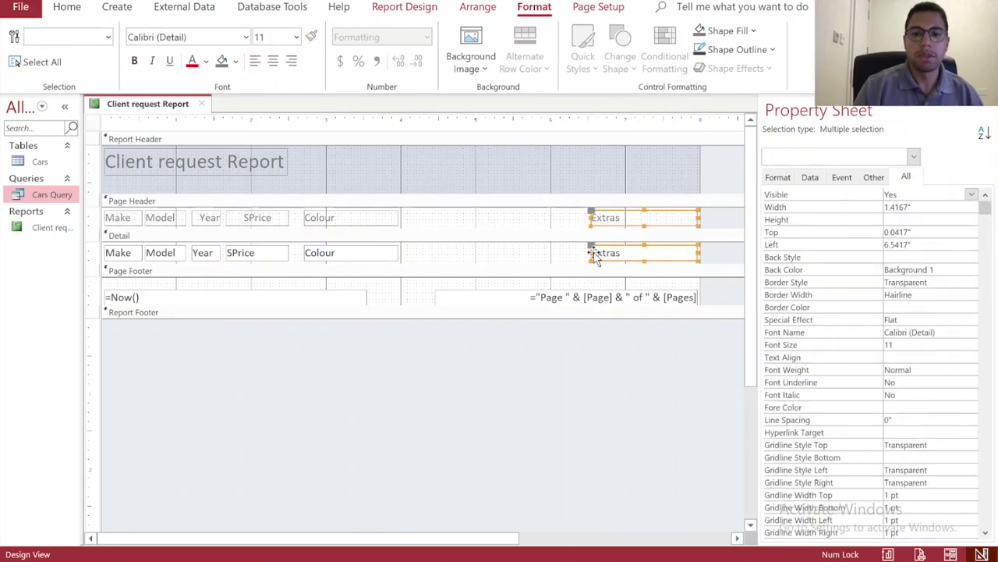
left_click_drag(595, 257, 444, 251)
left_click_drag(542, 221, 507, 221)
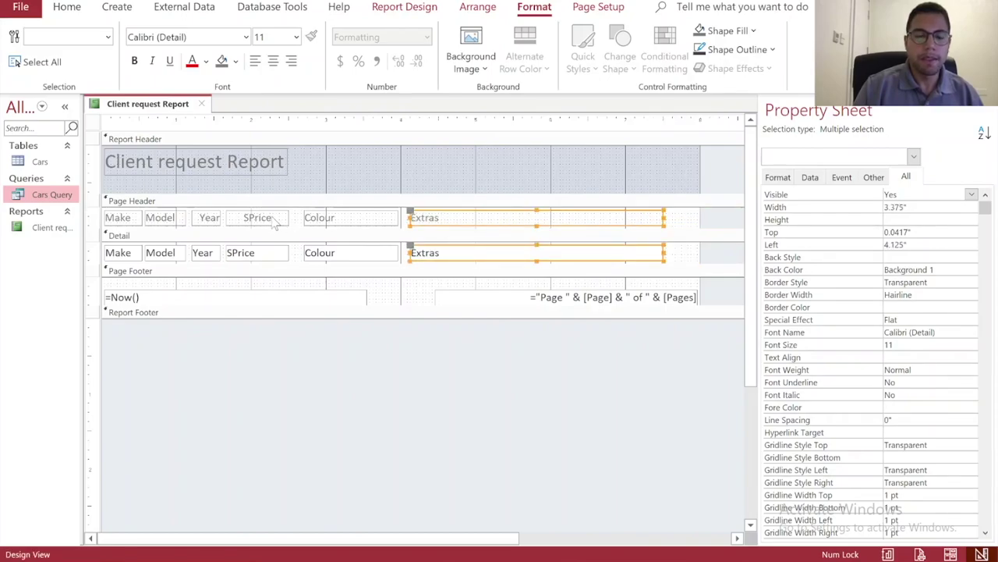
- Shift the SPrice heading and field slightly toward Colour and move the Year pair to about 1.29" from the left
left_click(273, 221)
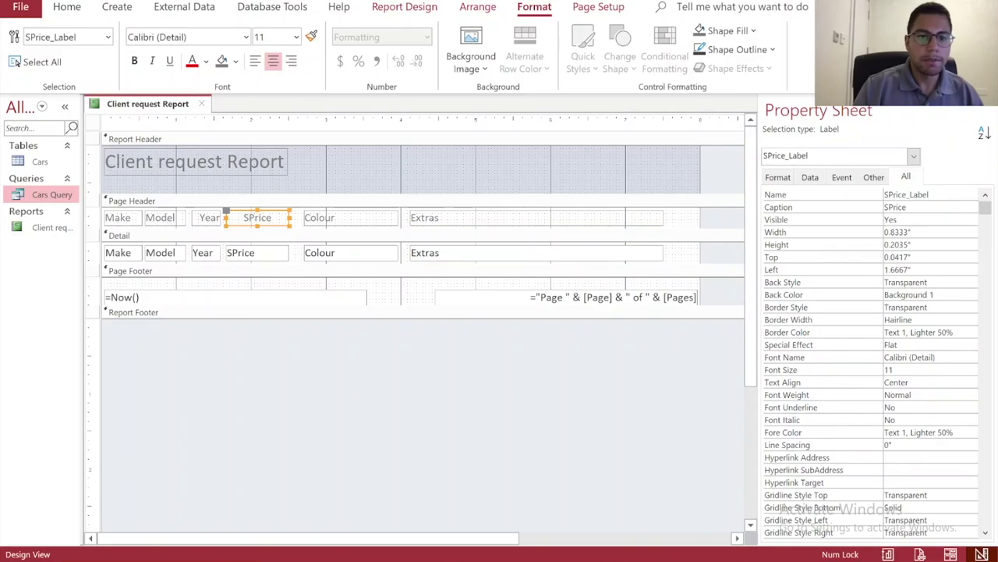
left_click(282, 256, "shift")
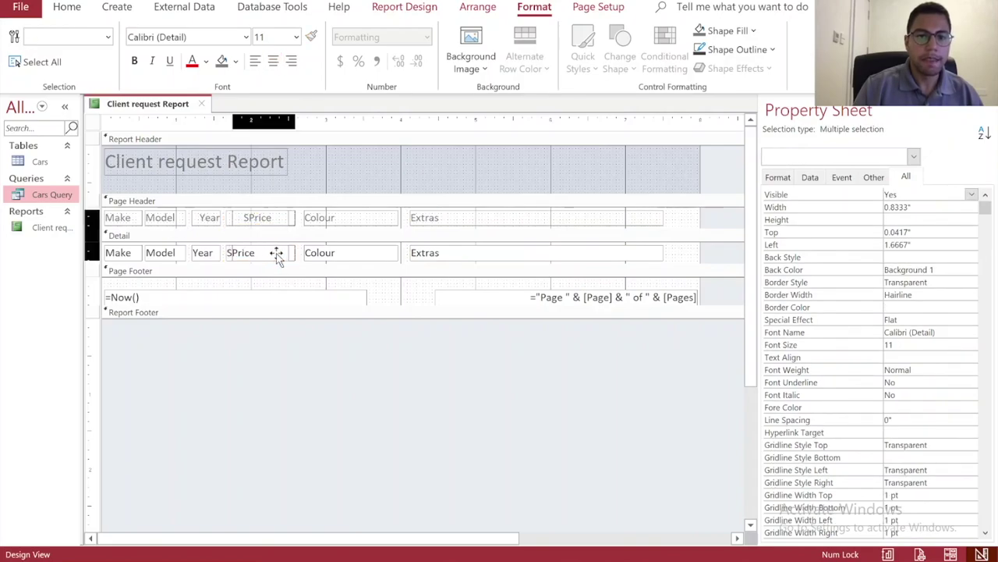
left_click_drag(279, 254, 287, 254)
left_click(210, 220)
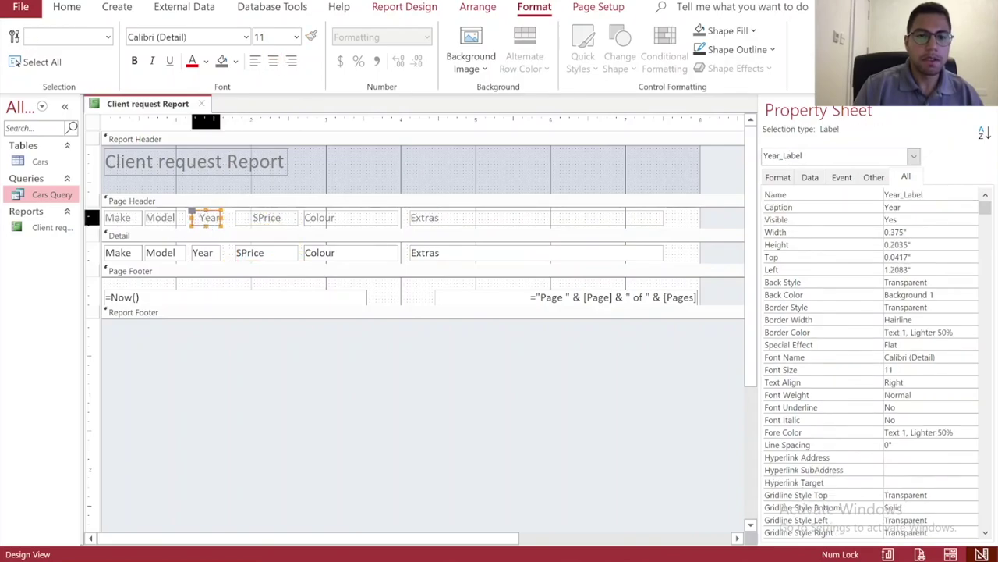
left_click(206, 256, "shift")
left_click_drag(206, 256, 213, 256)
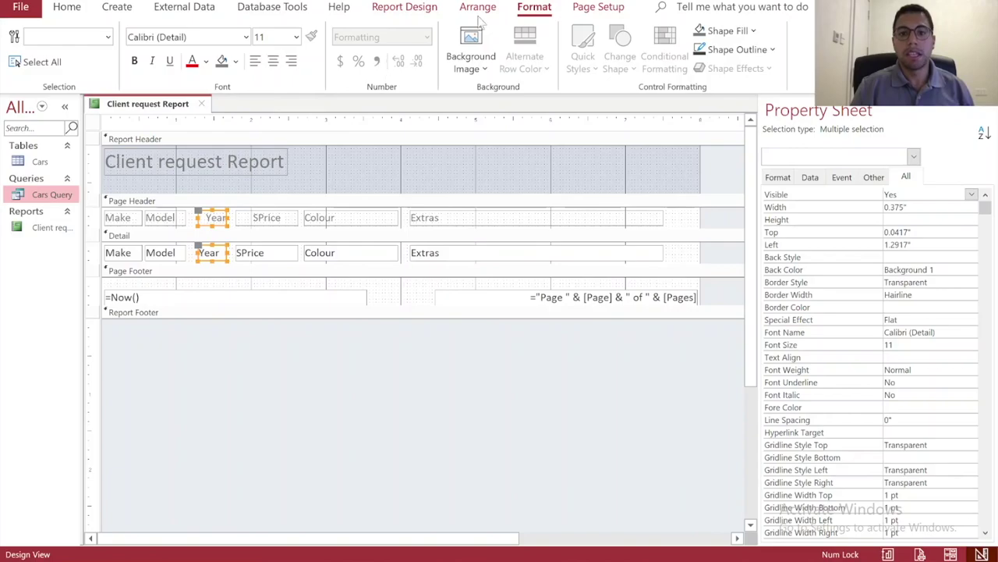
- Display the finished report in Report View and check its column spacing, records and page footer
left_click(404, 7)
left_click(29, 45)
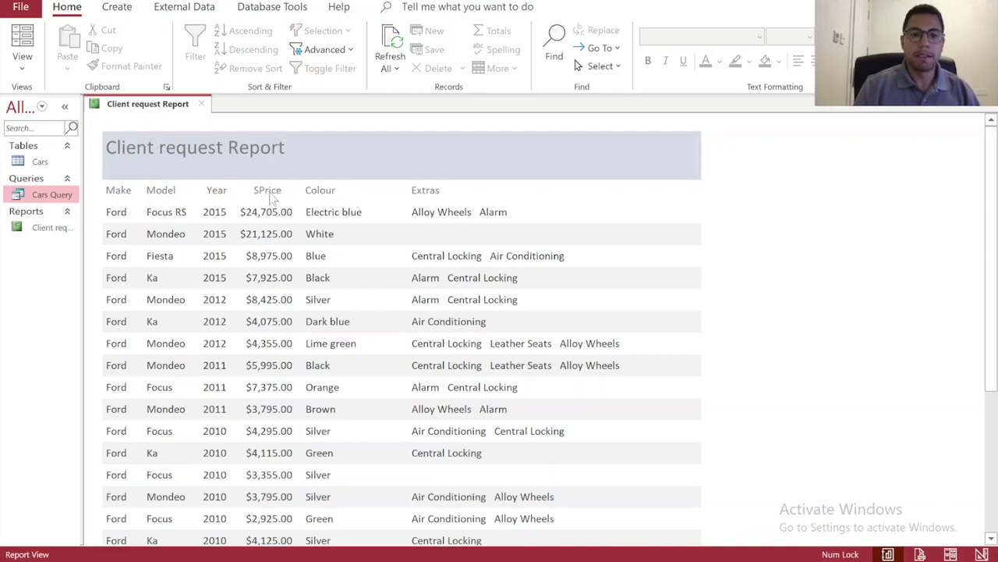
scroll(421, 189, "down", 3)
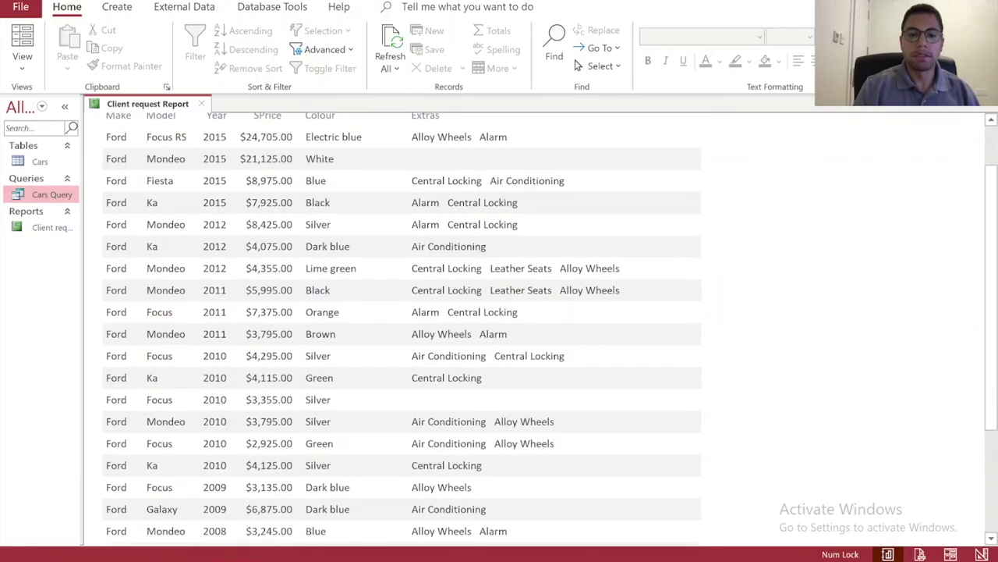
scroll(500, 340, "down", 9)
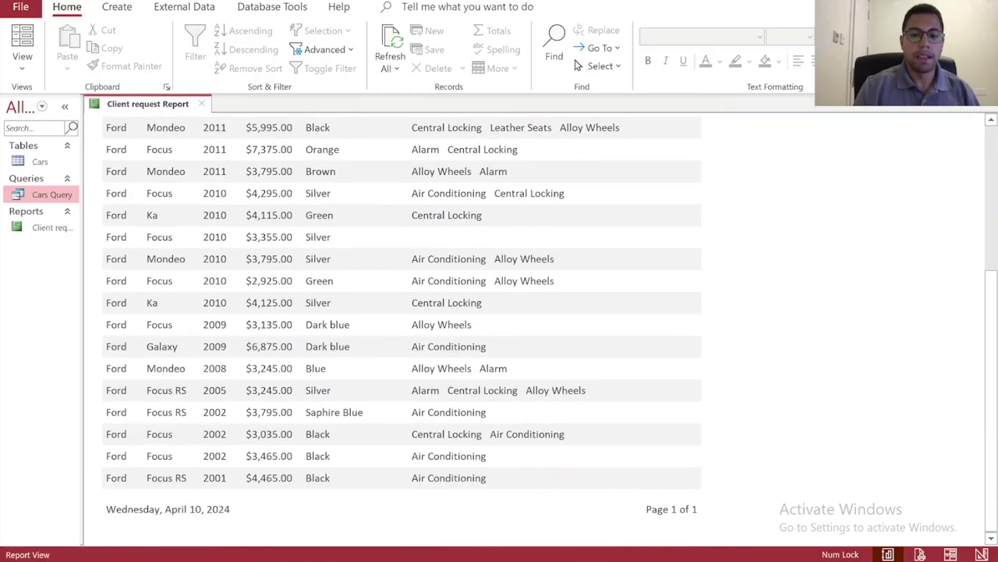
scroll(401, 424, "up", 10)
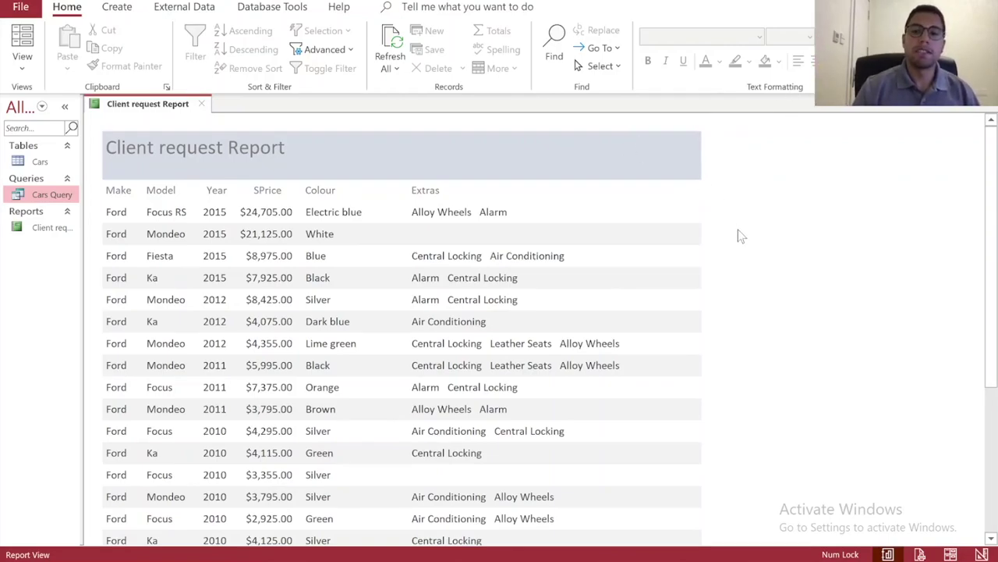
scroll(746, 248, "down", 1)
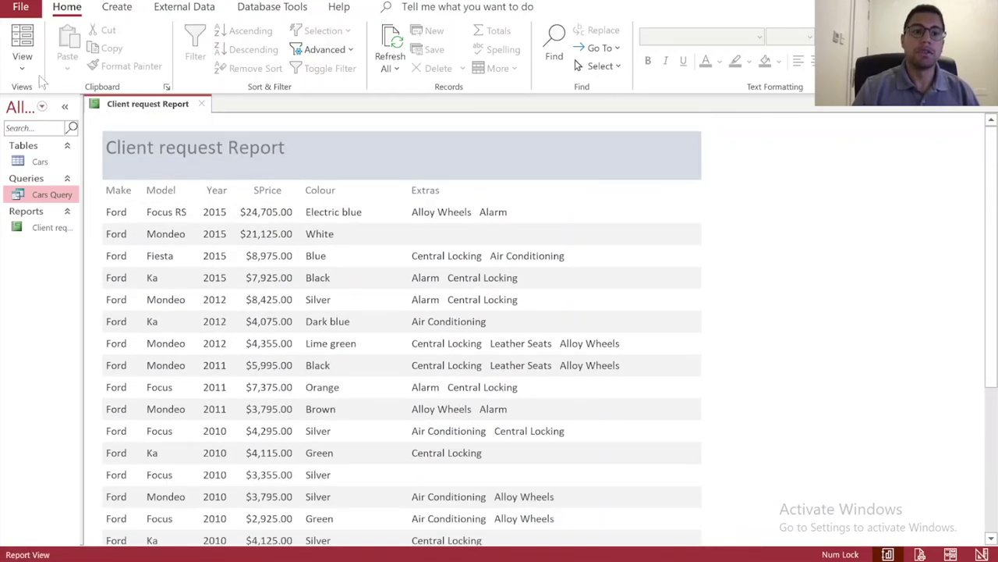
- Inspect the page number box and Page Footer section in Design View, then return to Report View
left_click(23, 64)
left_click(62, 210)
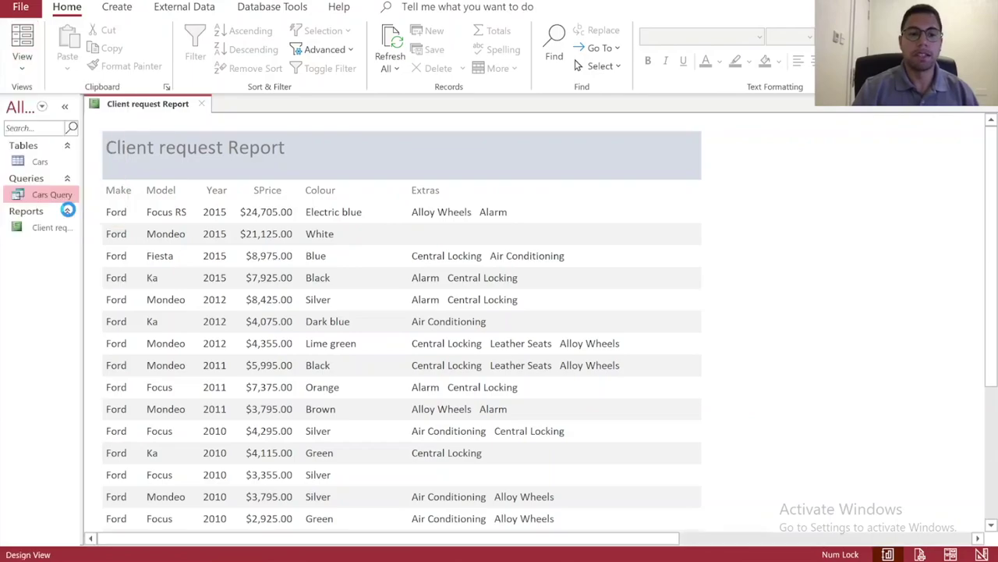
left_click(519, 300)
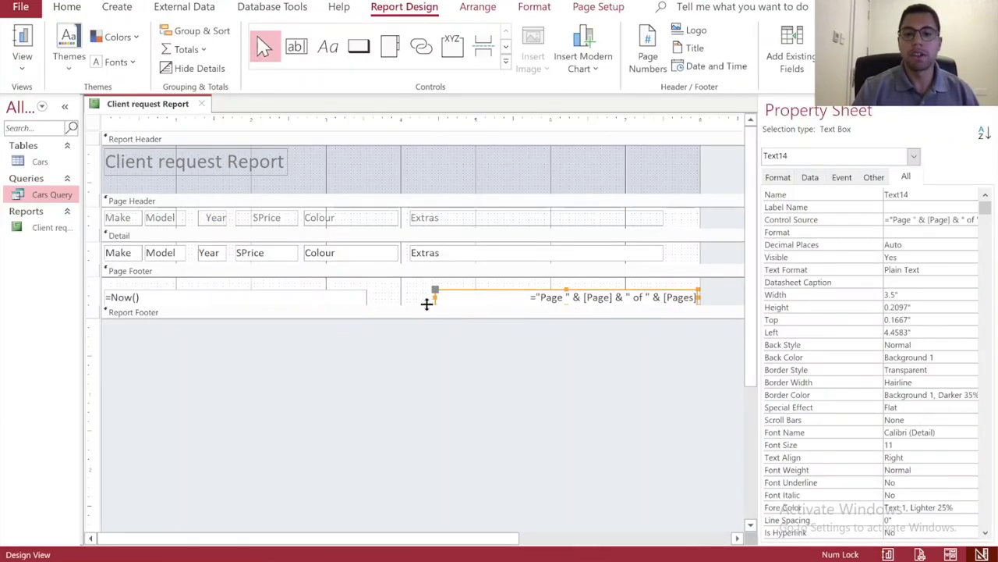
left_click(484, 283)
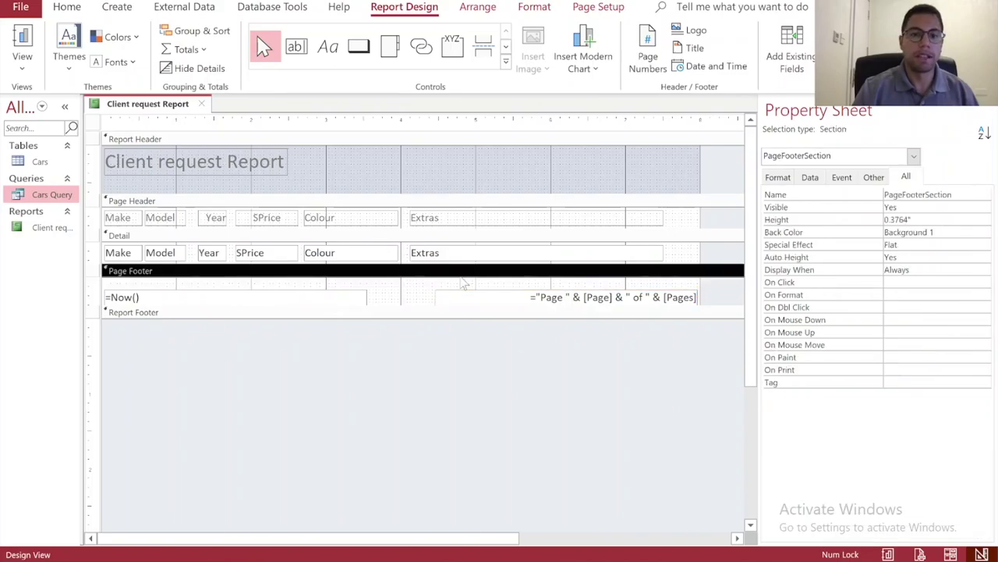
left_click(22, 43)
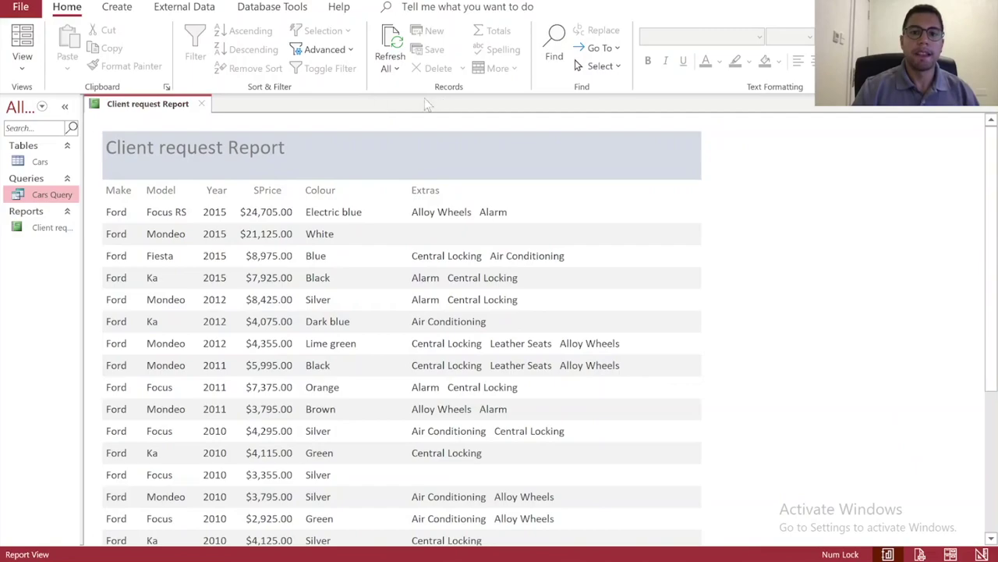
- Open the report in Print Preview and check the page from the title down to the date and page number
right_click(786, 187)
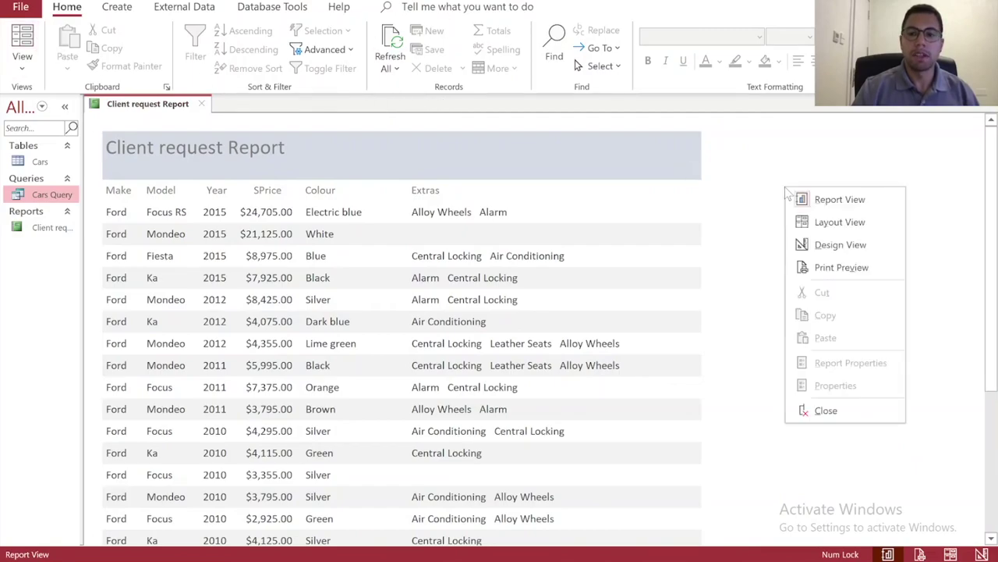
left_click(842, 268)
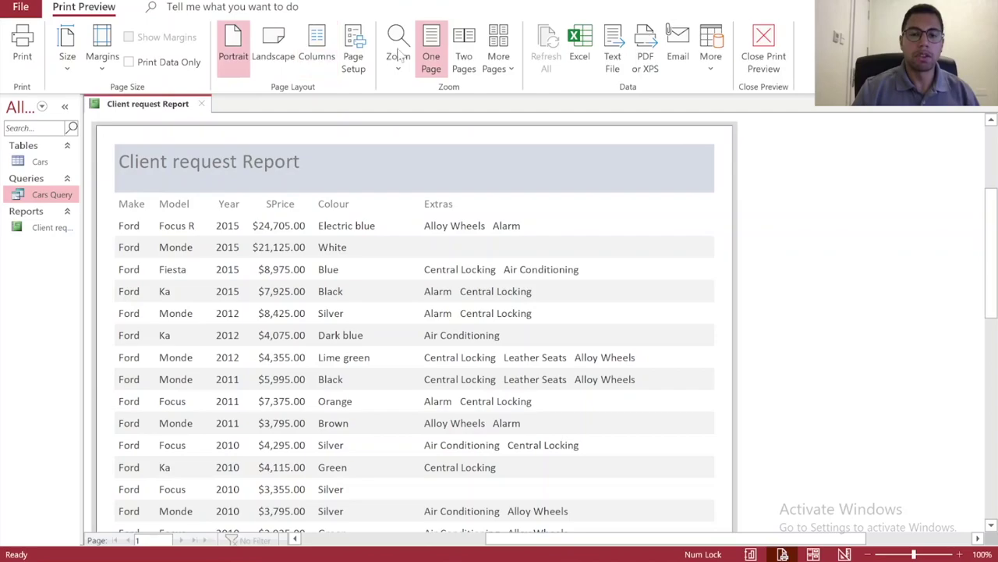
scroll(660, 241, "down", 10)
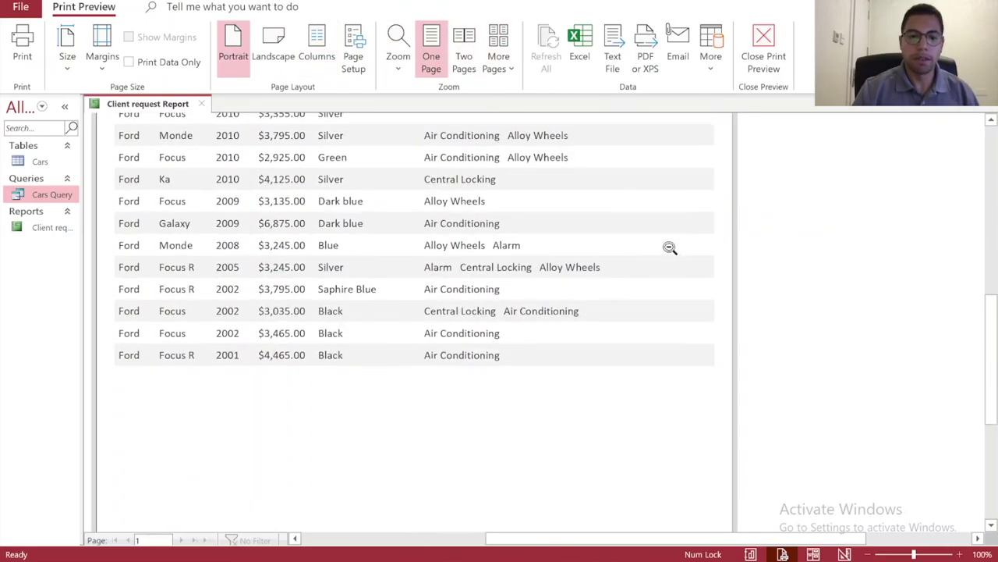
scroll(670, 248, "down", 2)
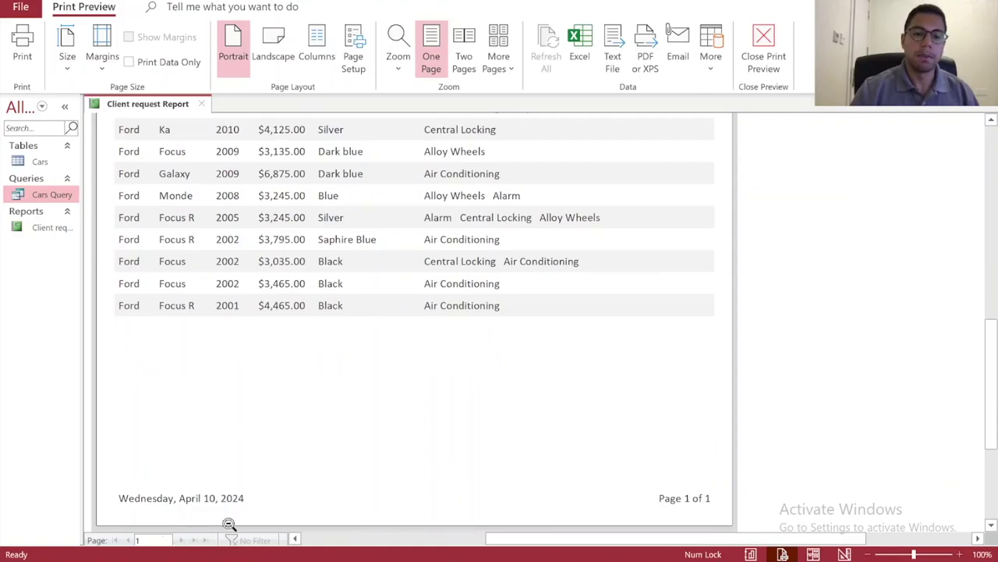
scroll(591, 330, "up", 15)
scroll(252, 189, "down", 6)
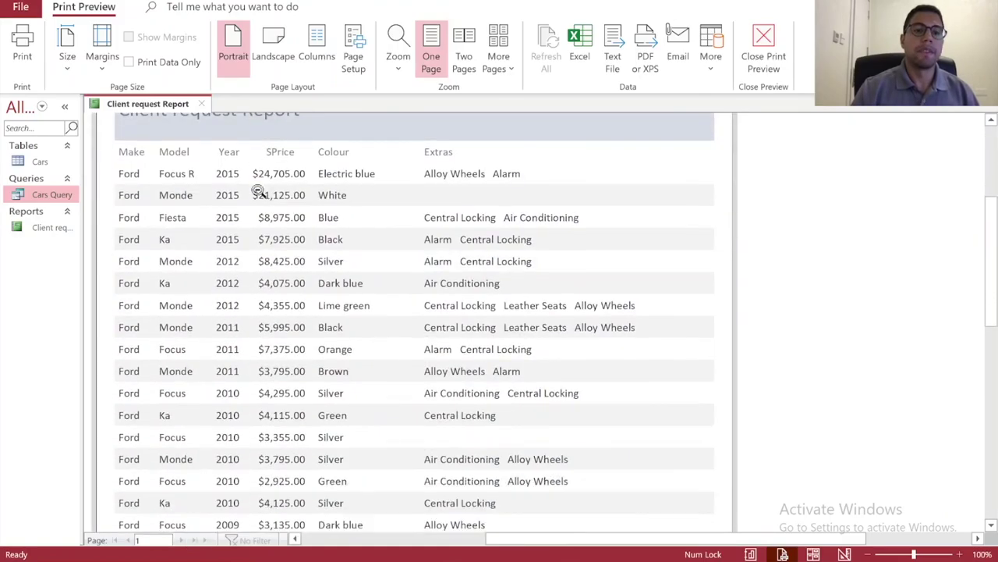
scroll(258, 191, "up", 2)
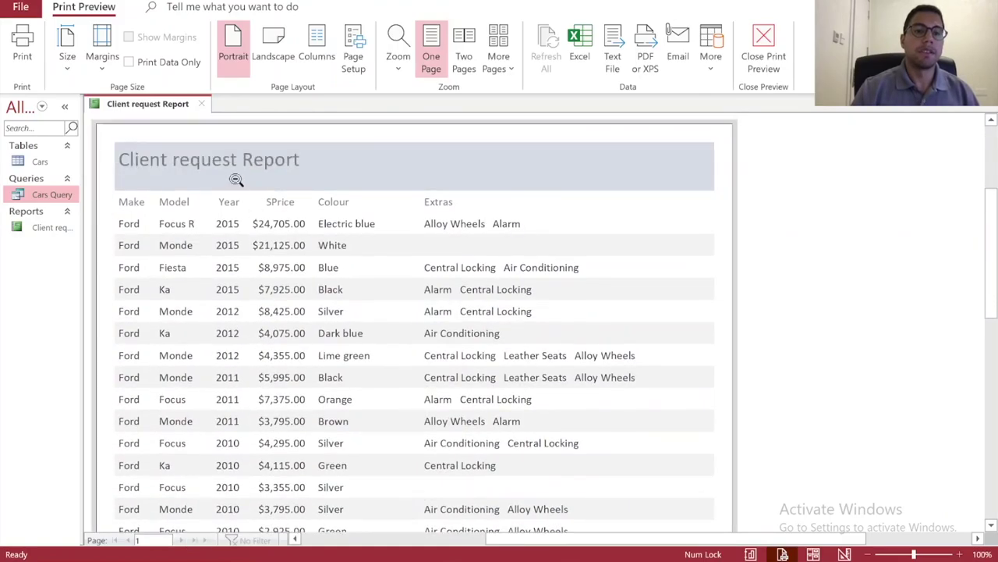
- Print the whole report with Microsoft Print to PDF, saving it as Ford_Vehicles_Report V2.pdf in the Chapter 18 Databases folder
left_click(28, 47)
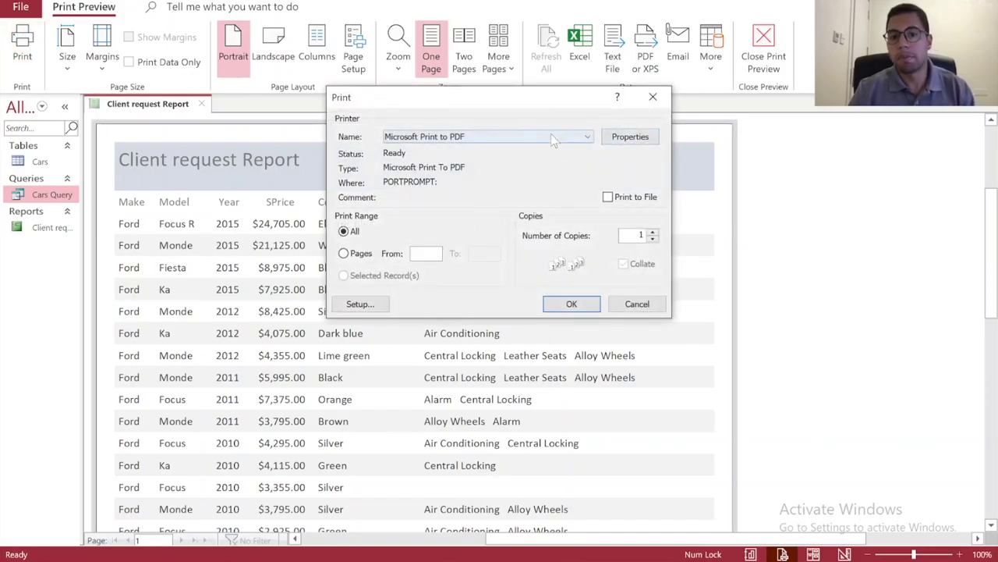
left_click(572, 304)
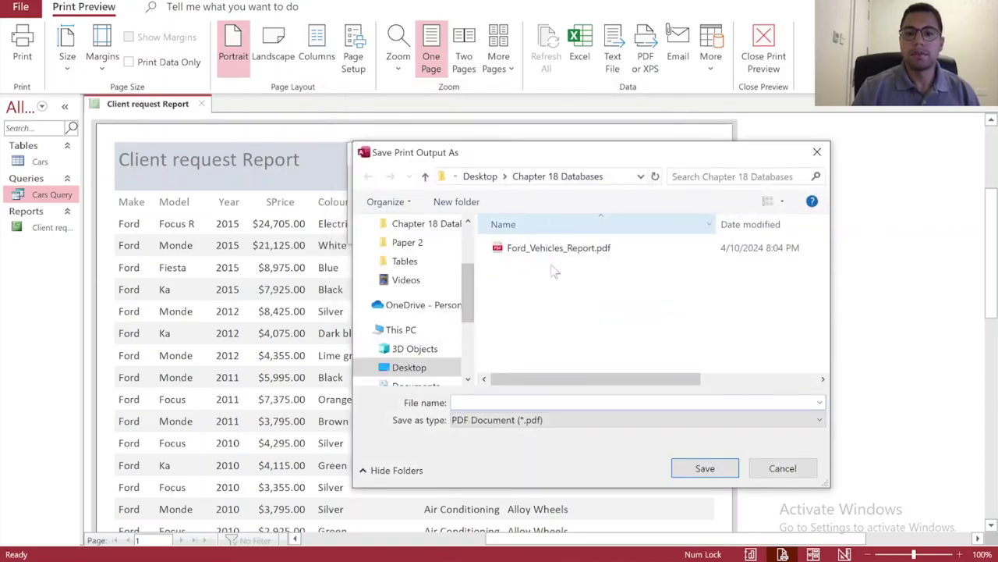
left_click(549, 249)
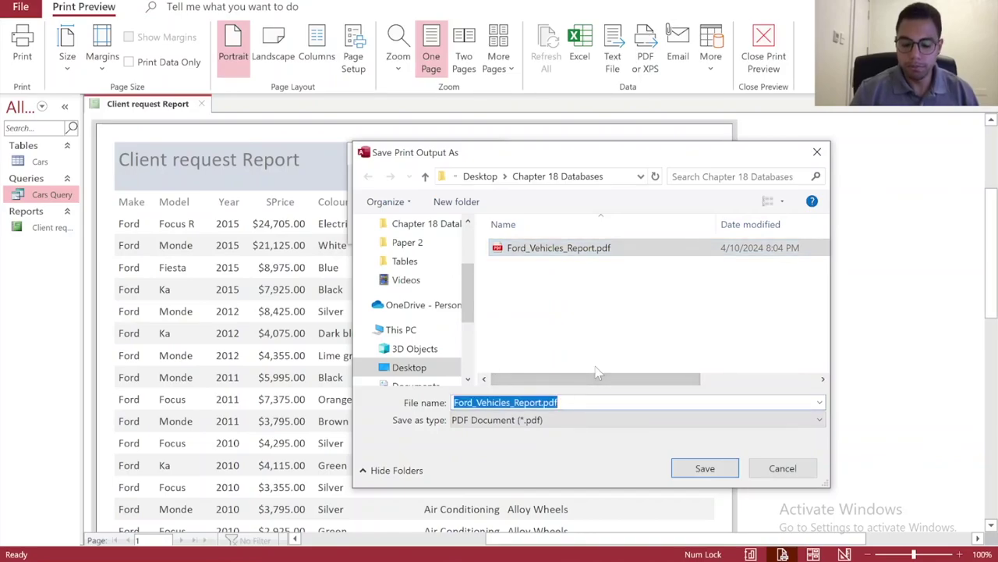
type("V@")
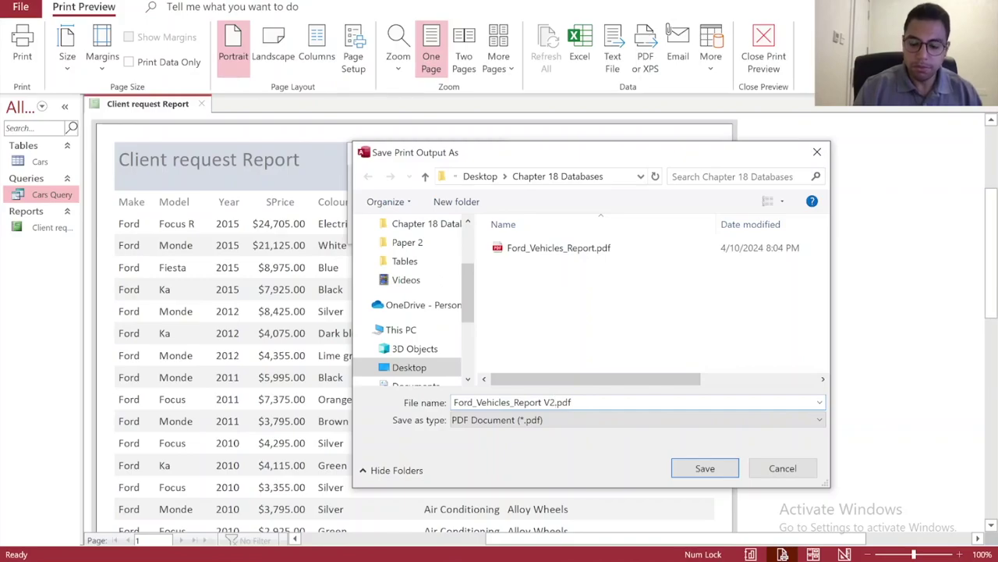
key("Return")
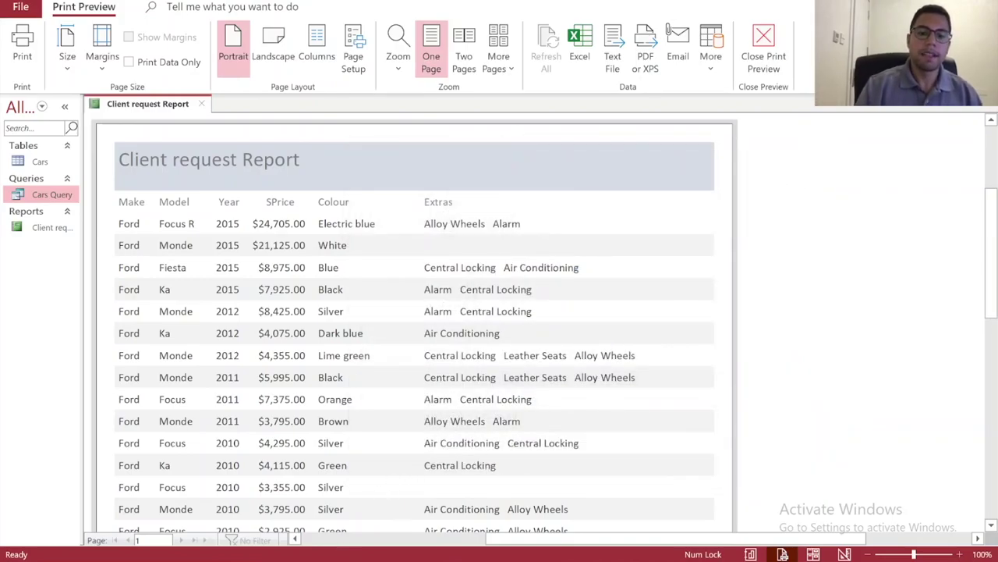
- Switch to File Explorer, open Ford_Vehicles_Report V2.pdf and review the report's headings, records and footer
mouse_move(359, 557)
left_click(289, 507)
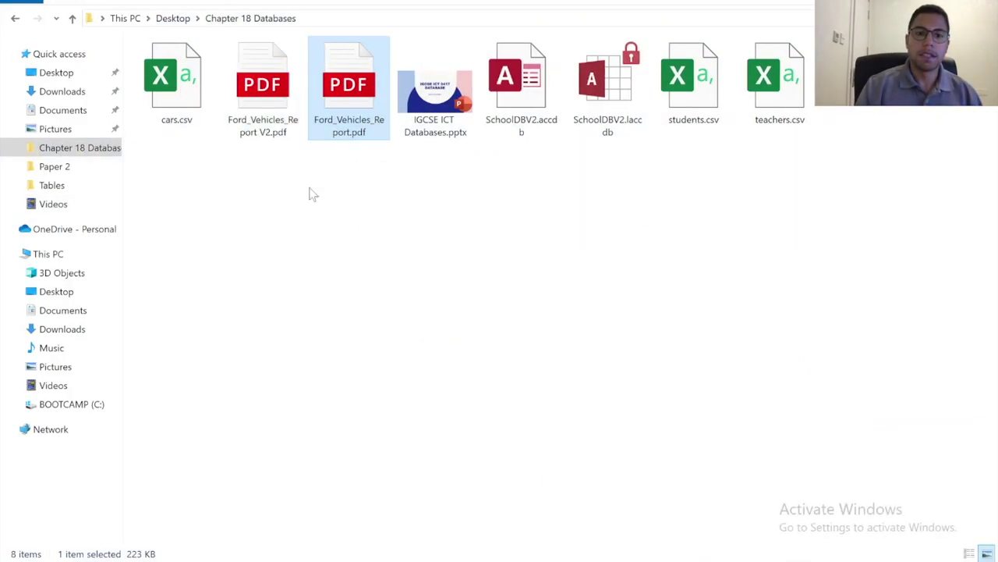
double_click(269, 105)
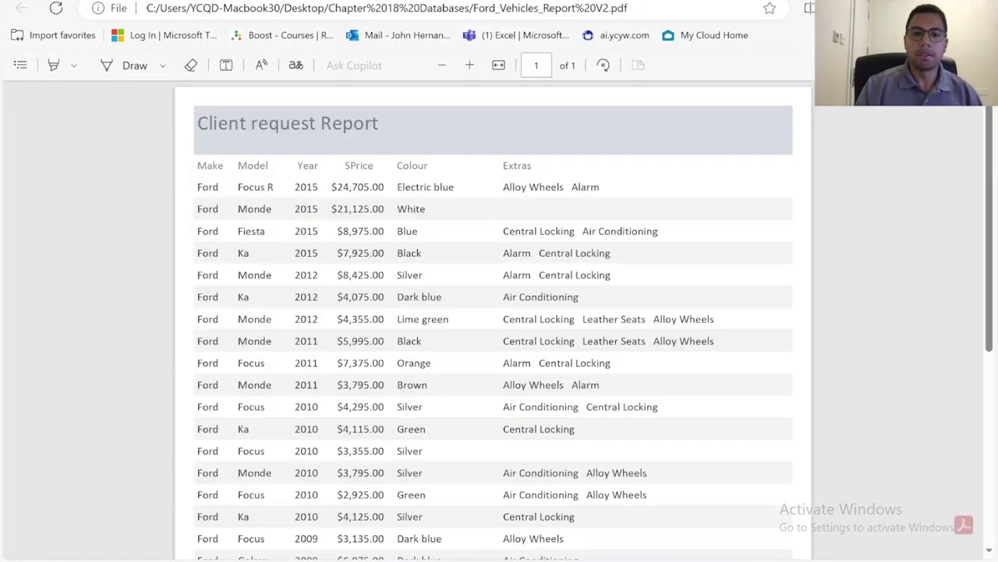
scroll(493, 312, "down", 5)
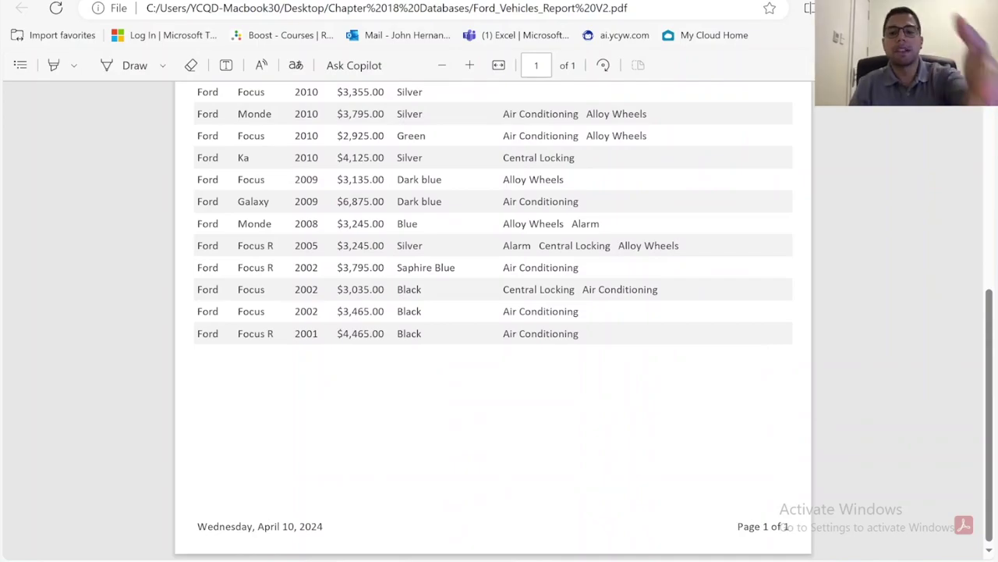
scroll(493, 312, "up", 5)
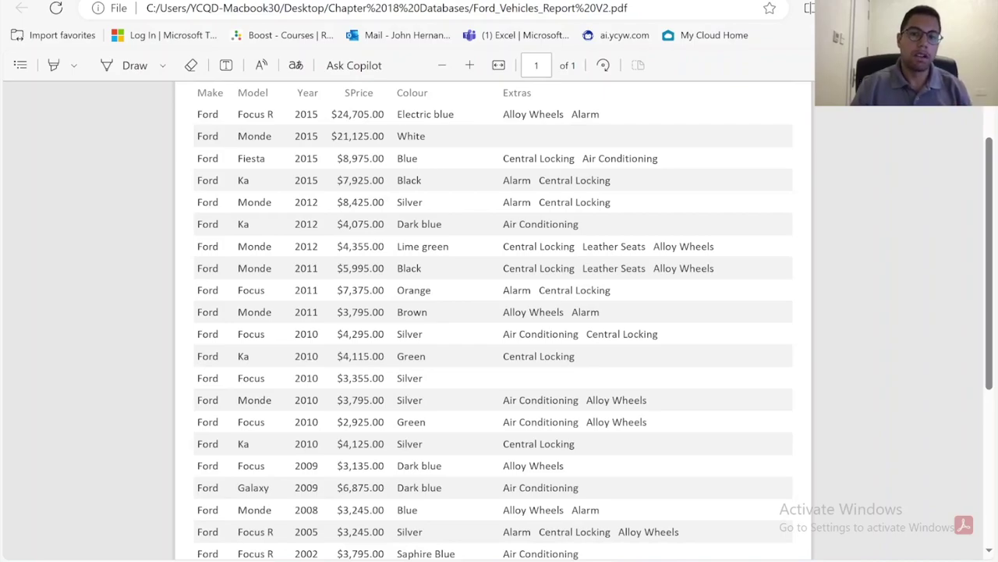
scroll(493, 312, "up", 1)
left_click_drag(197, 165, 702, 362)
left_click(702, 361)
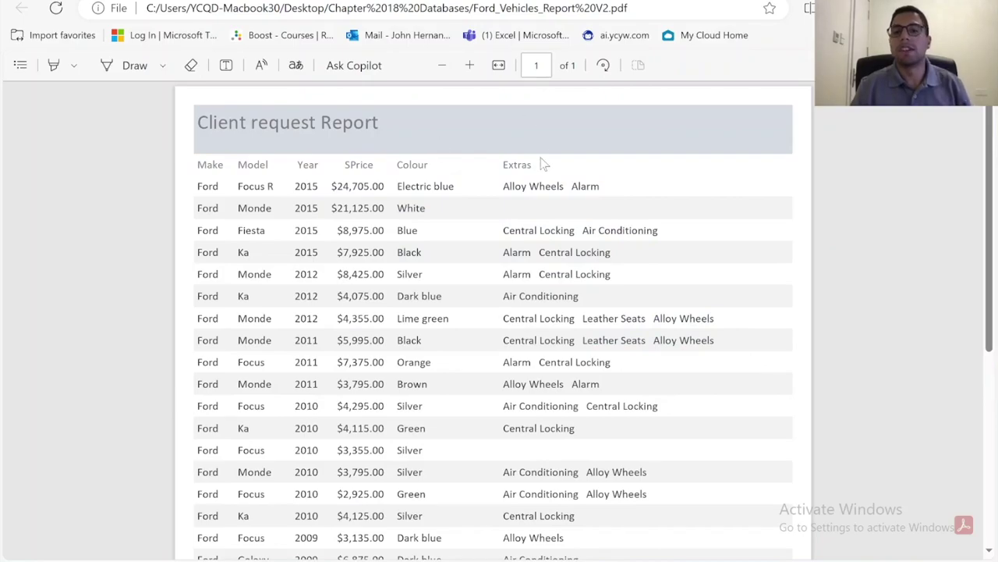